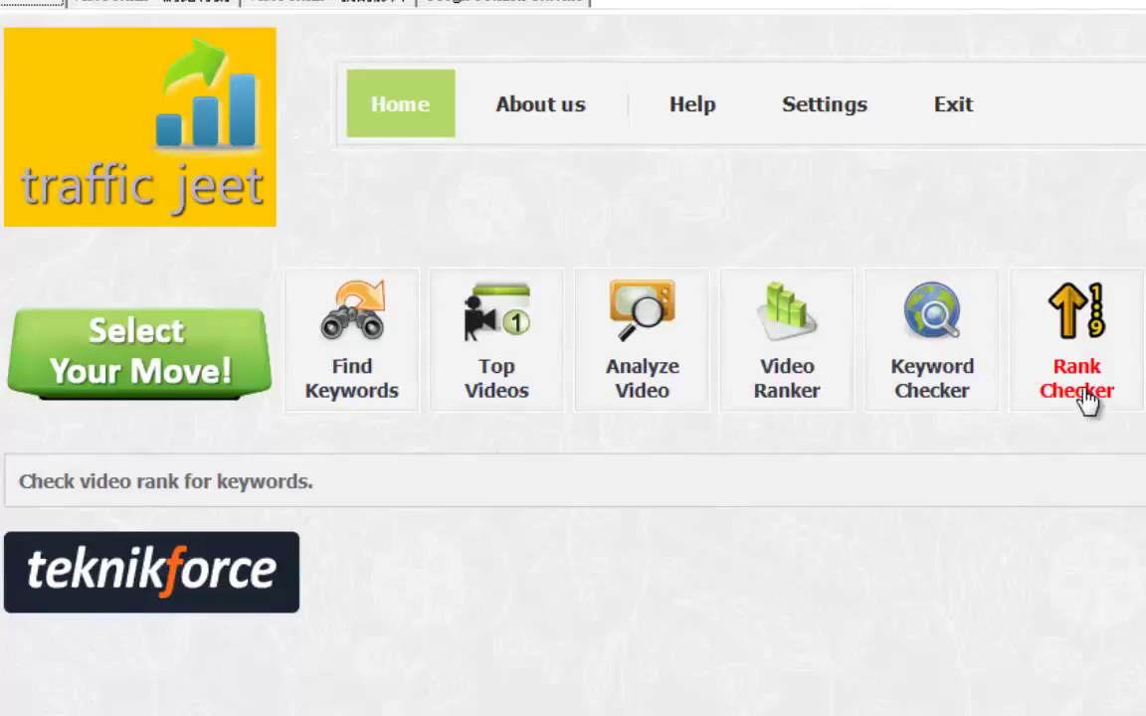
left_click(1088, 399)
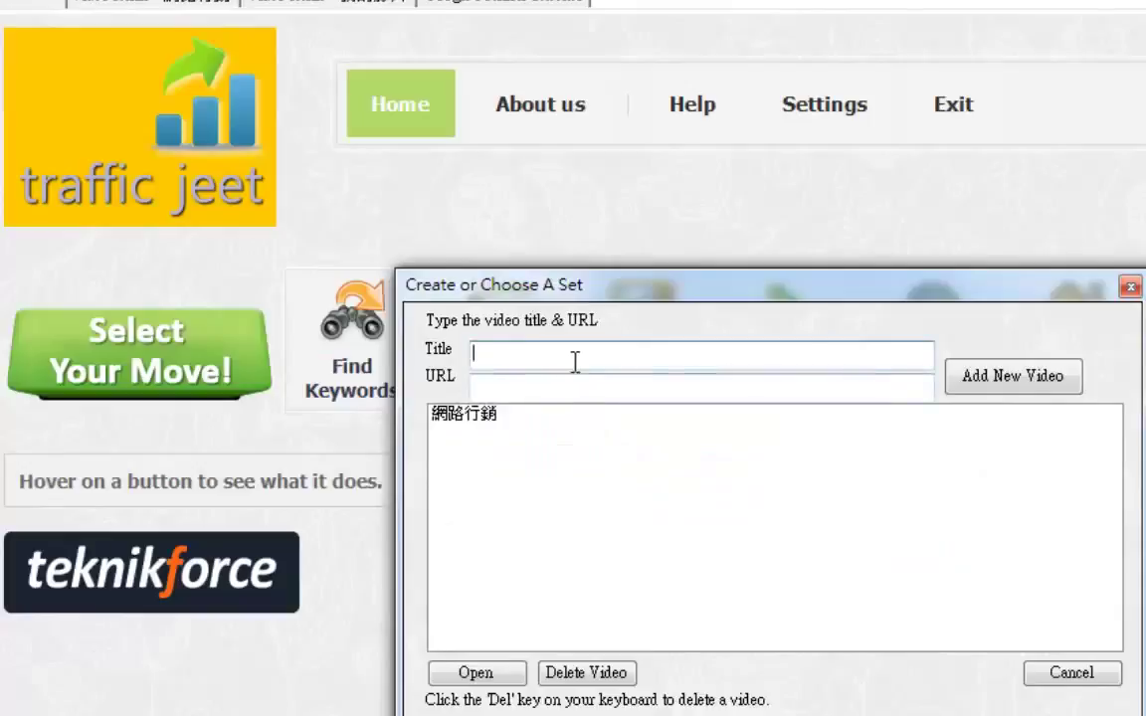
type("運用網路行銷四天賺五萬元的聯盟行銷案例分享")
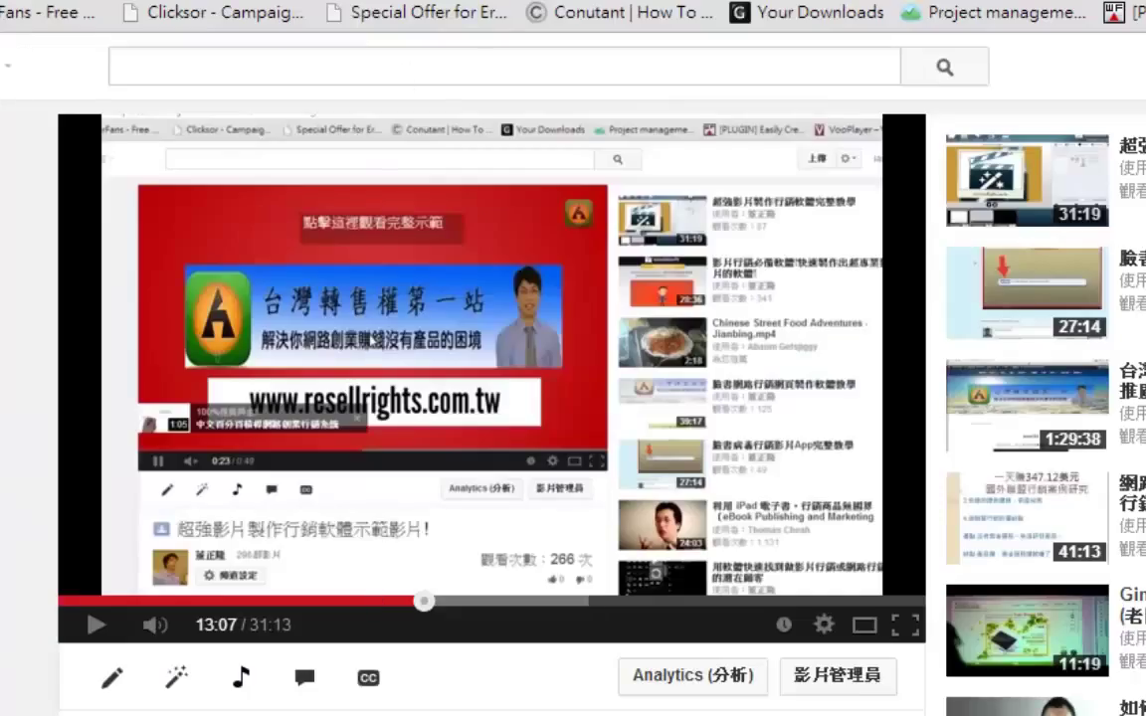
key("ctrl+l")
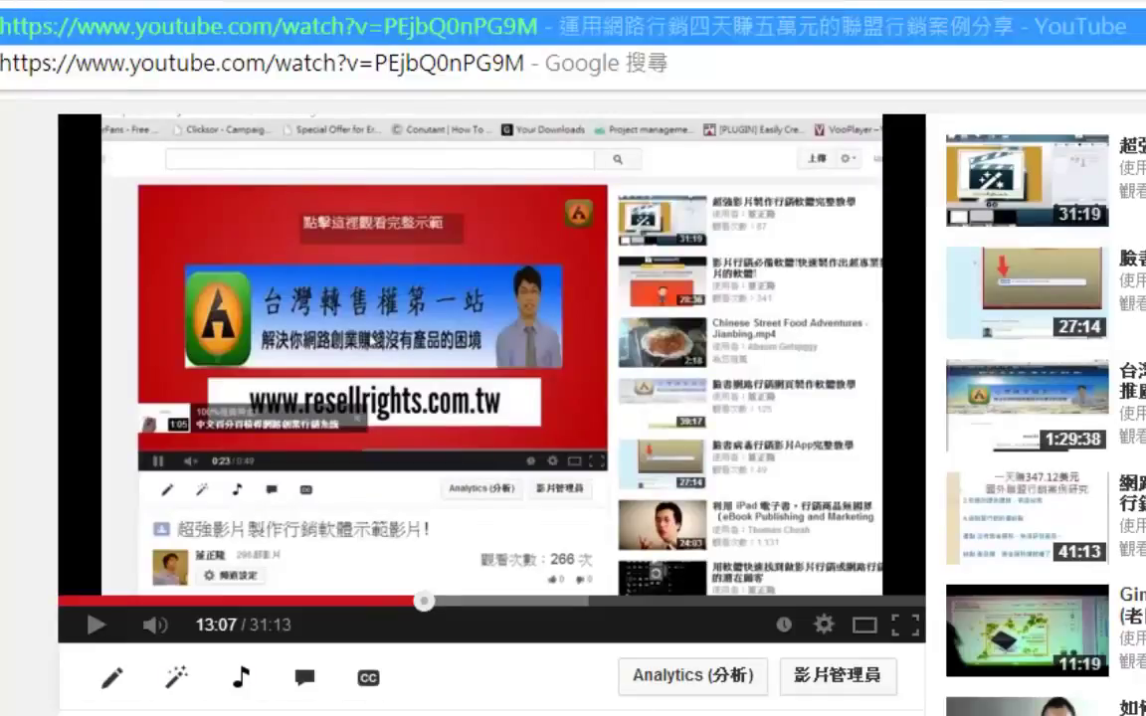
key("ctrl+c")
key("alt+Tab")
left_click(537, 383)
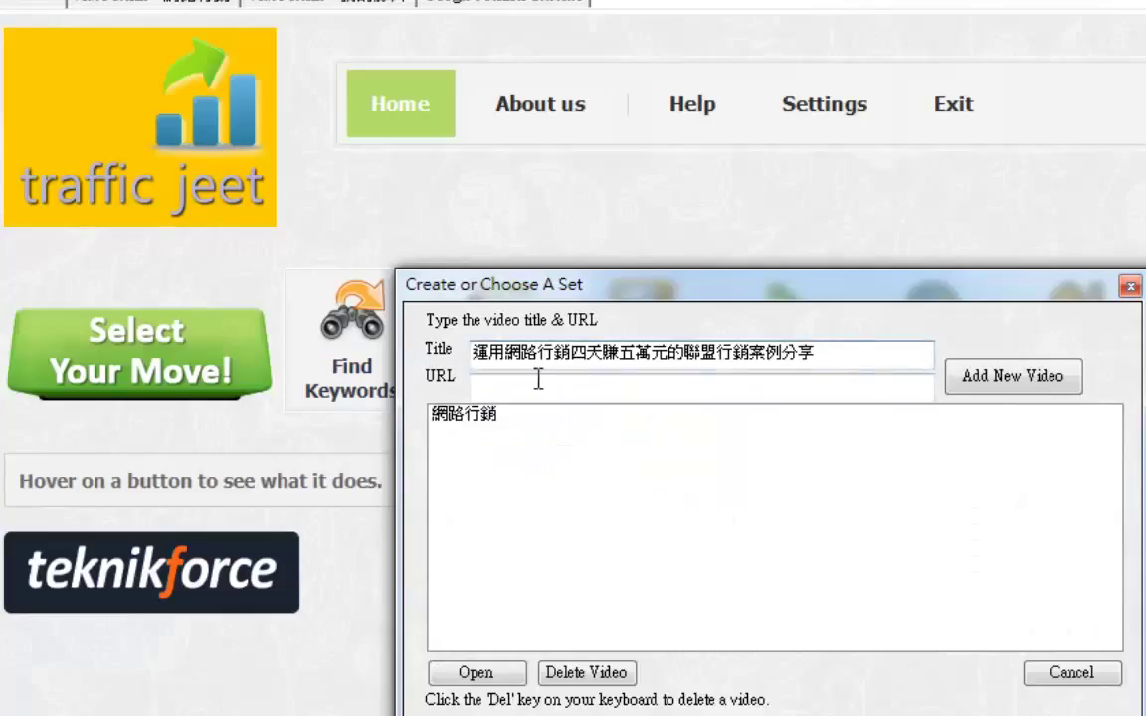
key("ctrl+v")
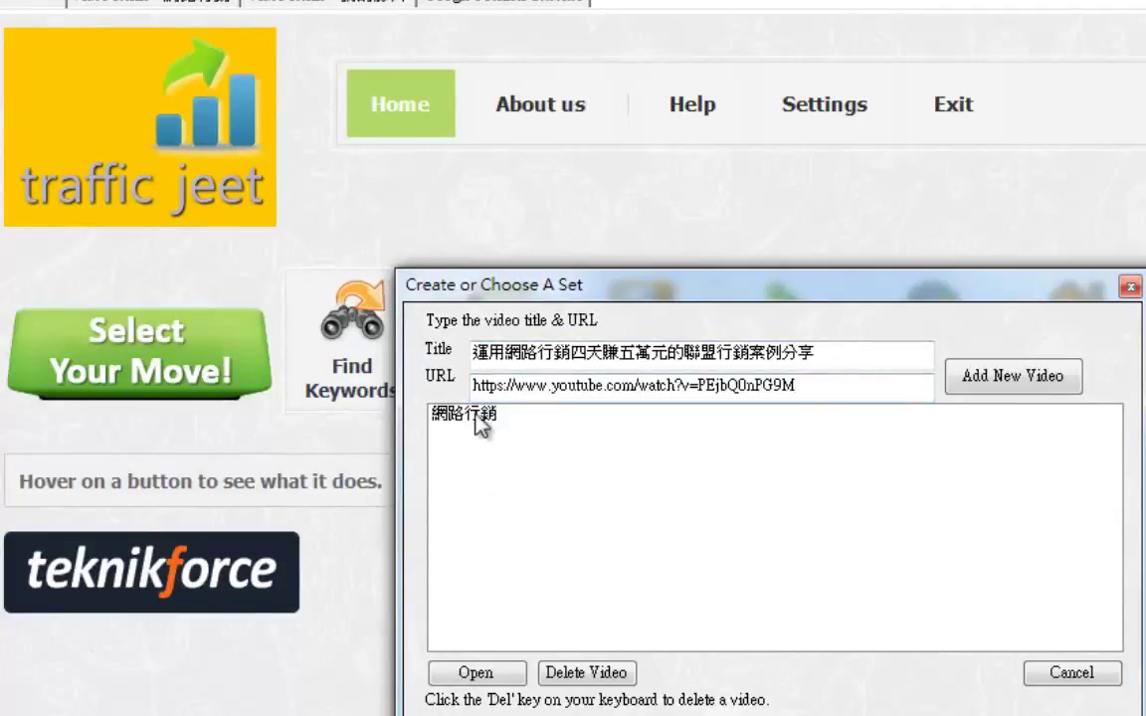
left_click(1039, 386)
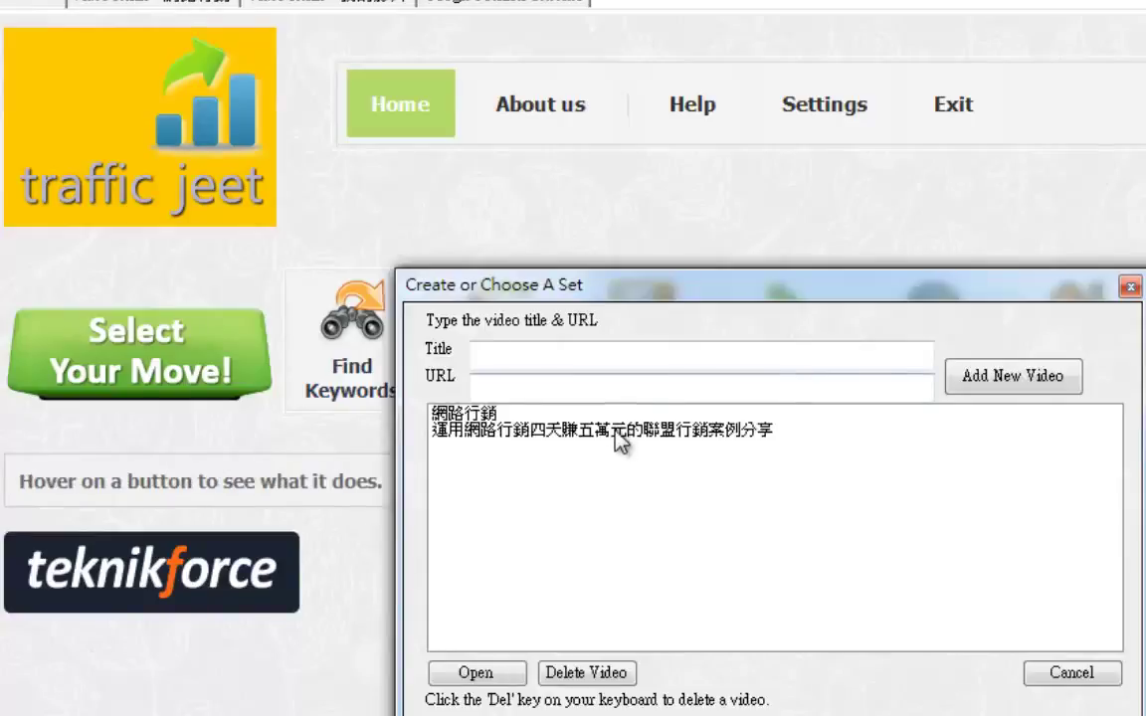
Open the newly added video 運用網路行銷四天賺五萬元的聯盟行銷案例分享 and check its rank for the keyword 網路行銷
left_click(615, 434)
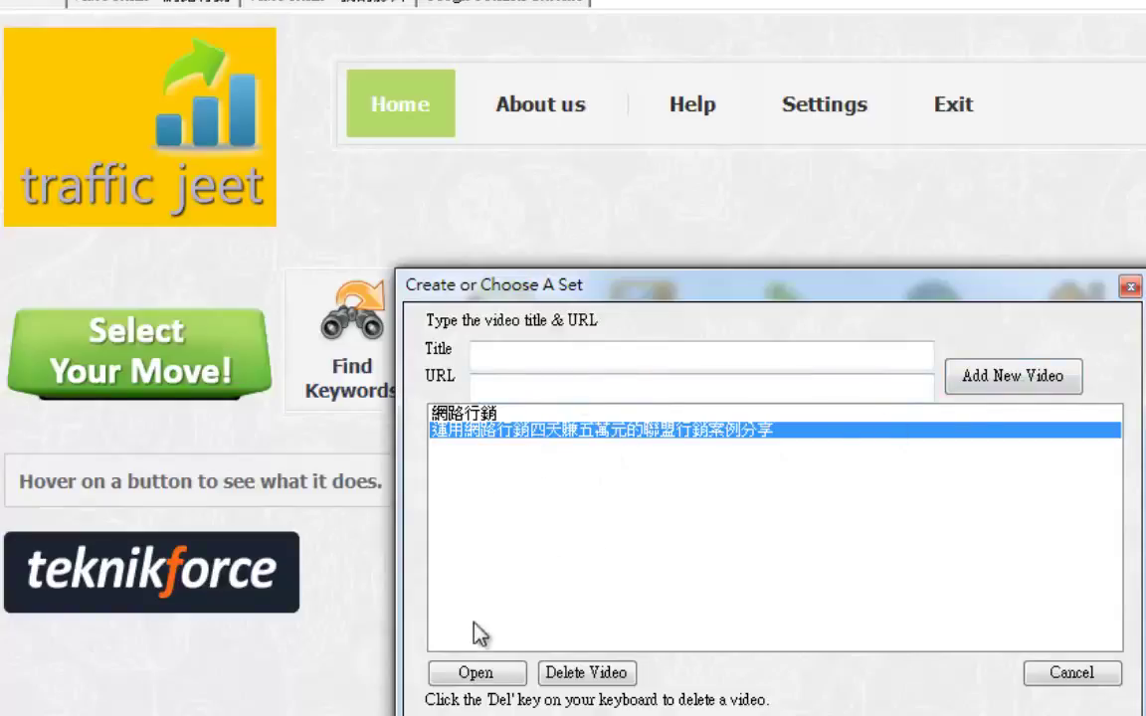
left_click(477, 673)
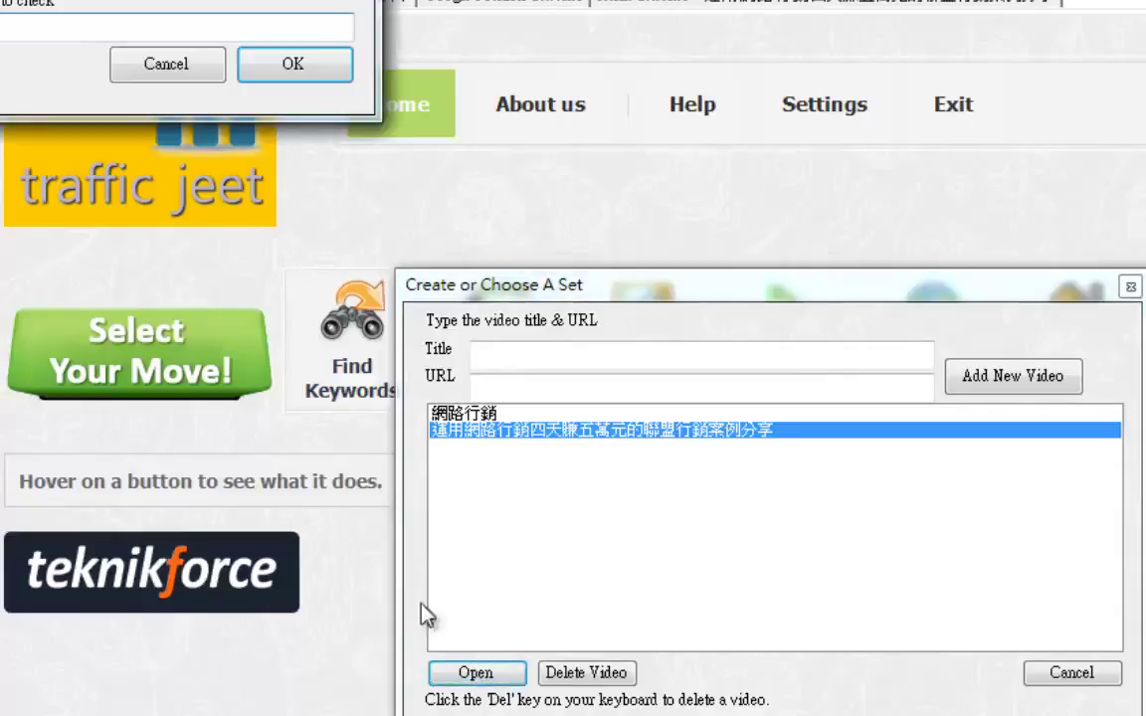
left_click_drag(117, 0, 642, 109)
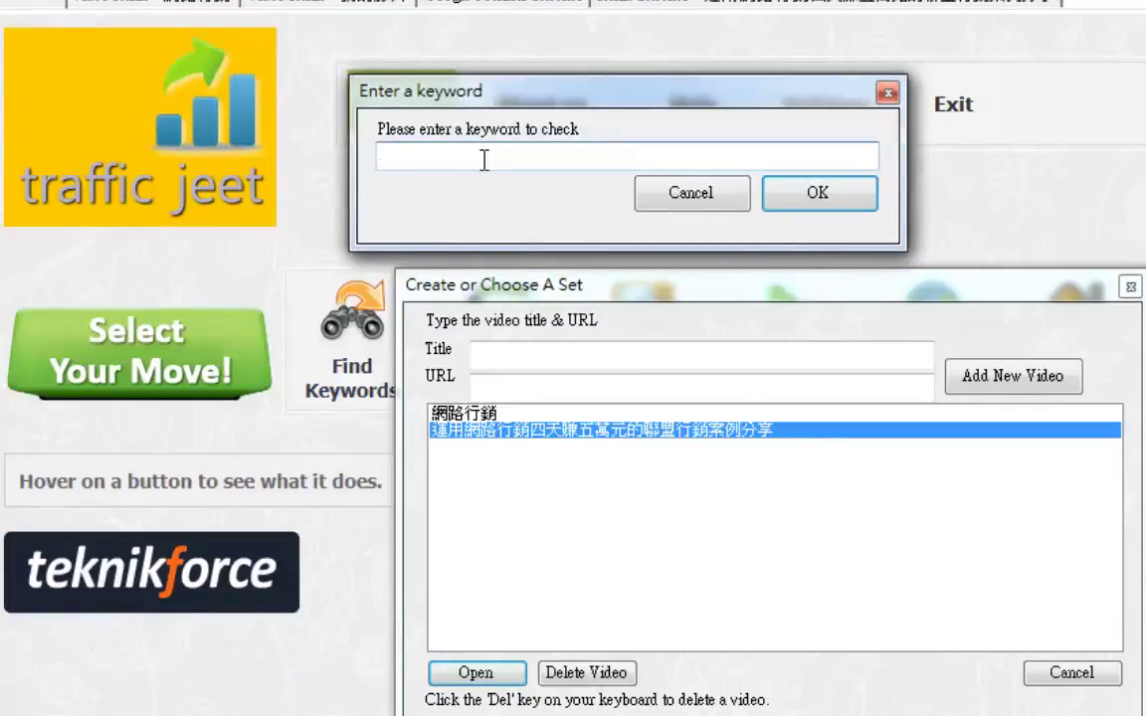
type("j網路行銷")
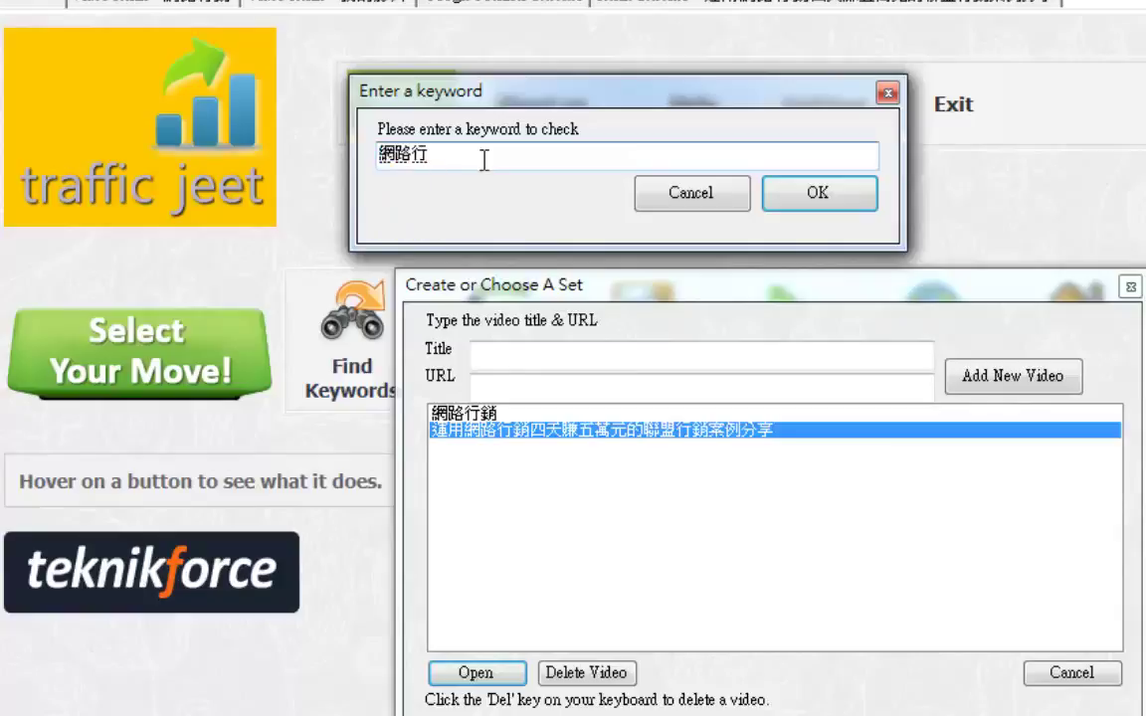
key("Return")
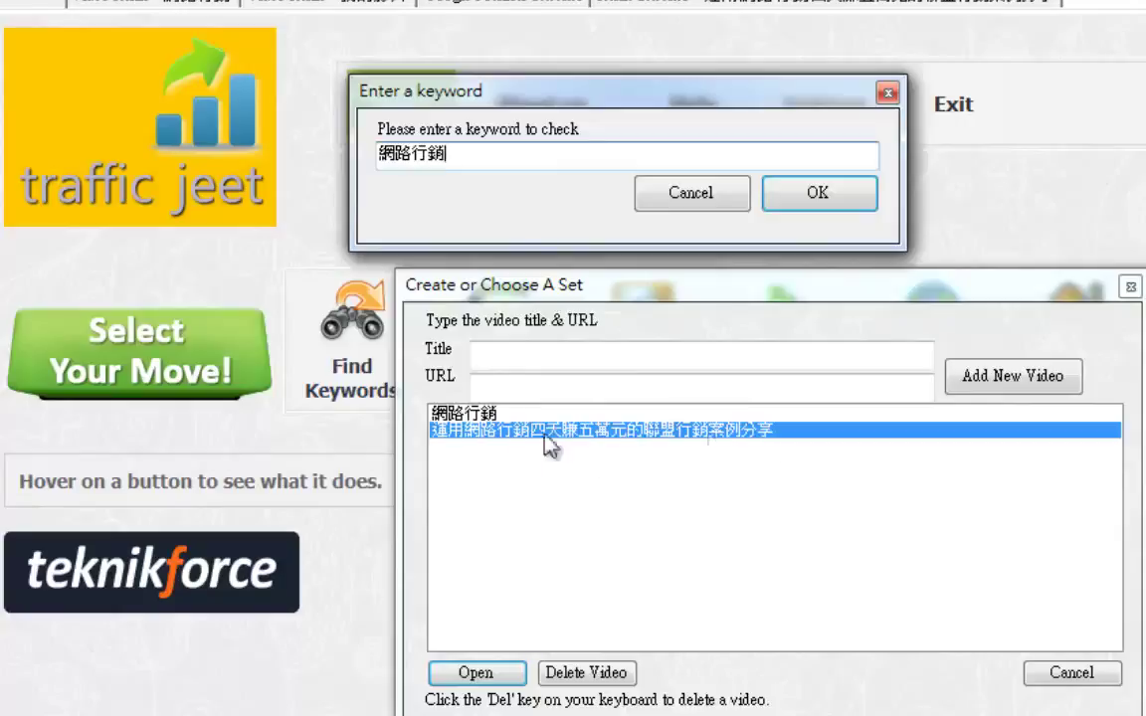
left_click(813, 197)
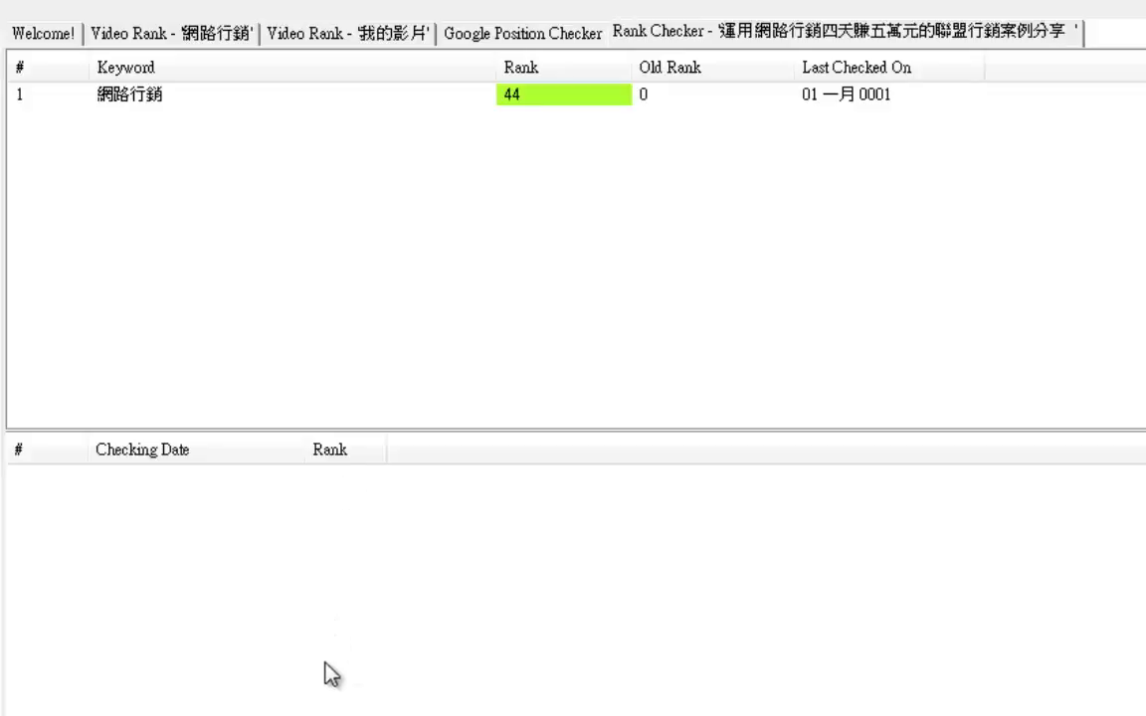
Reopen Rank Checker's video list, switch to YouTube, search 網路行銷, and open and pause 網路行銷高手班之facebbok臉書行銷課程 from the second results page
left_click(50, 28)
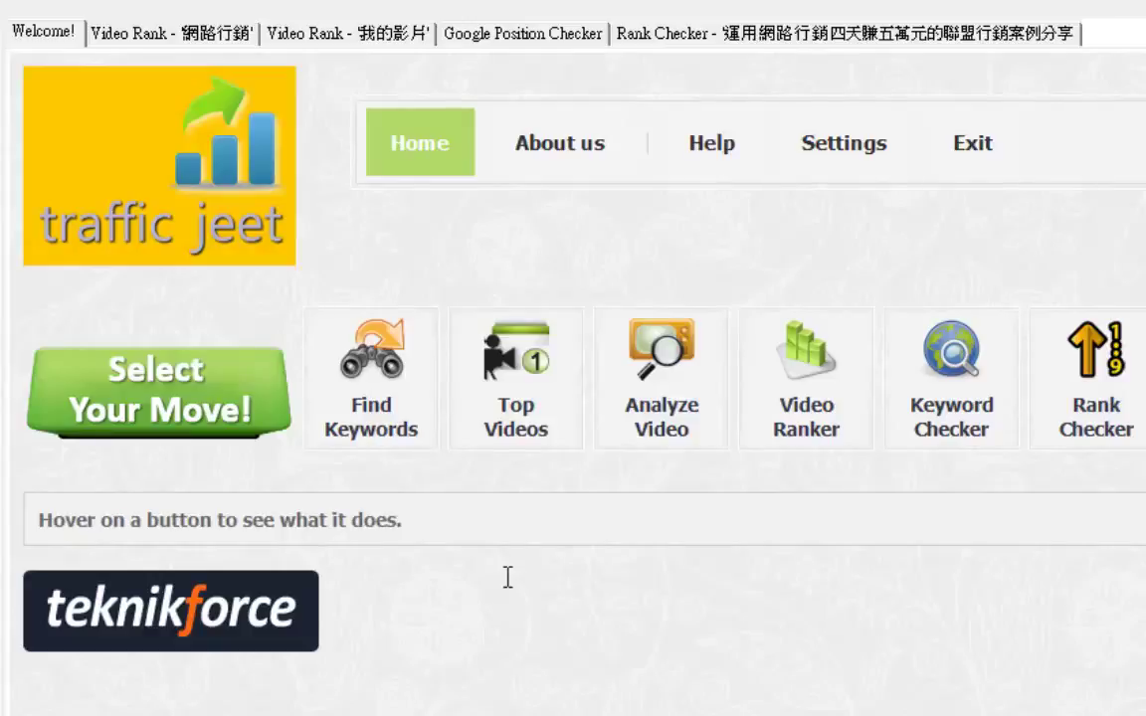
left_click(1071, 435)
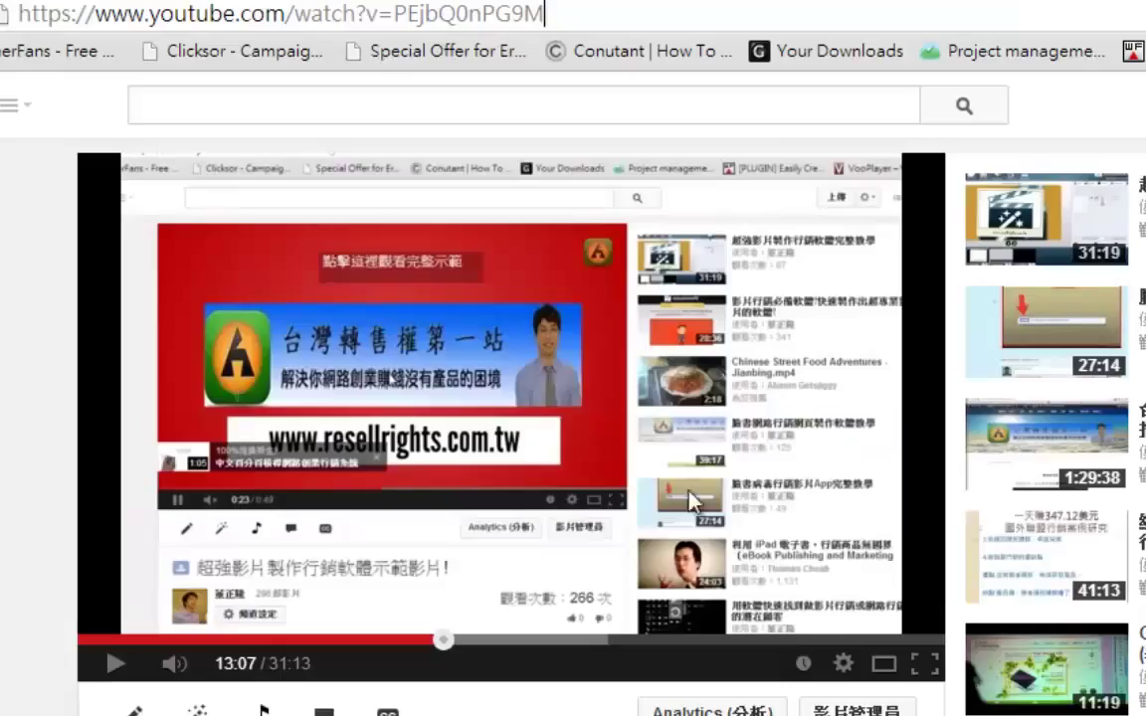
left_click(239, 107)
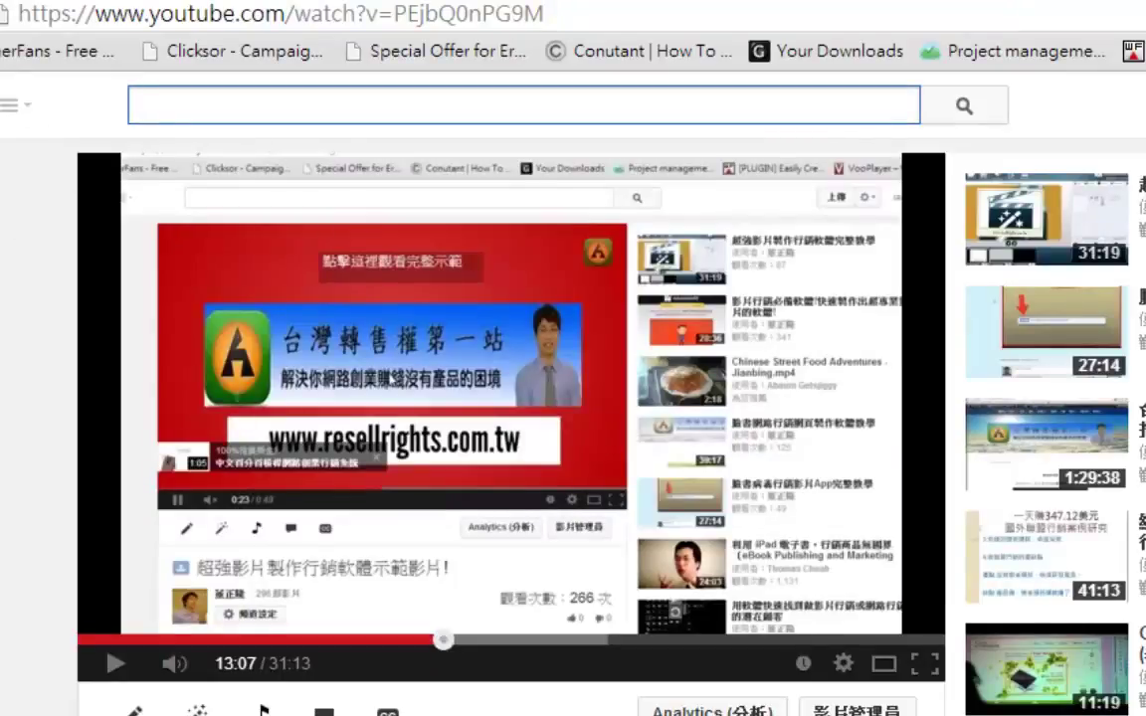
type("網路行銷")
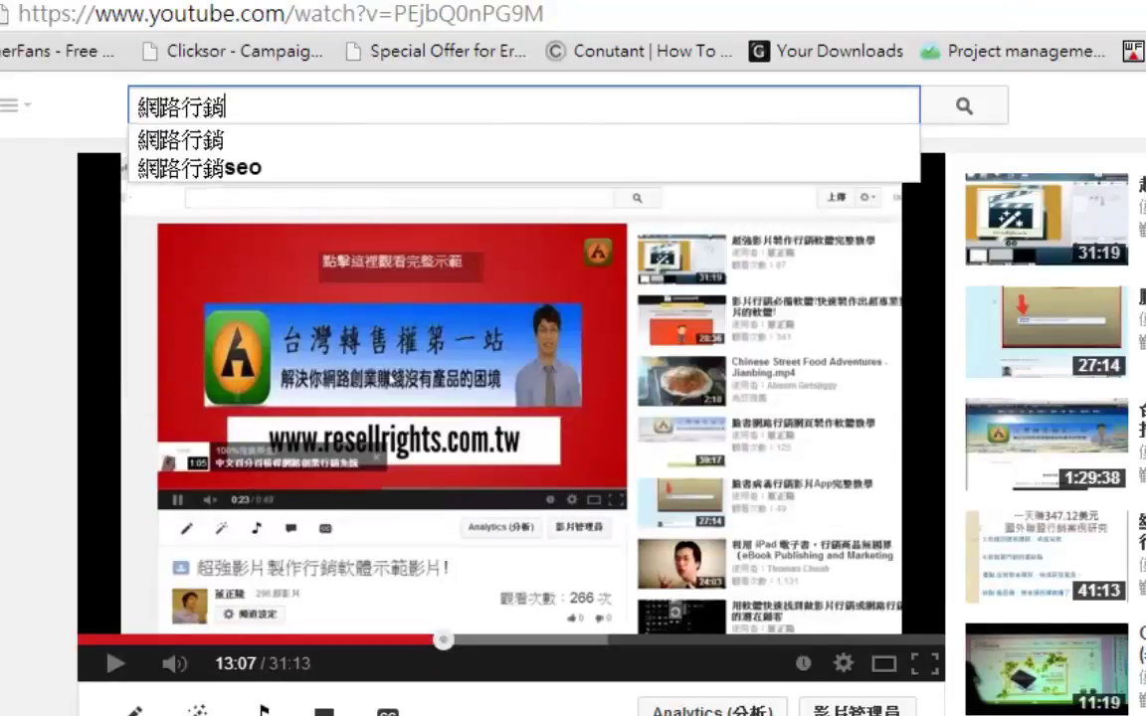
key("Return")
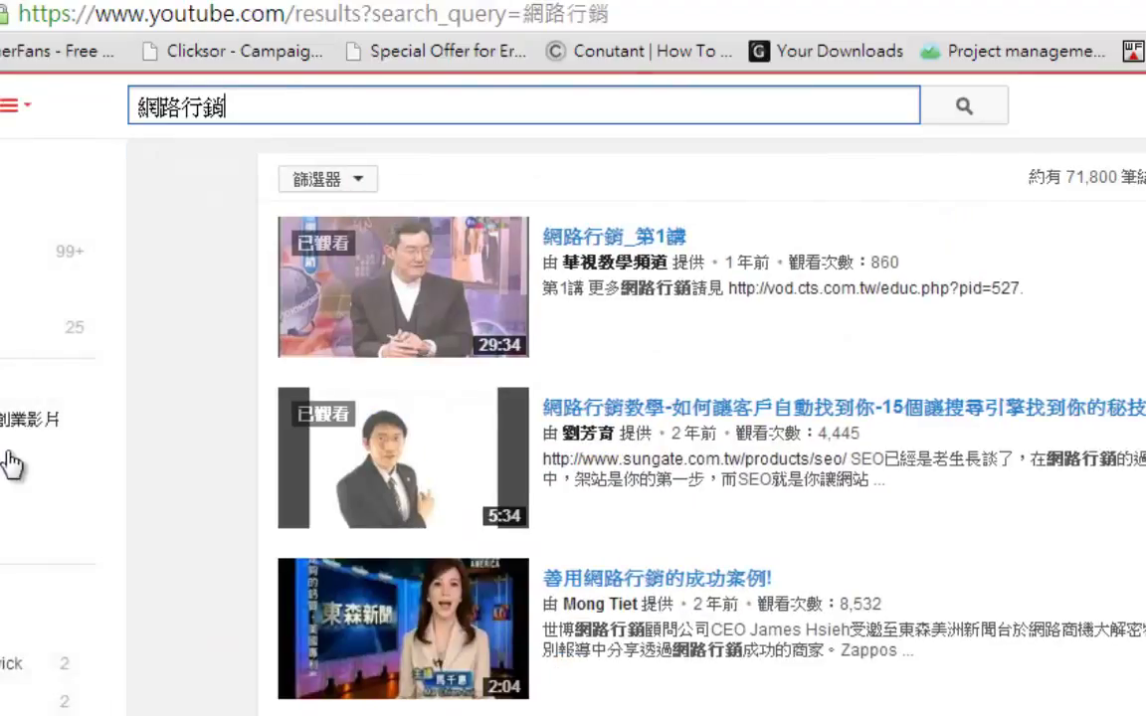
scroll(204, 488, "down", 4)
scroll(197, 509, "down", 15)
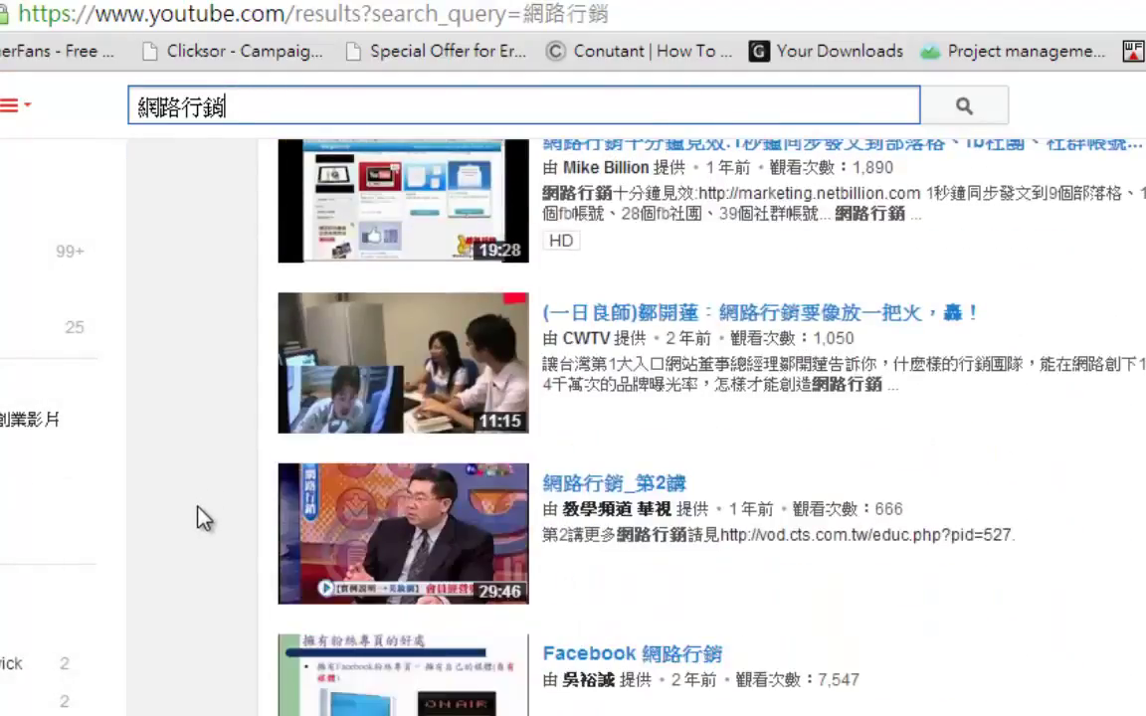
scroll(192, 505, "down", 11)
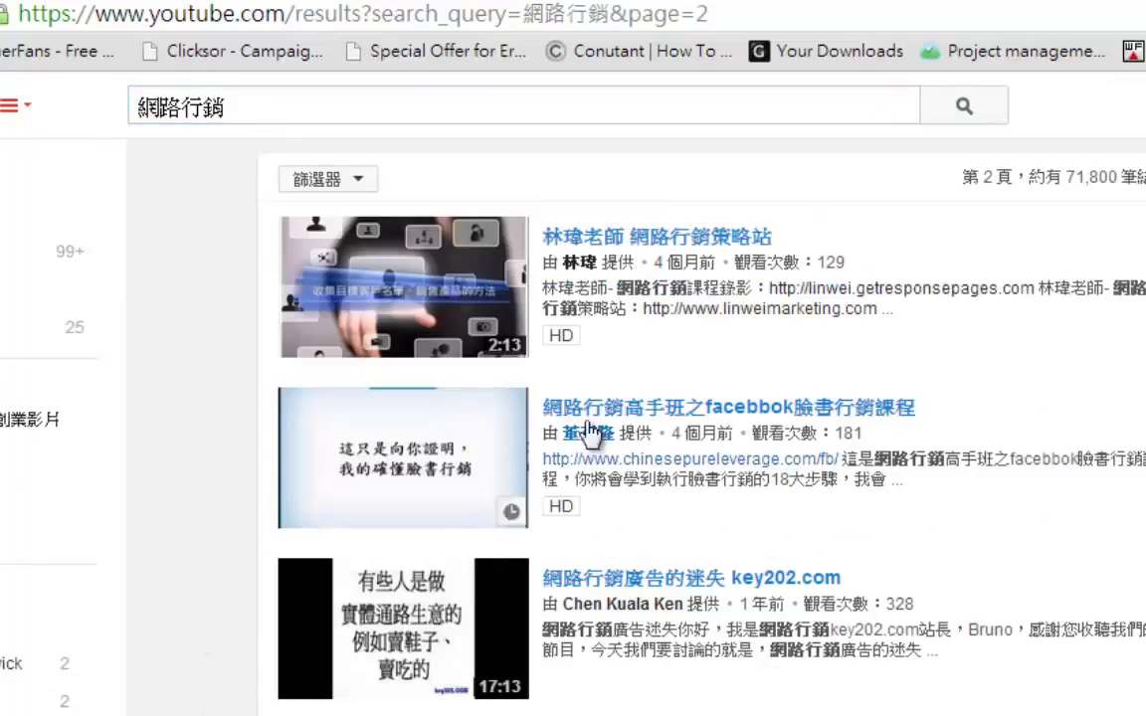
left_click(696, 416)
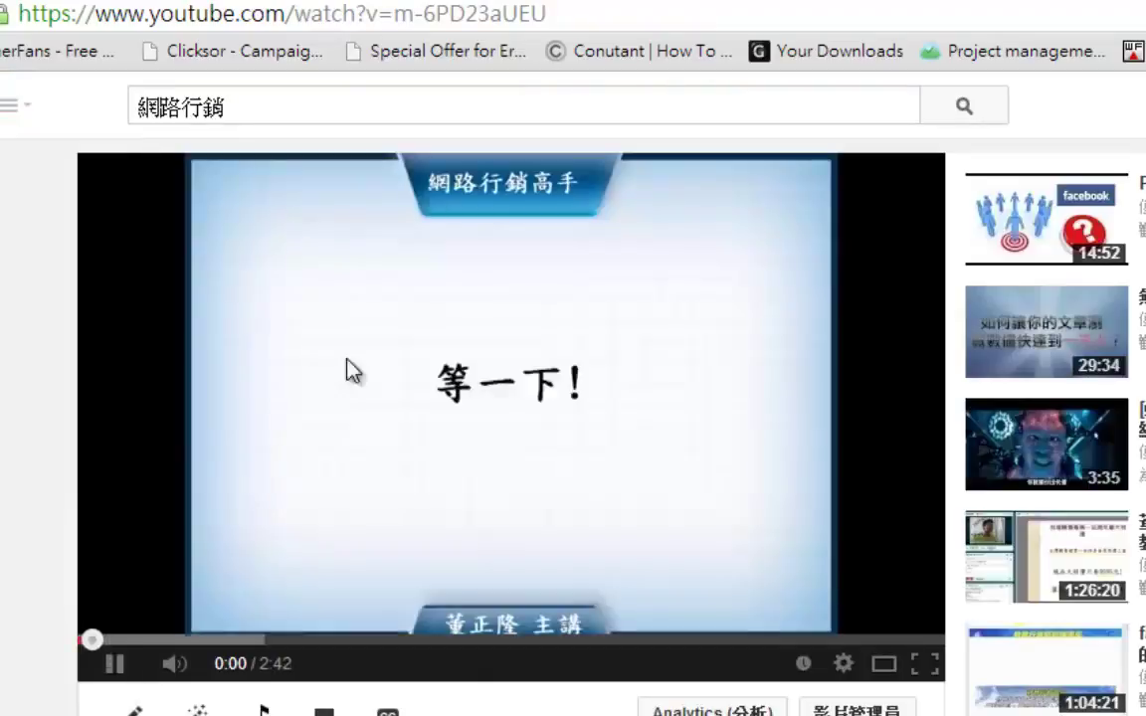
left_click(347, 371)
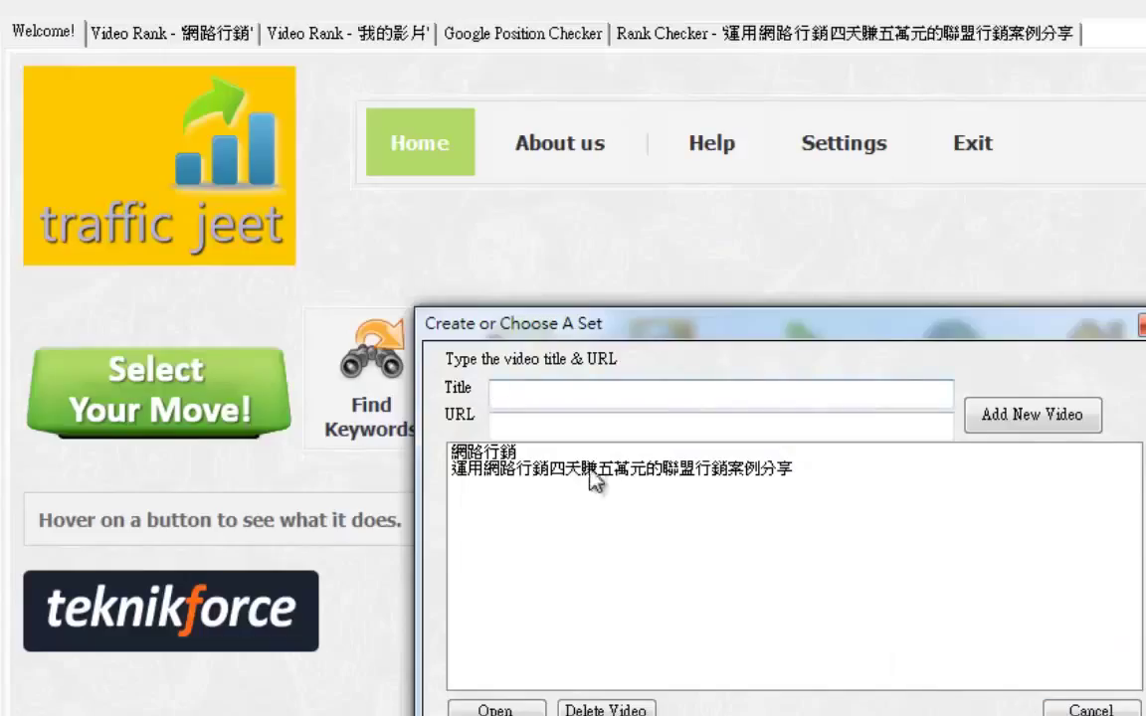
left_click(555, 398)
type("網路行銷高手班之facebbok臉書行銷課程")
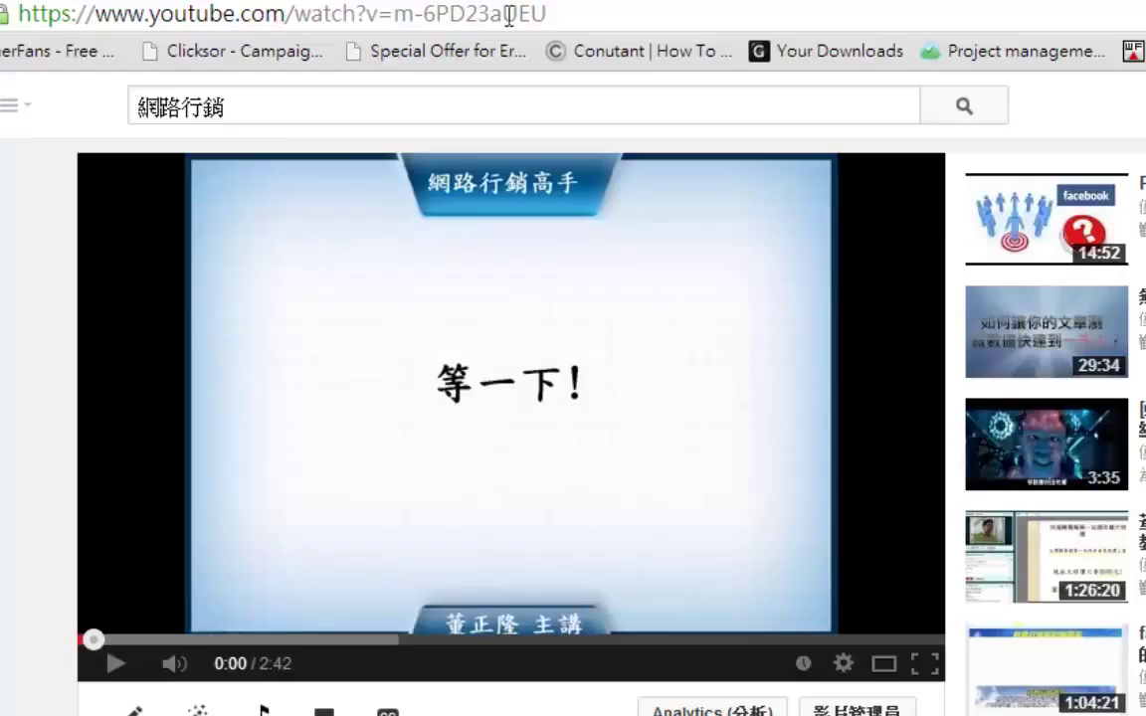
left_click(583, 10)
key("ctrl+c")
key("BackSpace")
key("ctrl+v")
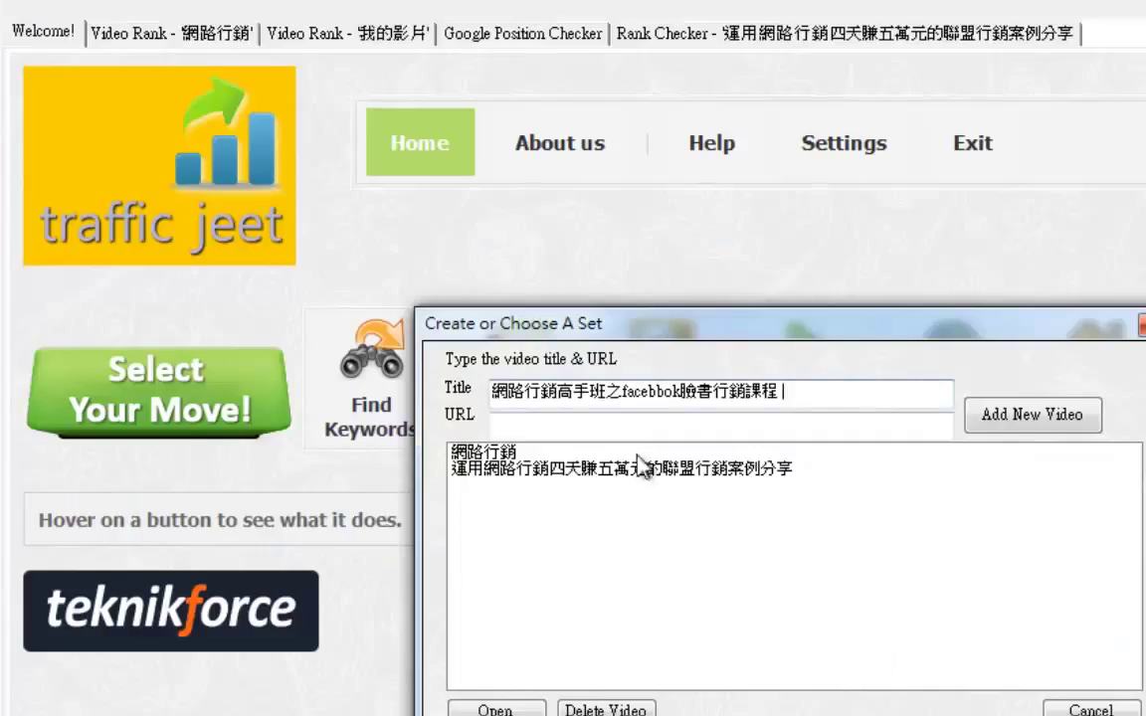
key("Tab")
key("ctrl+v")
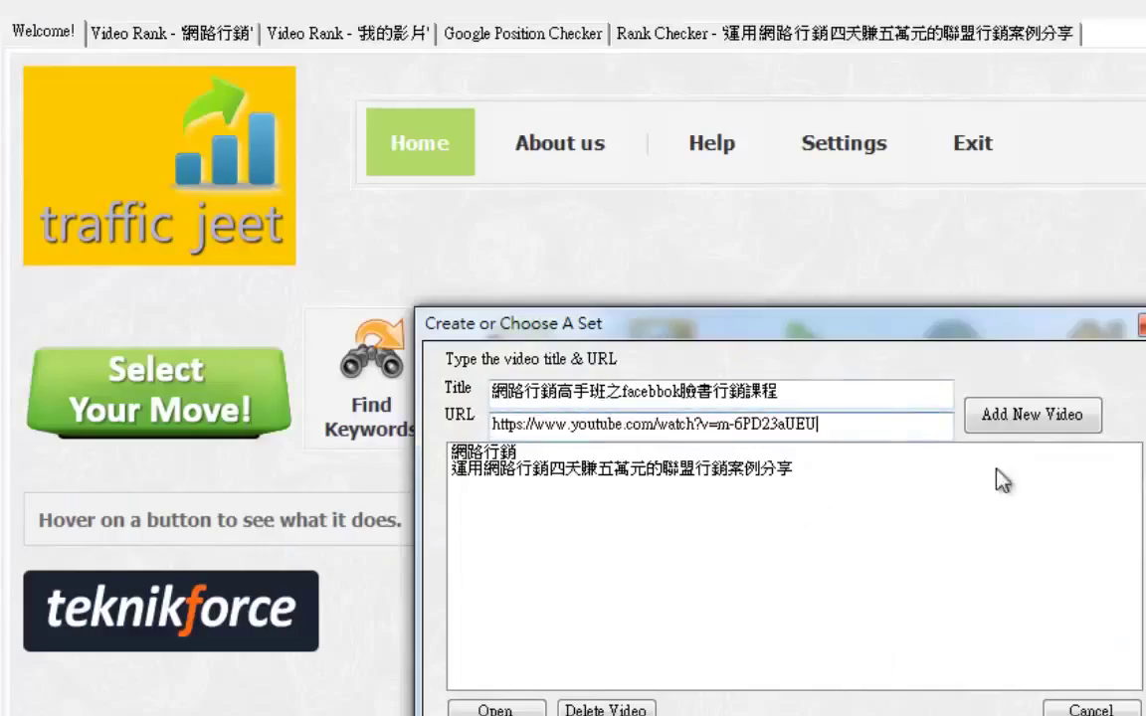
left_click(1034, 423)
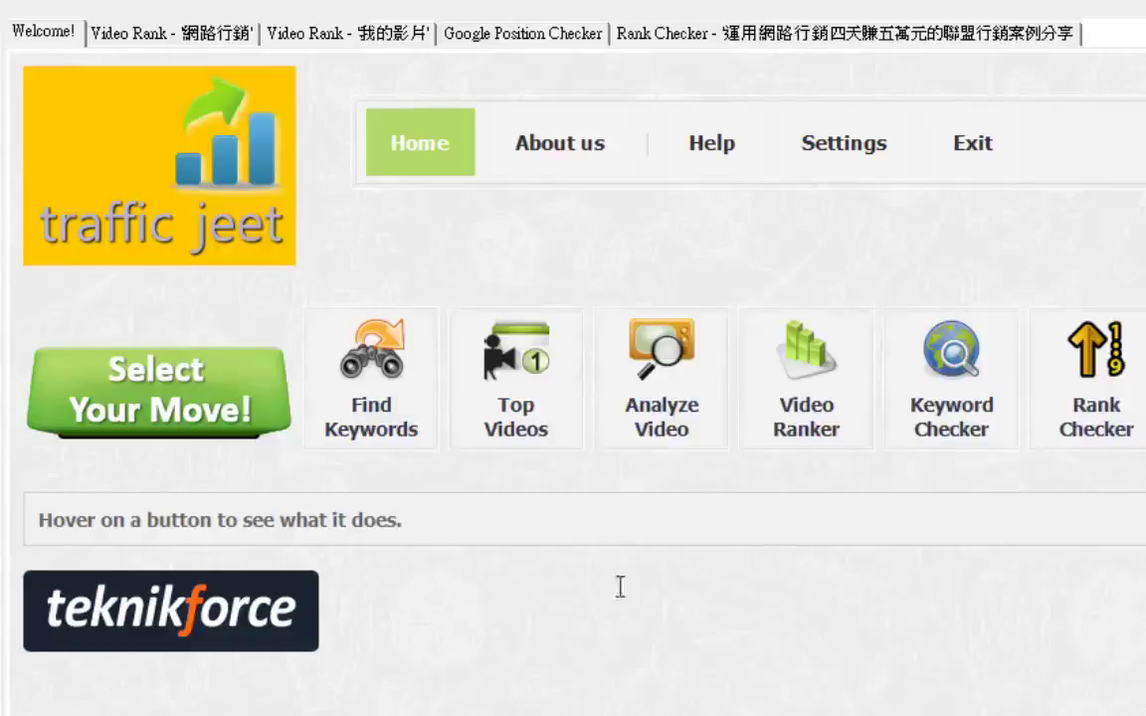
Open 網路行銷高手班之facebbok臉書行銷課程 in Rank Checker and check its rank for the keyword 網路行銷
left_click(1086, 435)
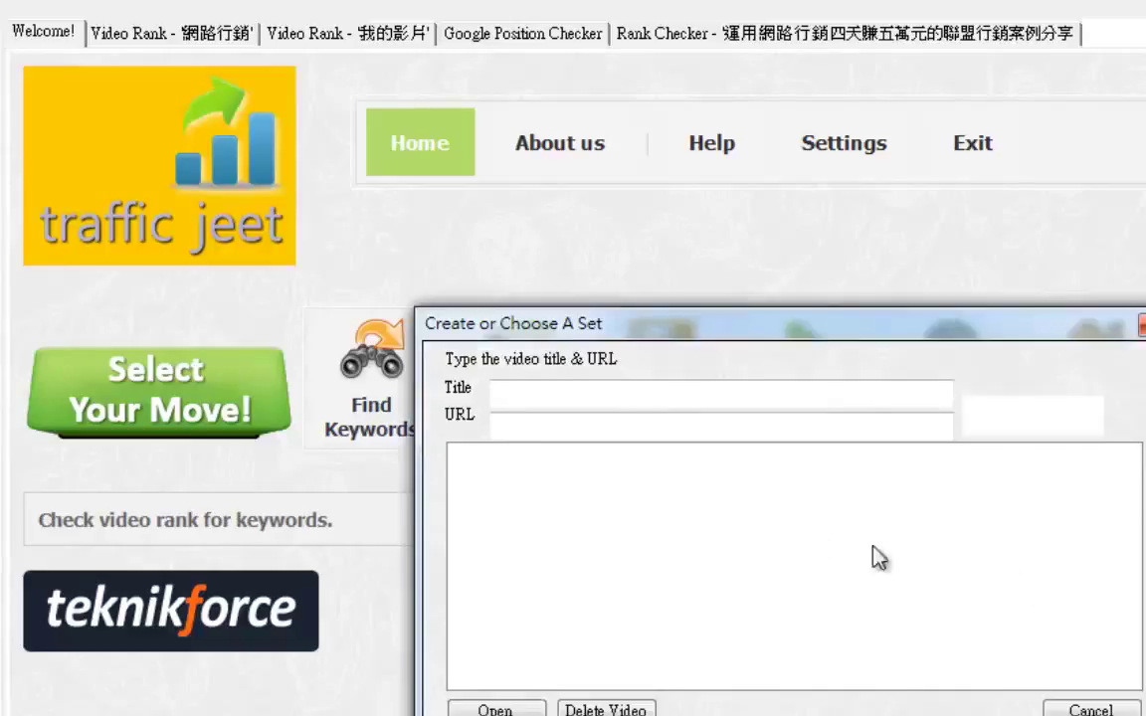
left_click(568, 488)
left_click(494, 708)
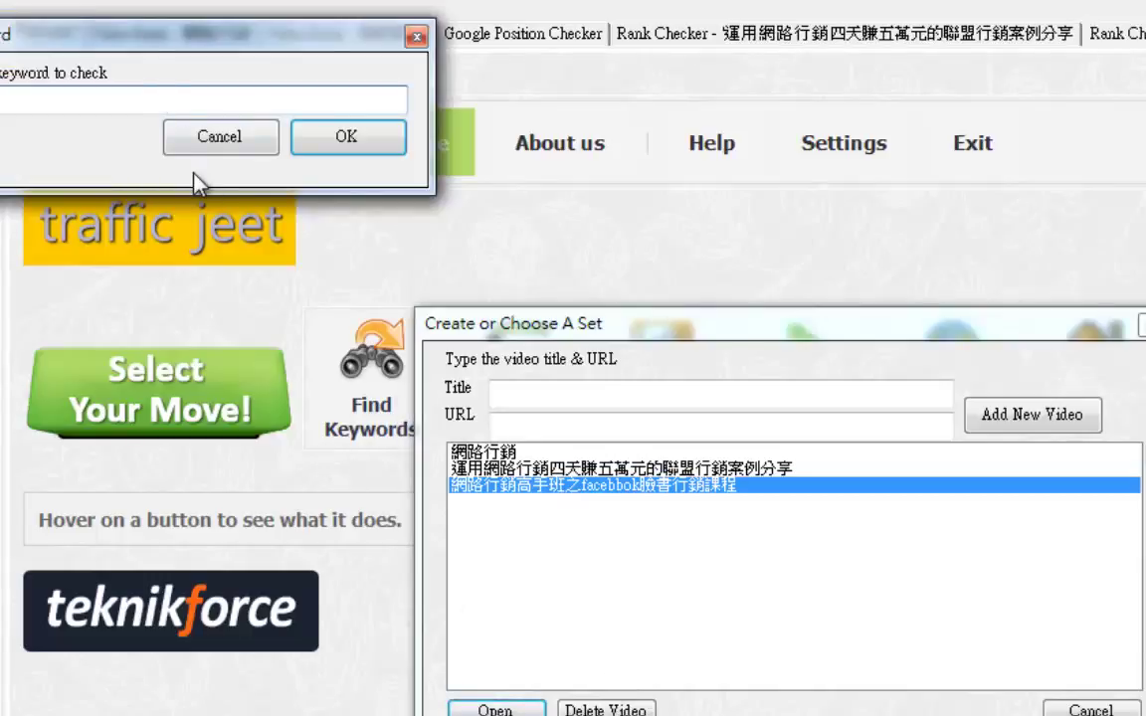
type("網路行銷")
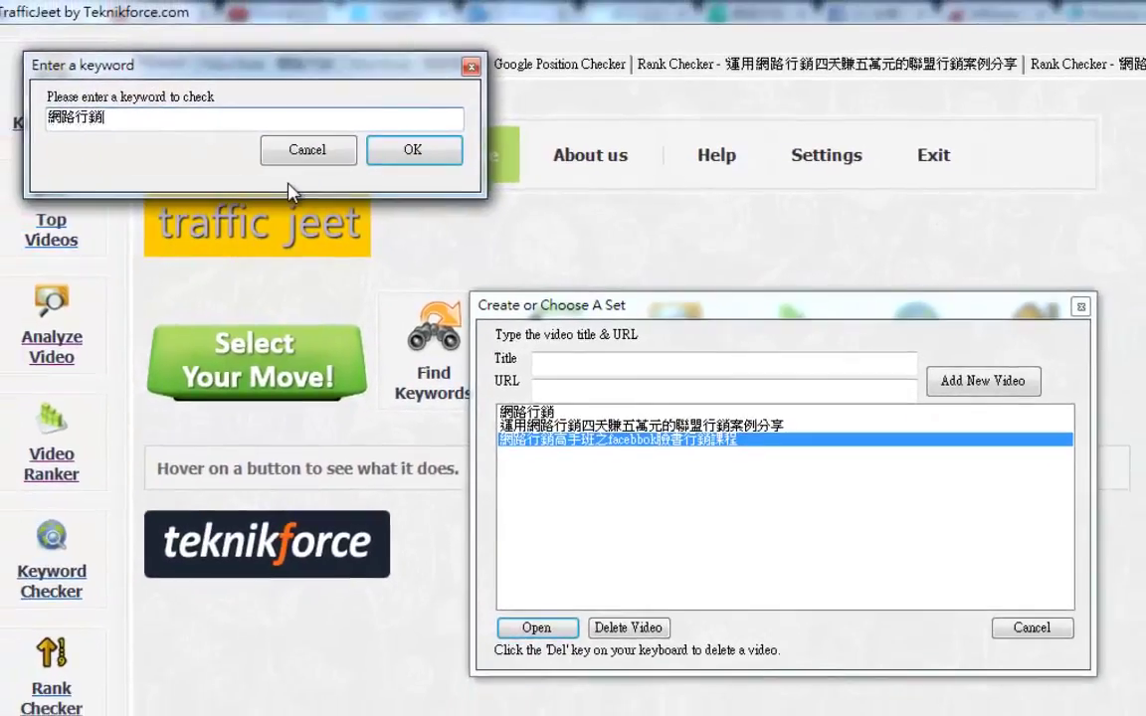
left_click(412, 150)
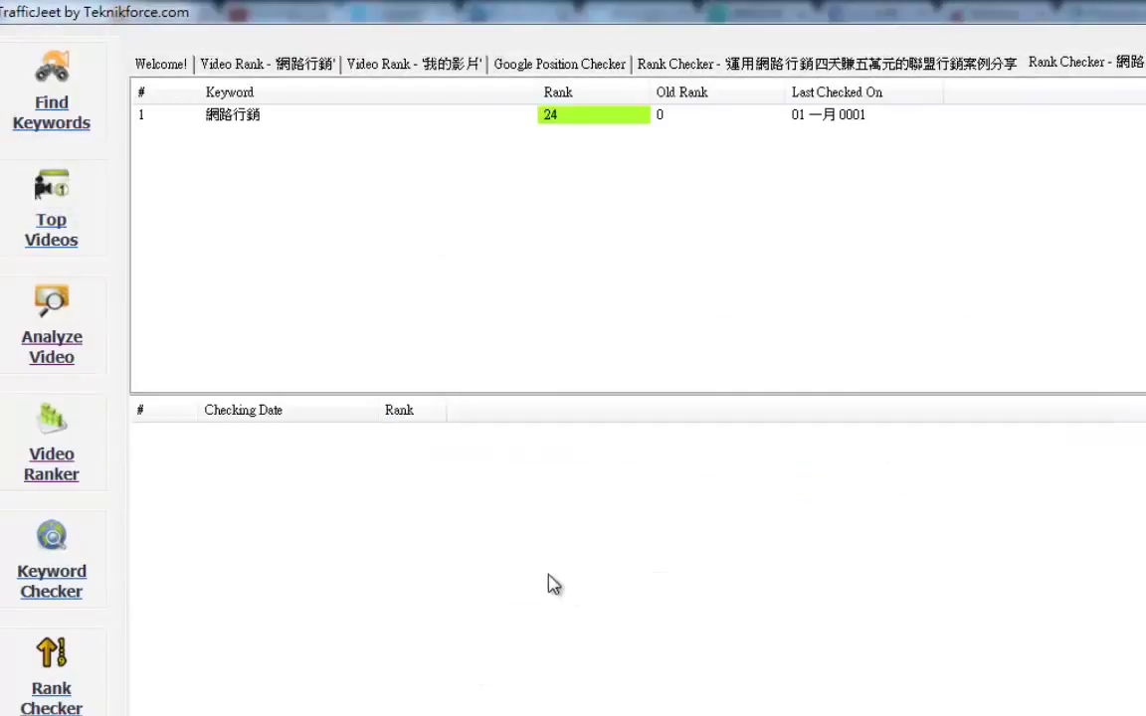
Examine the checking-date history of the keyword 網路行銷 and compare it with the current rank, dismissing the error report
left_click(221, 123)
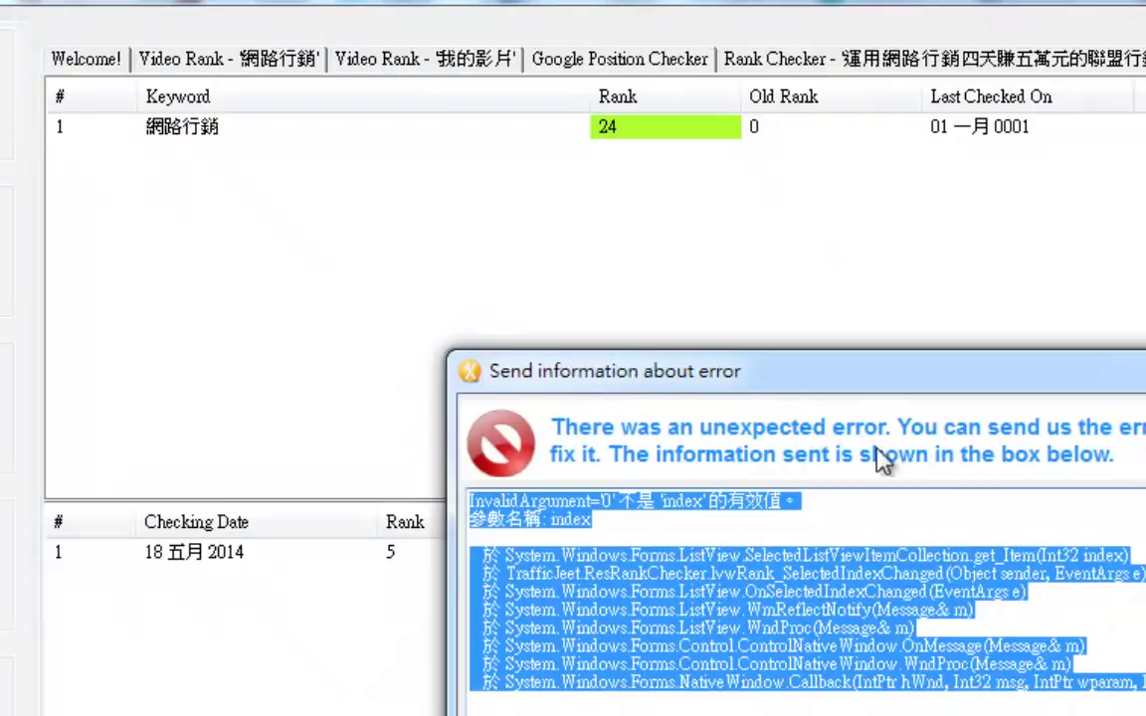
left_click(773, 544)
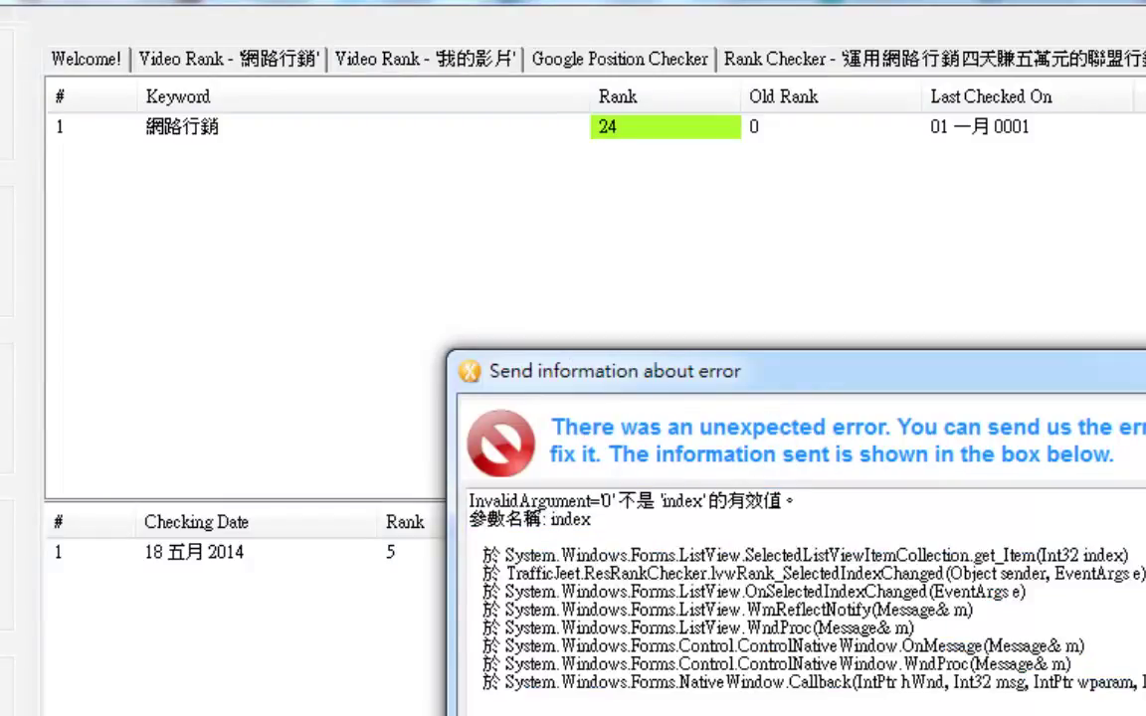
key("Return")
left_click(1073, 626)
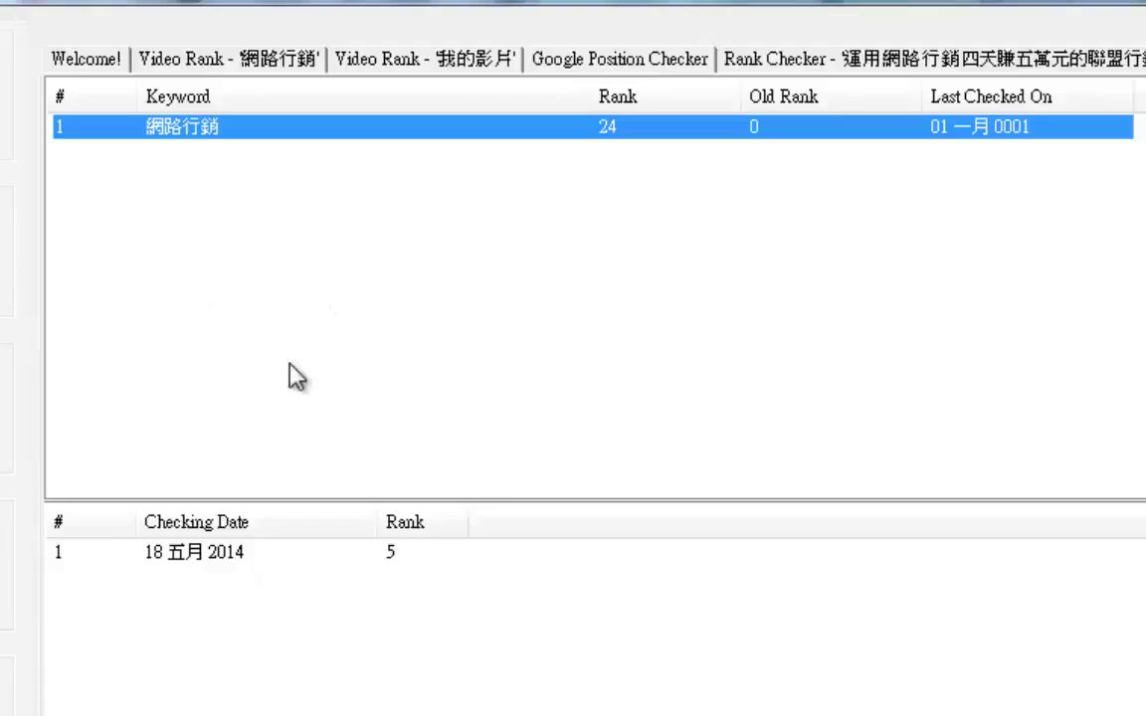
left_click(210, 553)
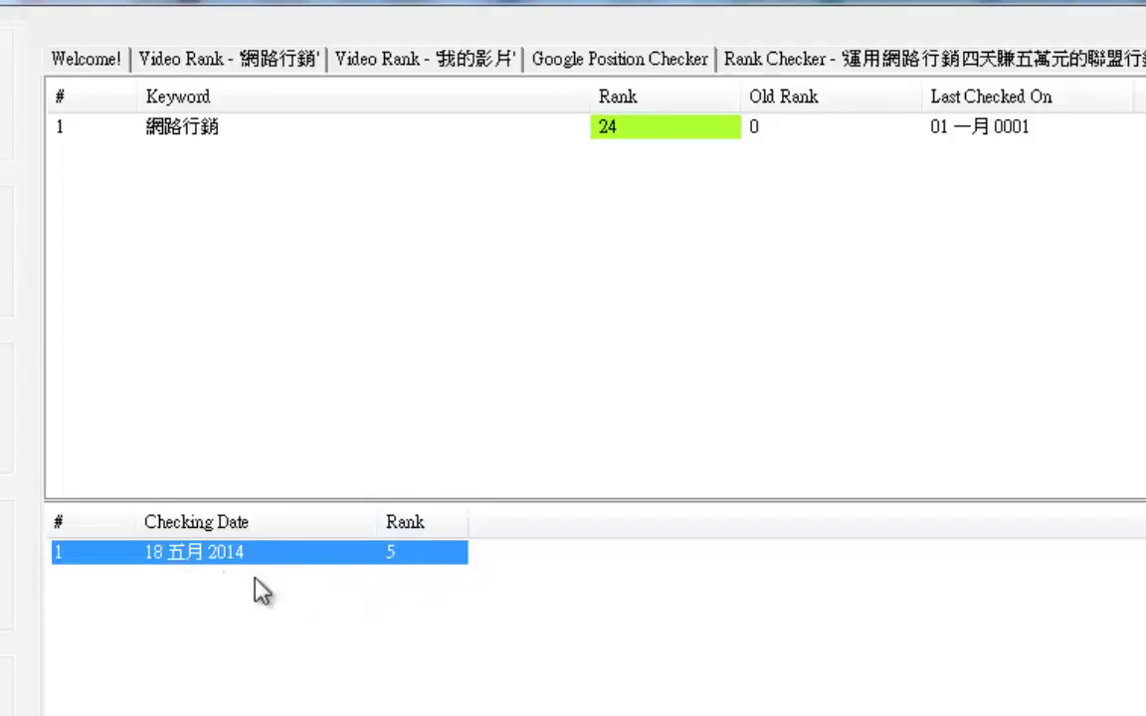
left_click(654, 127)
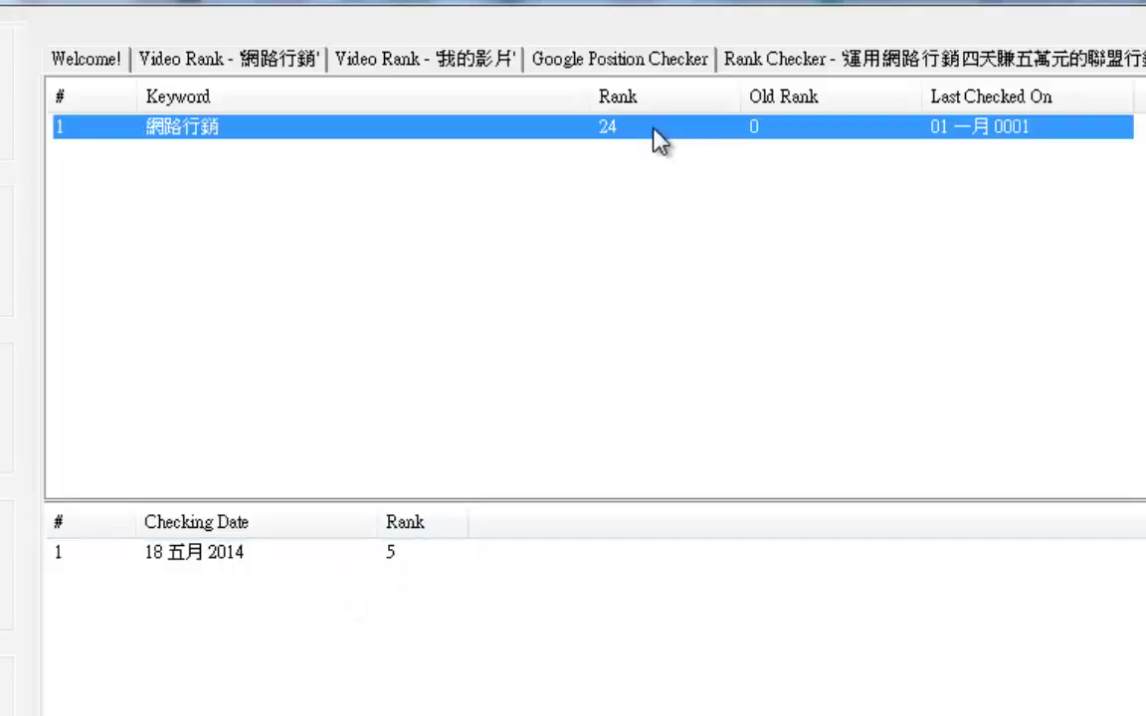
left_click(597, 329)
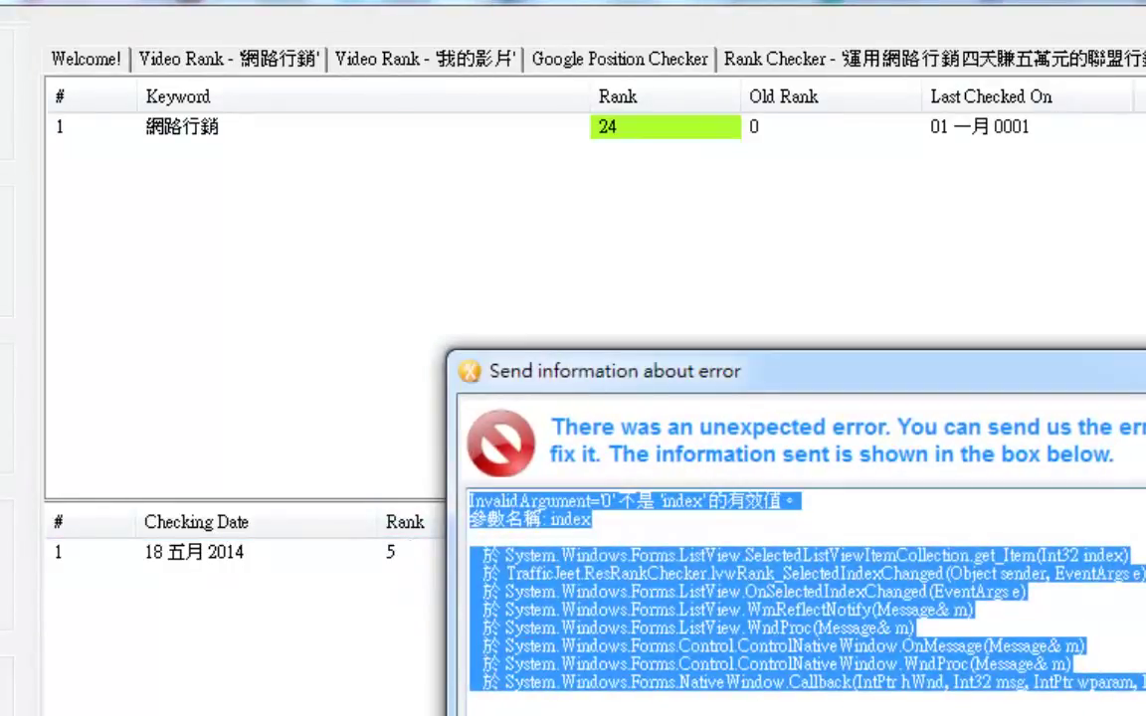
Submit the error report, dismiss the confirmation, and close the Create or Choose A Set dialog
left_click(1023, 703)
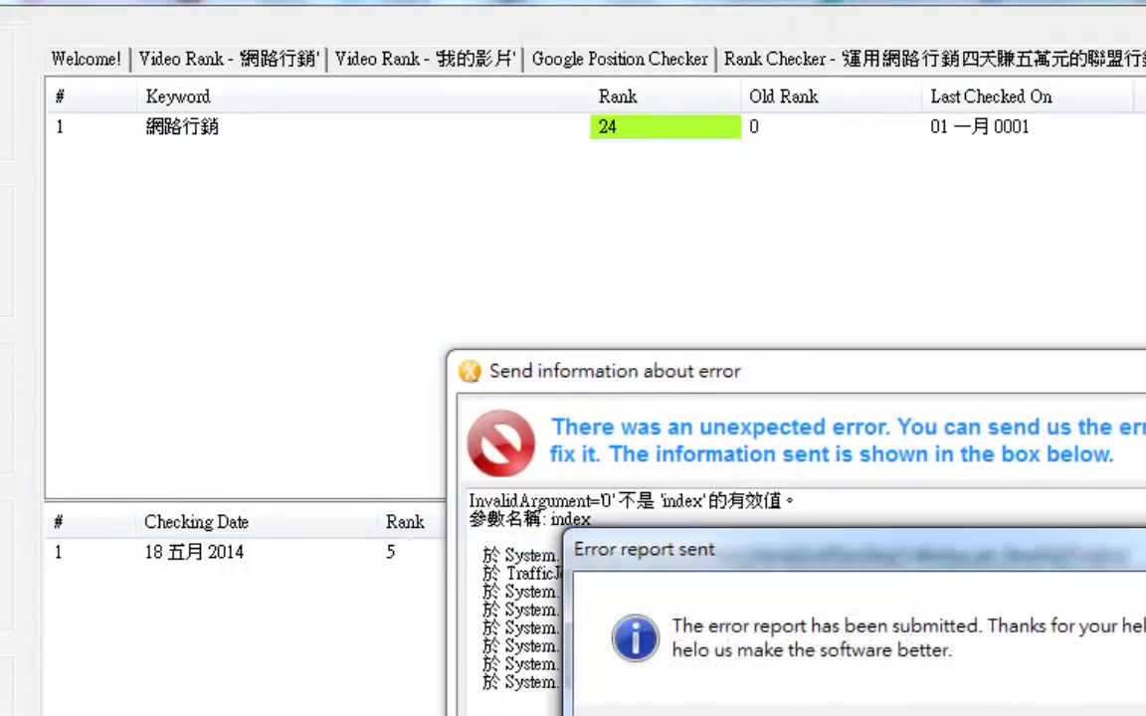
key("Return")
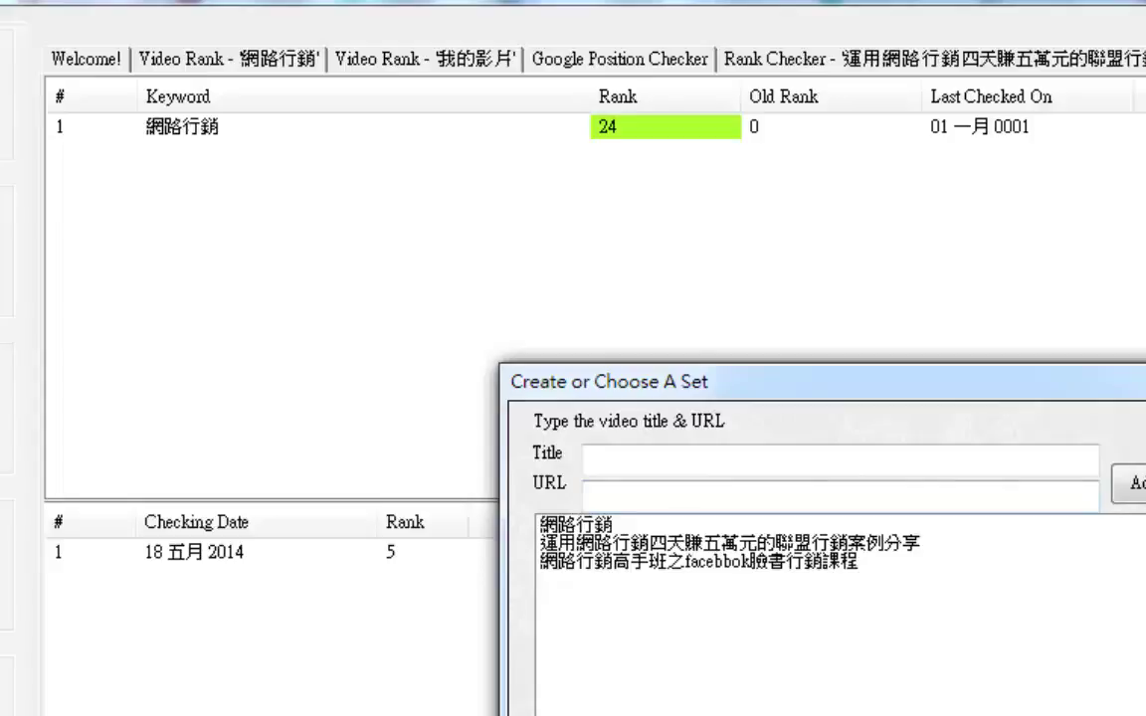
key("Escape")
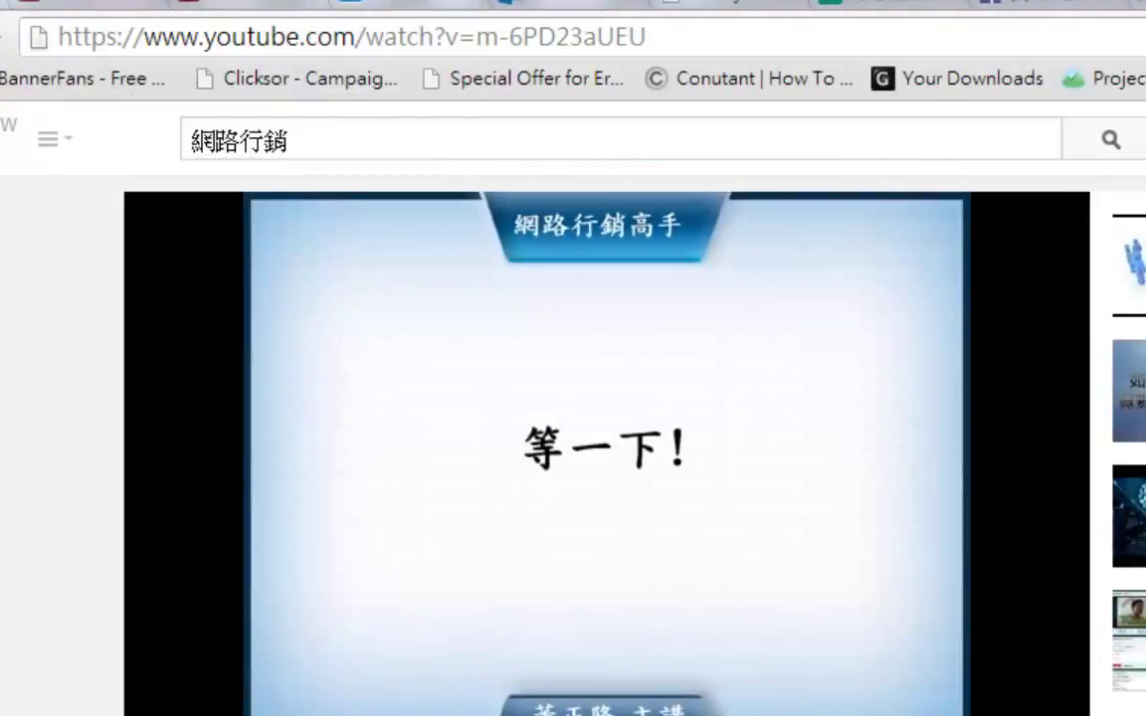
Open Tube Reaper Jeet from the Traffic Jeet Loader and harvest keywords for "how to" with a maximum keyword count of 50
left_click_drag(1141, 338, 664, 333)
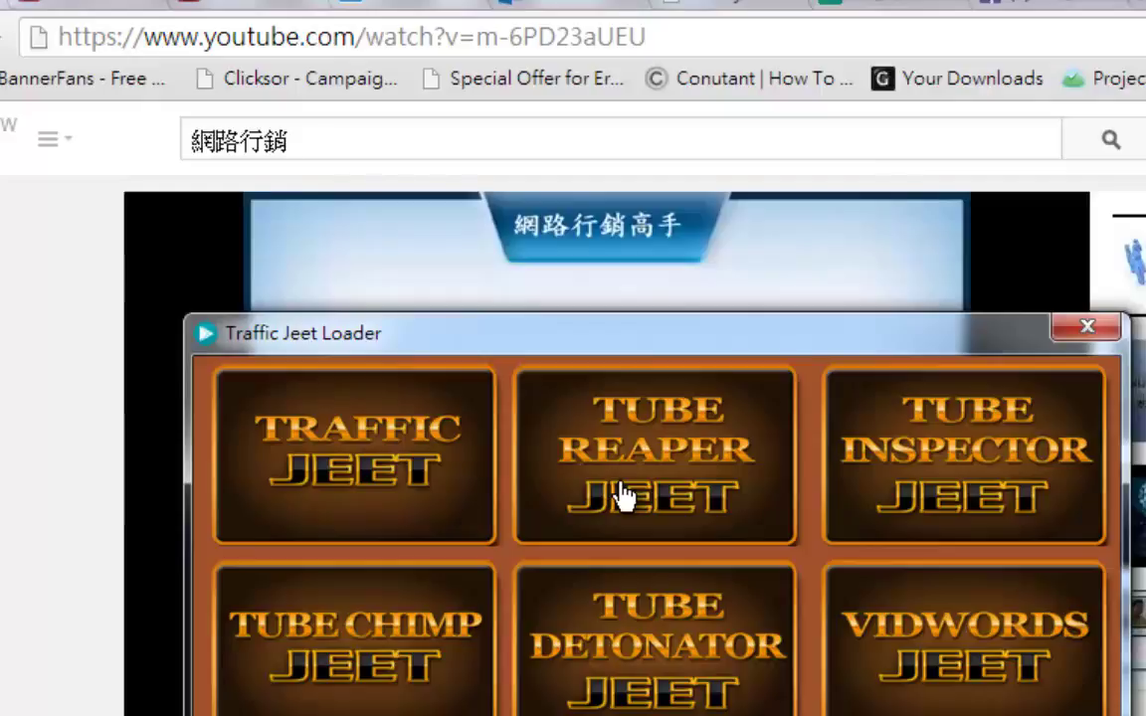
left_click(646, 509)
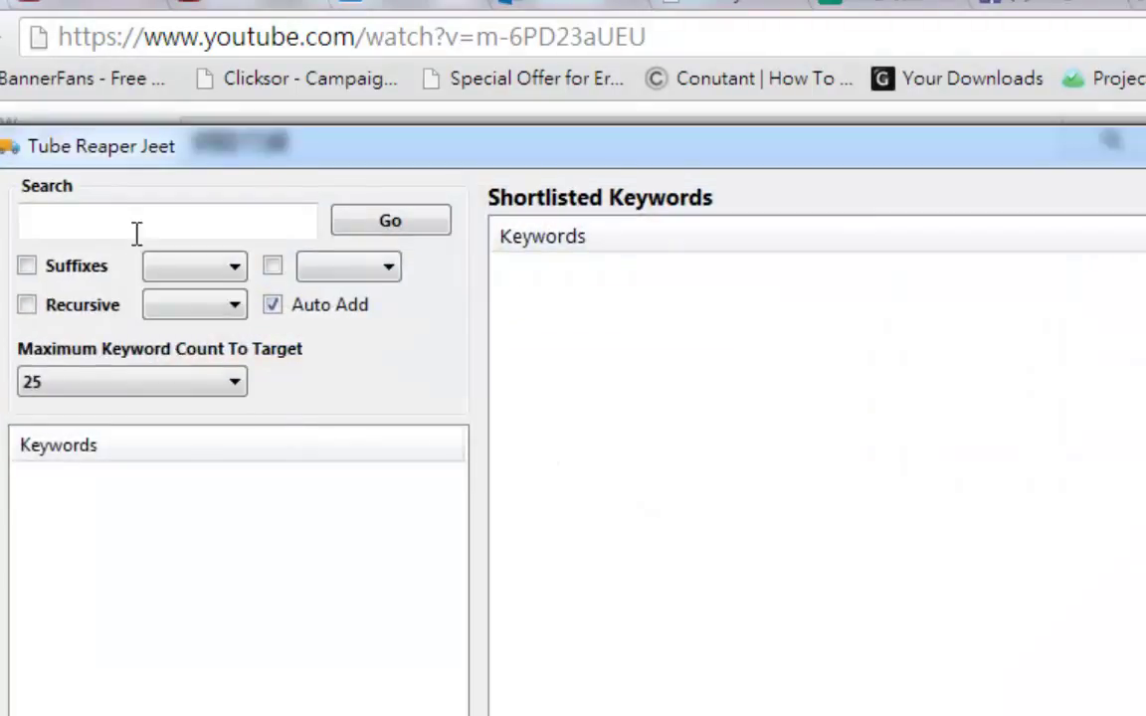
left_click(131, 224)
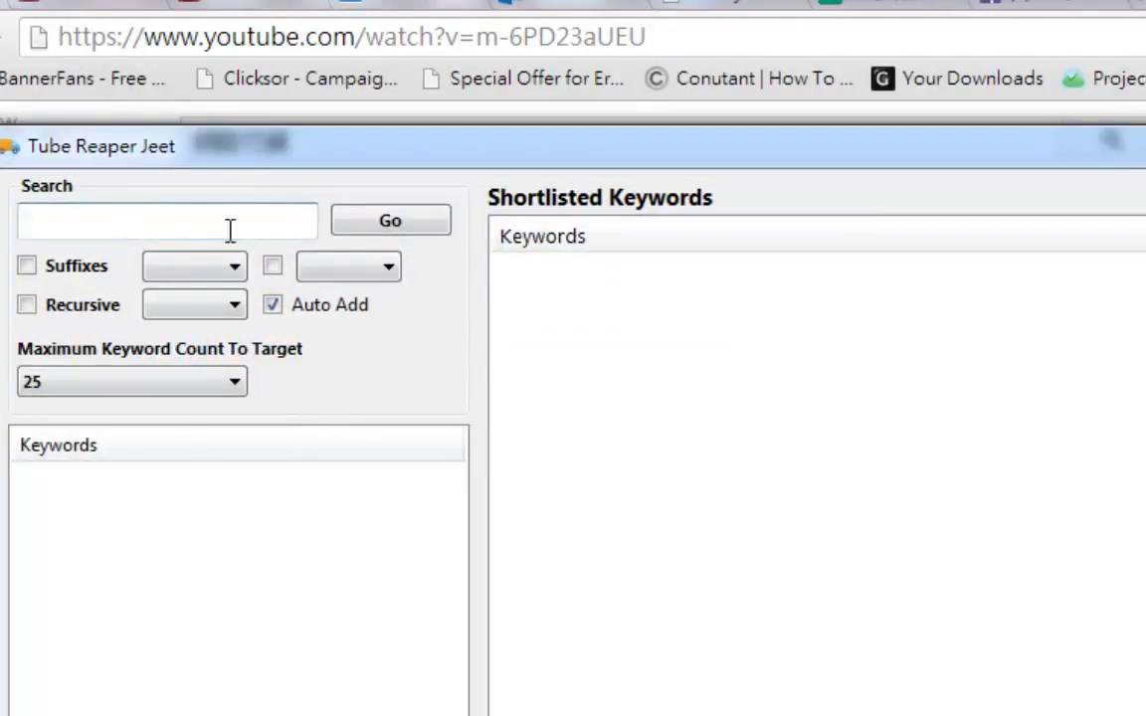
type("how to")
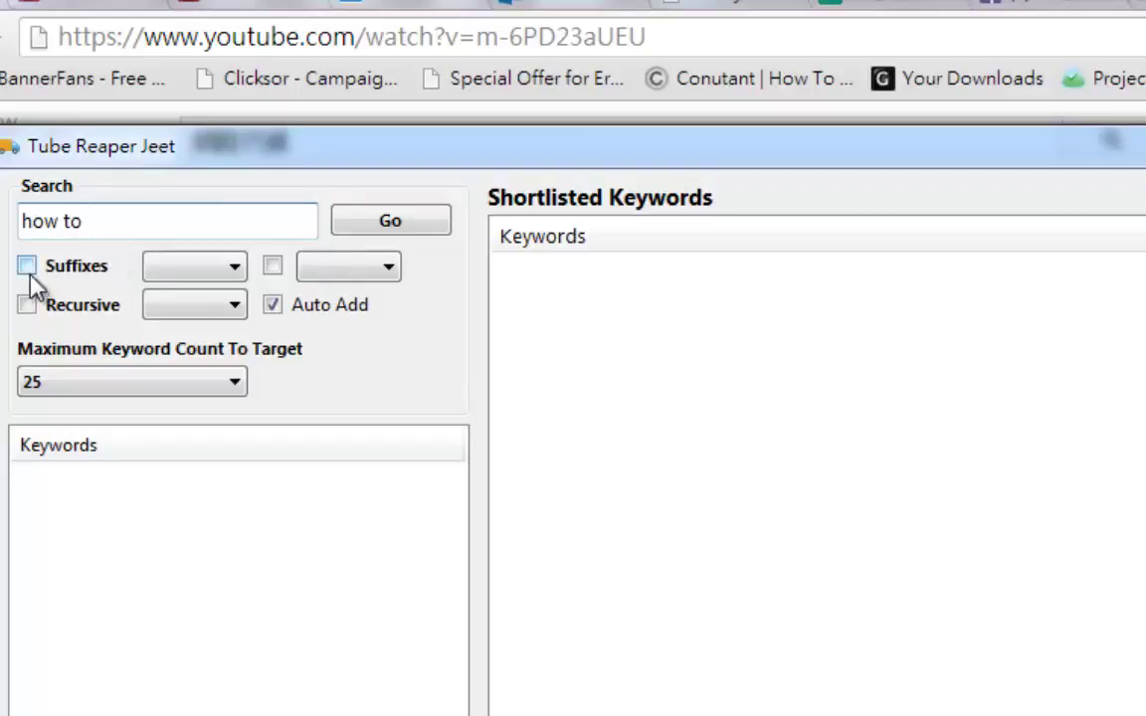
left_click(92, 385)
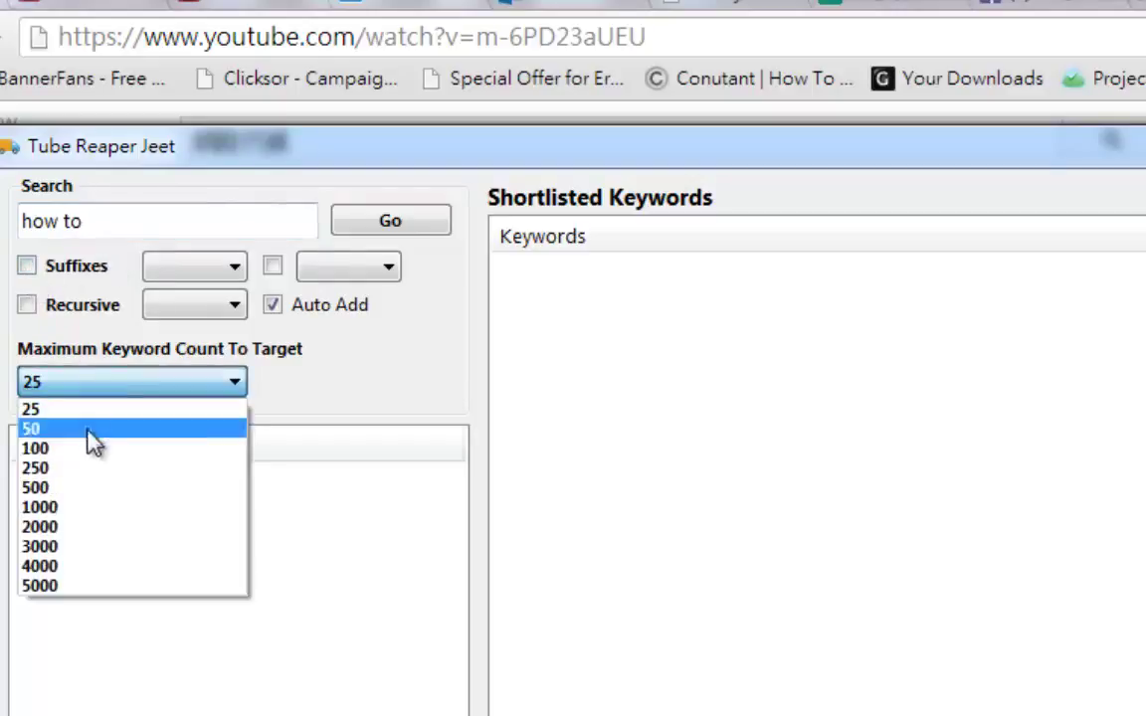
left_click(80, 429)
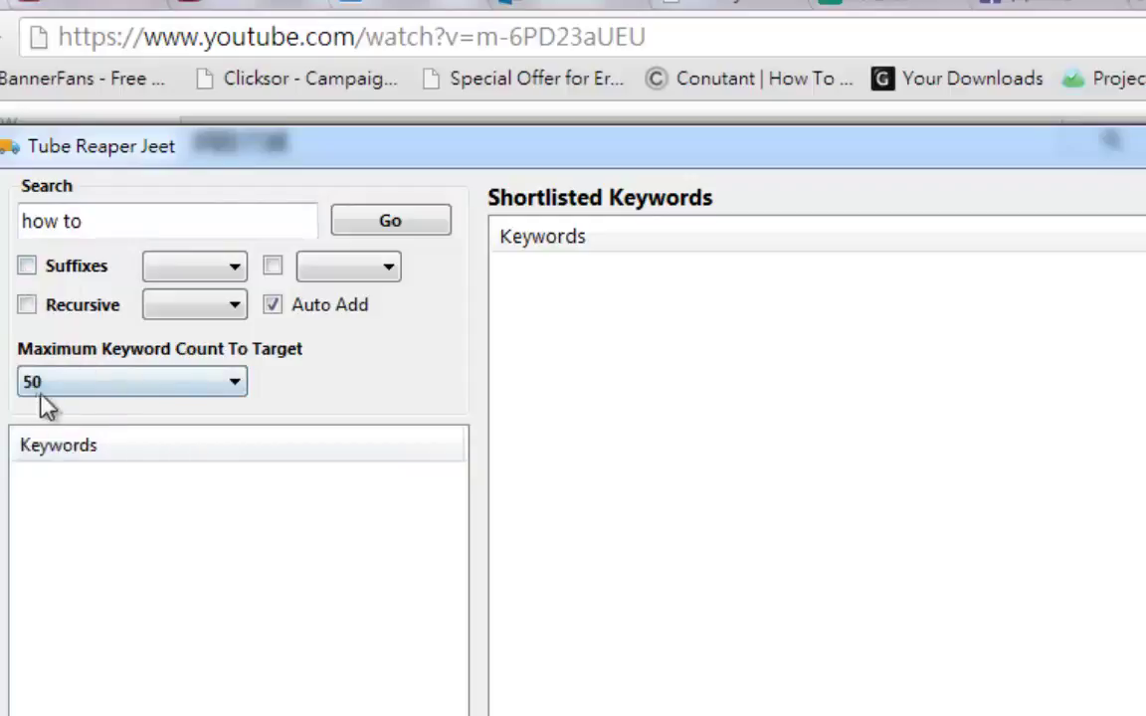
triple_click(105, 221)
left_click(132, 226)
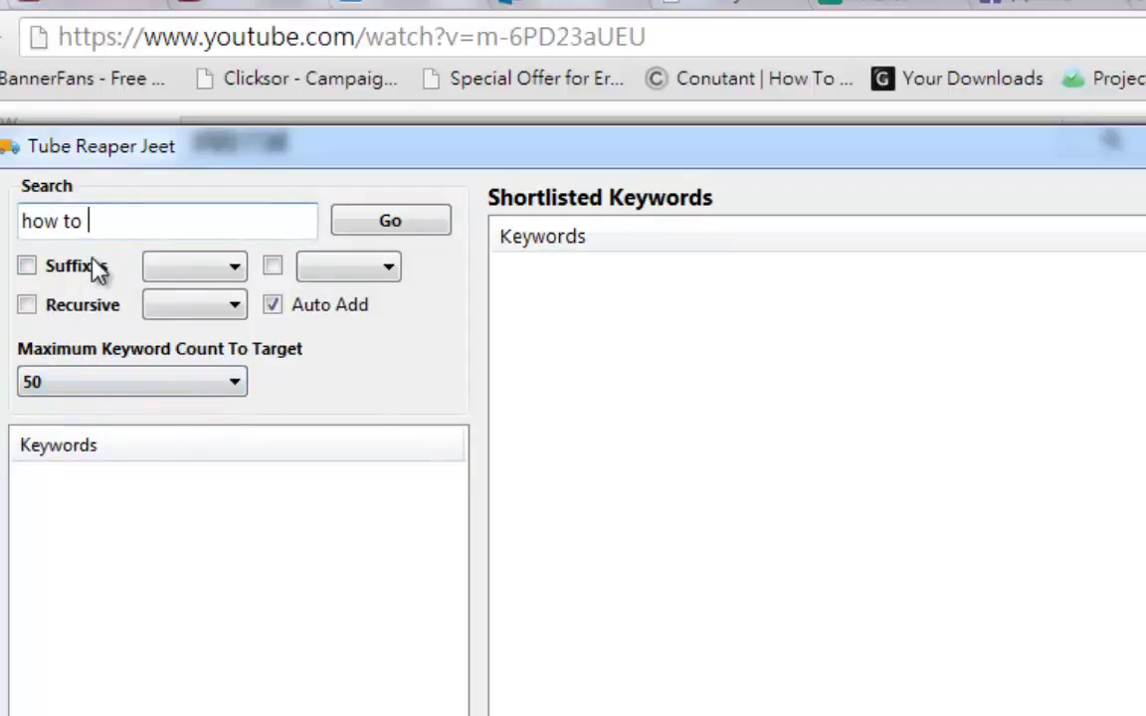
left_click(362, 239)
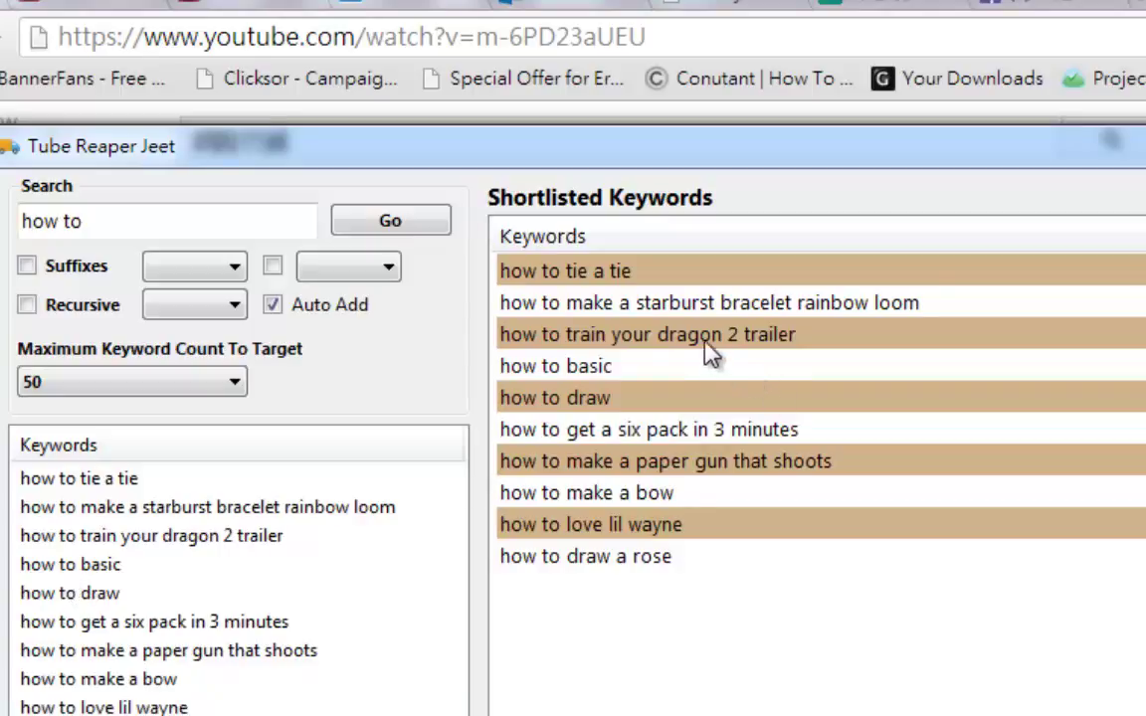
left_click(674, 494)
left_click(678, 554)
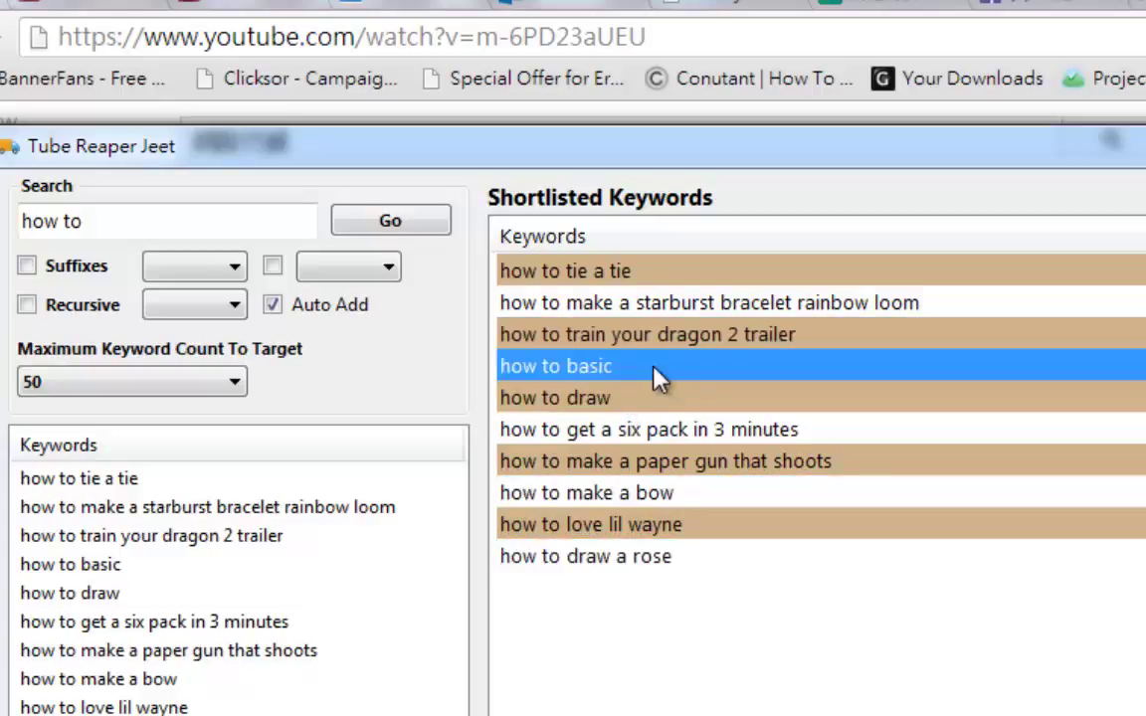
left_click(627, 431)
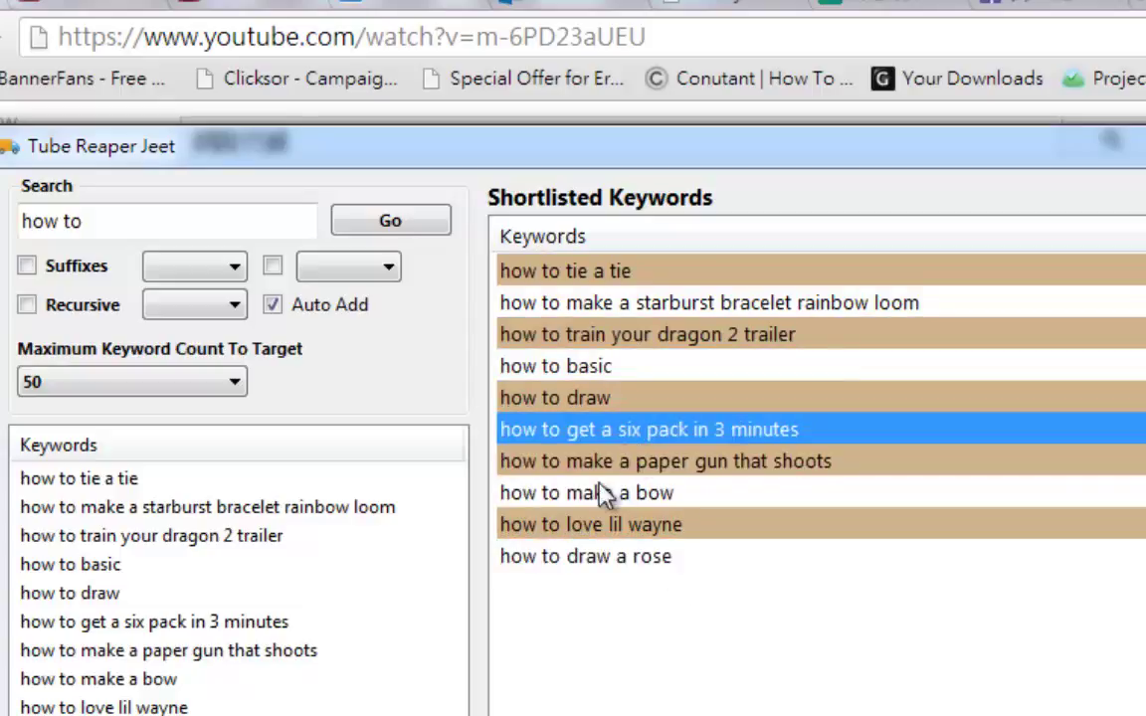
Enable both [a-z] suffixes, rerun the "how to" keyword search, and look through the harvested keywords
left_click(27, 267)
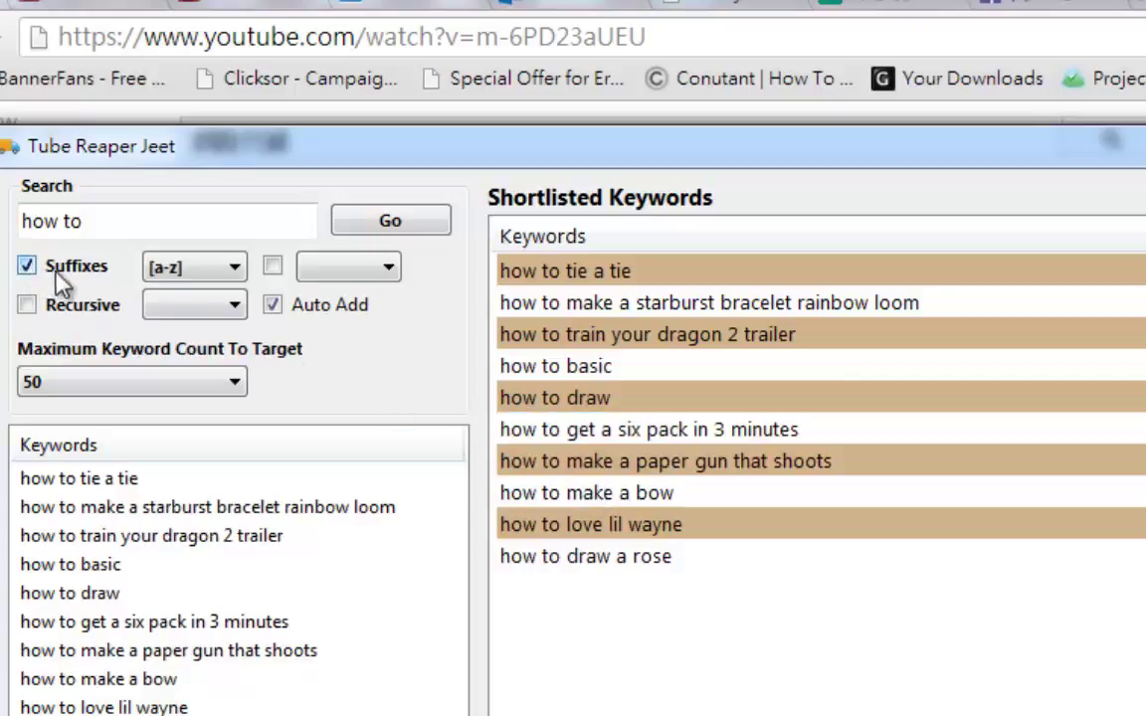
left_click(383, 271)
left_click(384, 268)
left_click(398, 223)
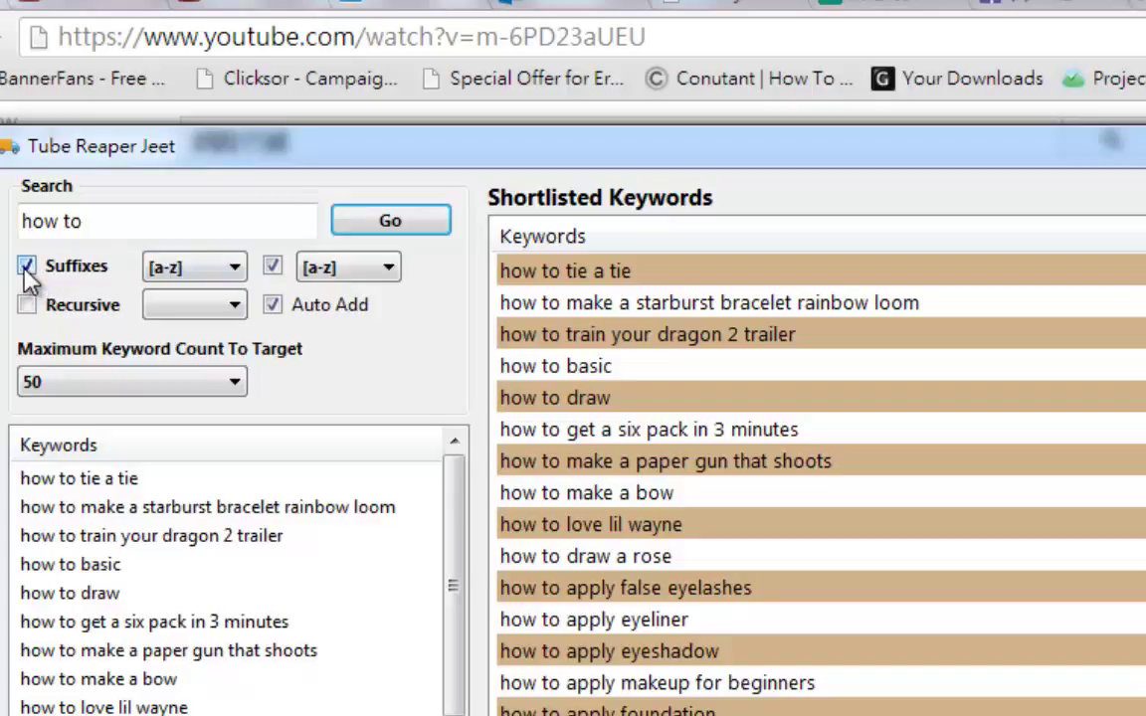
left_click_drag(455, 542, 448, 715)
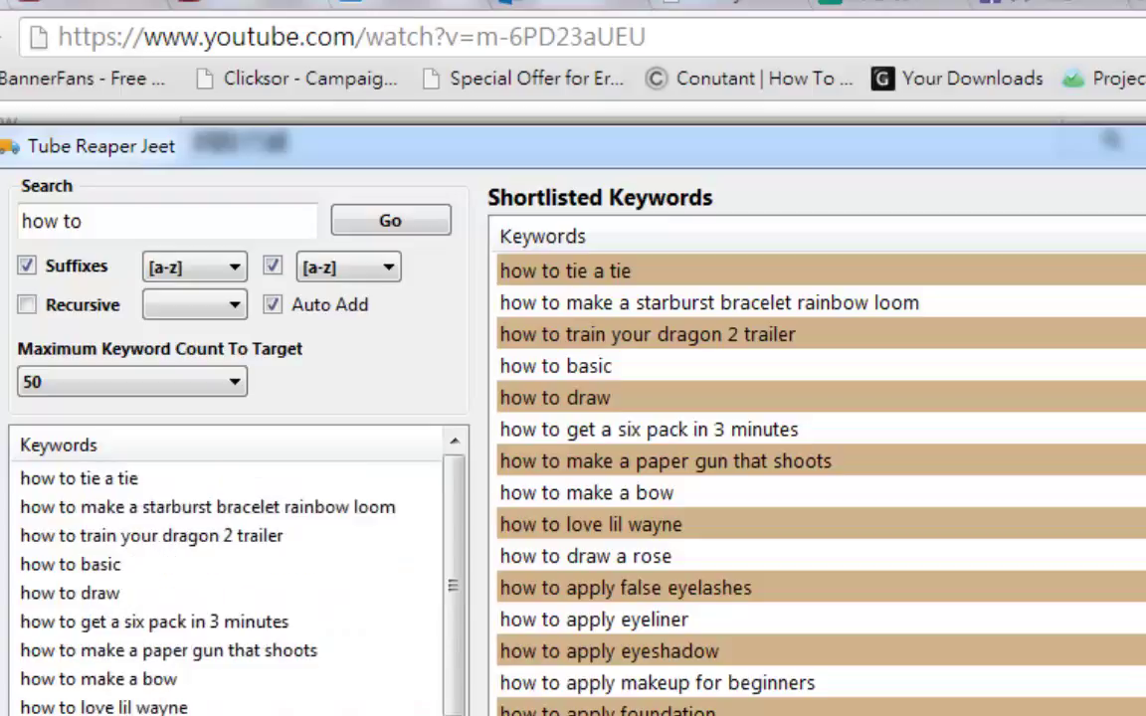
left_click(781, 709)
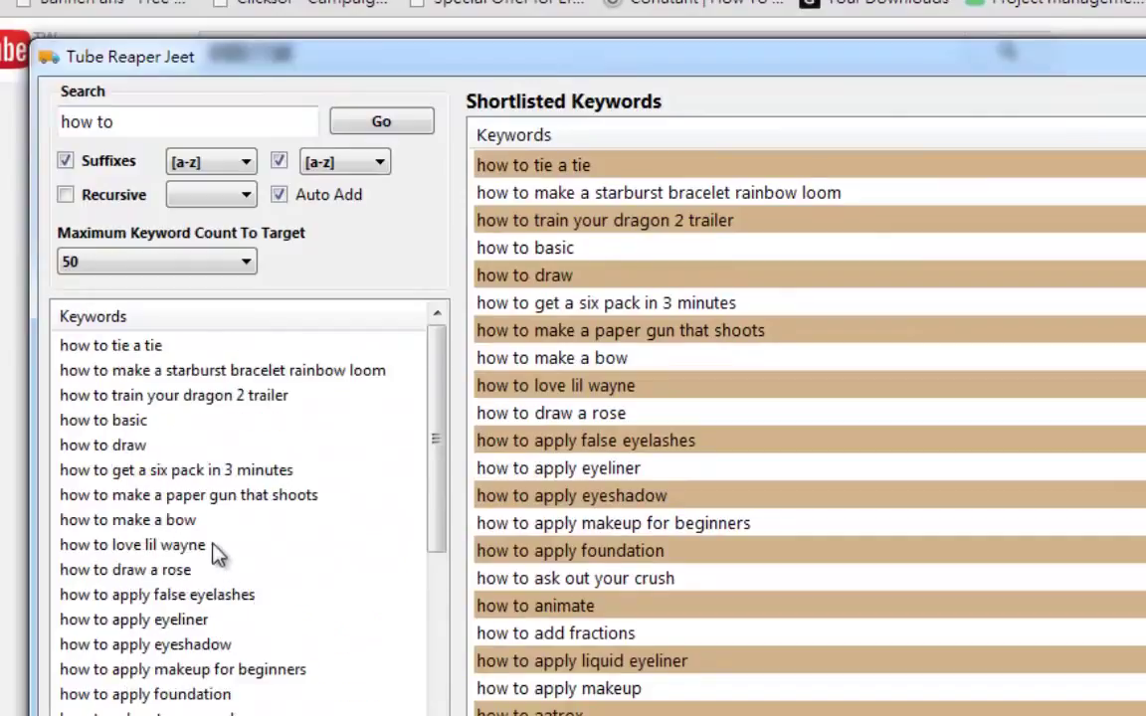
left_click(144, 496)
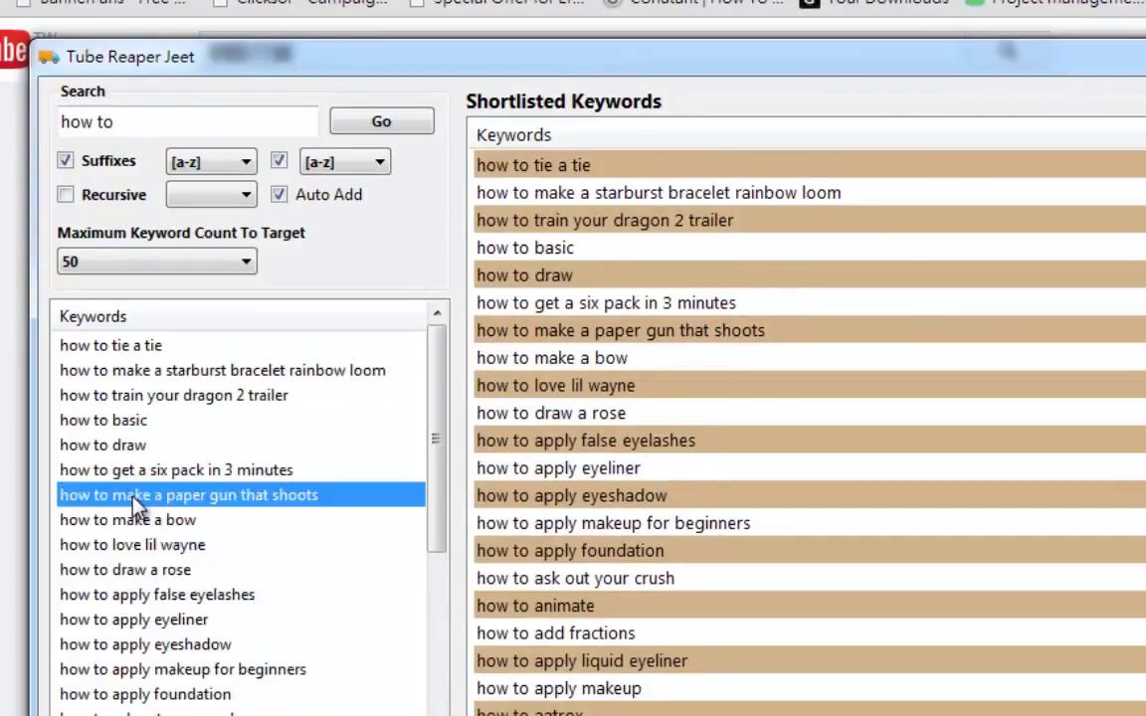
Turn on Recursive with 1 Word, rerun the "how to" search, and browse the harvested keywords
left_click(64, 195)
left_click(231, 202)
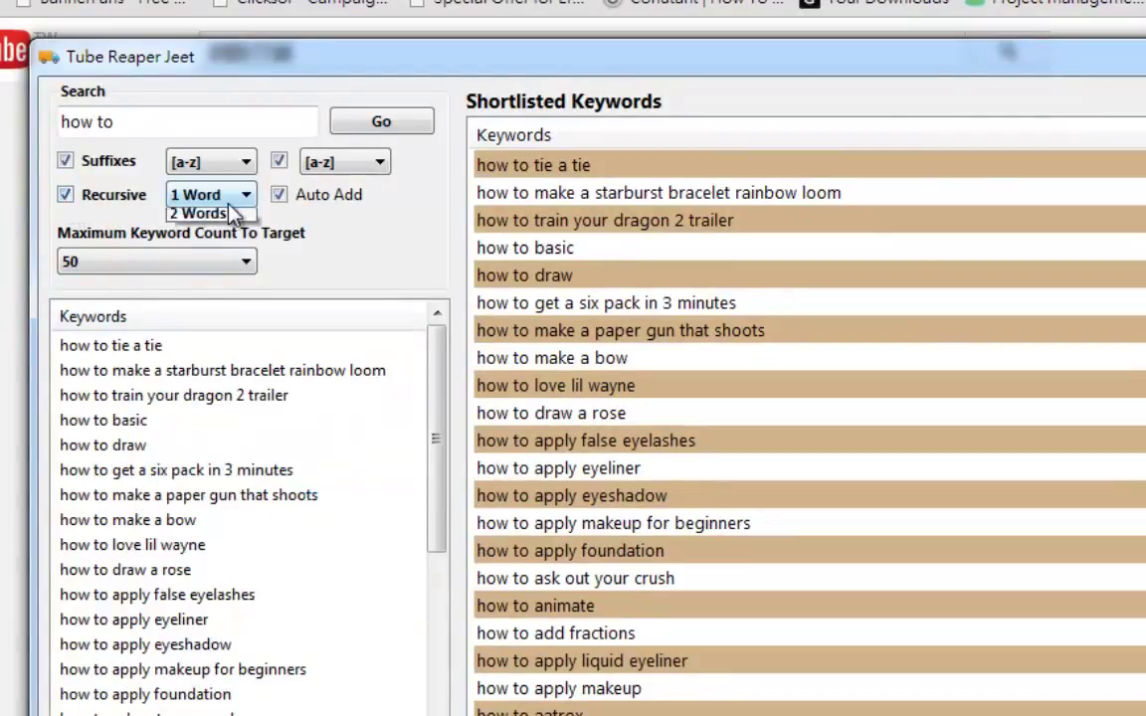
left_click(236, 218)
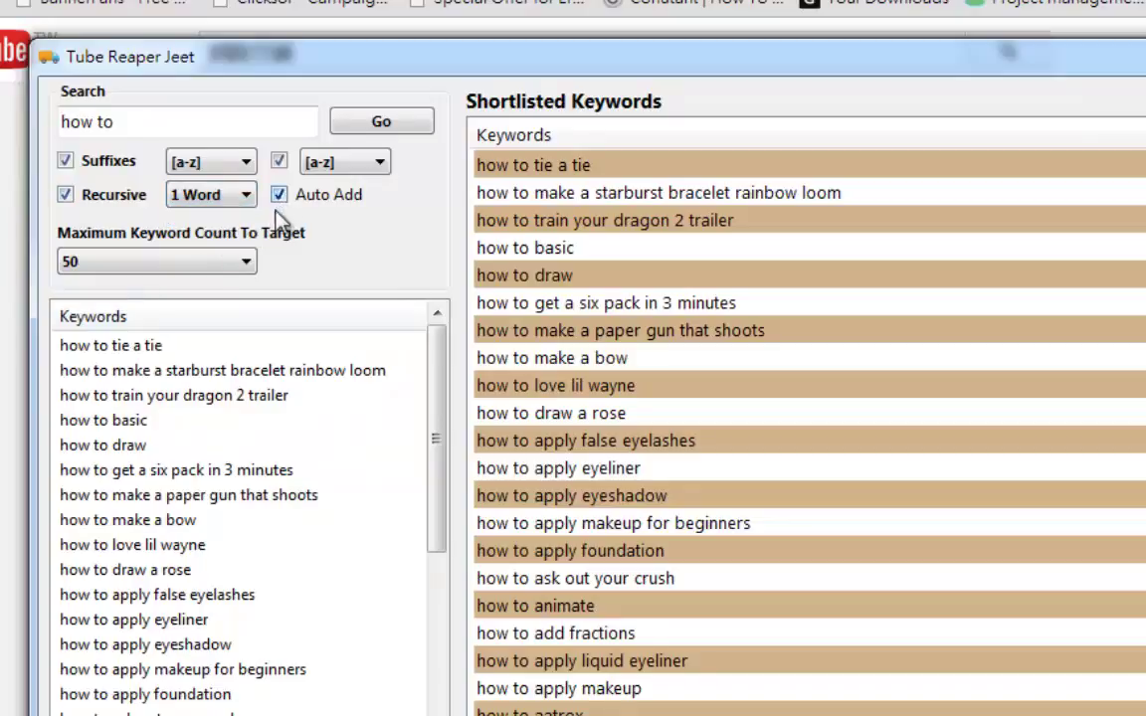
left_click(389, 124)
left_click_drag(443, 371, 475, 626)
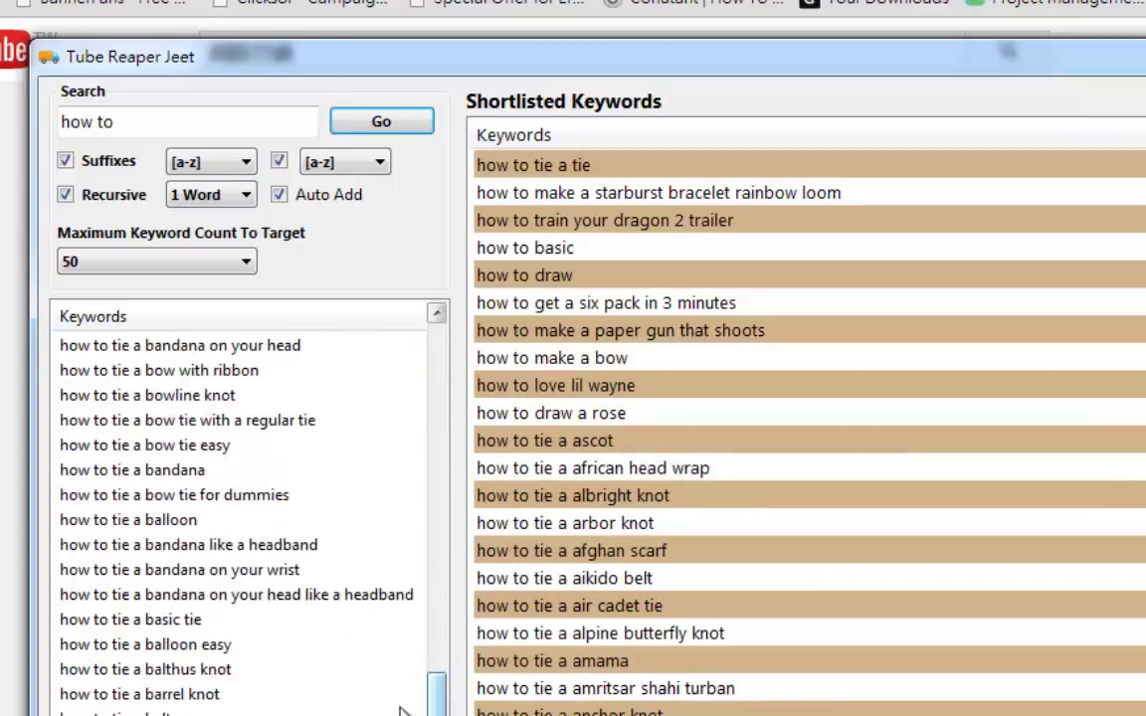
Raise the maximum keyword count to 100, rerun the search, and look through the harvested and shortlisted keywords
left_click(189, 262)
left_click(174, 319)
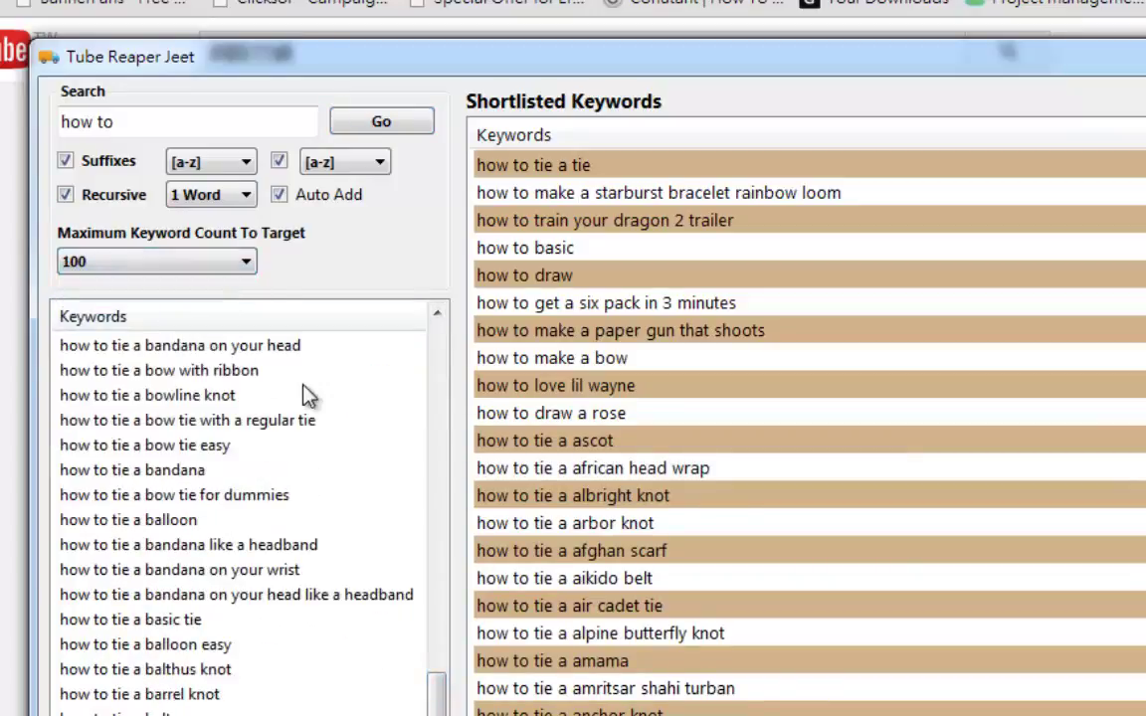
left_click(390, 121)
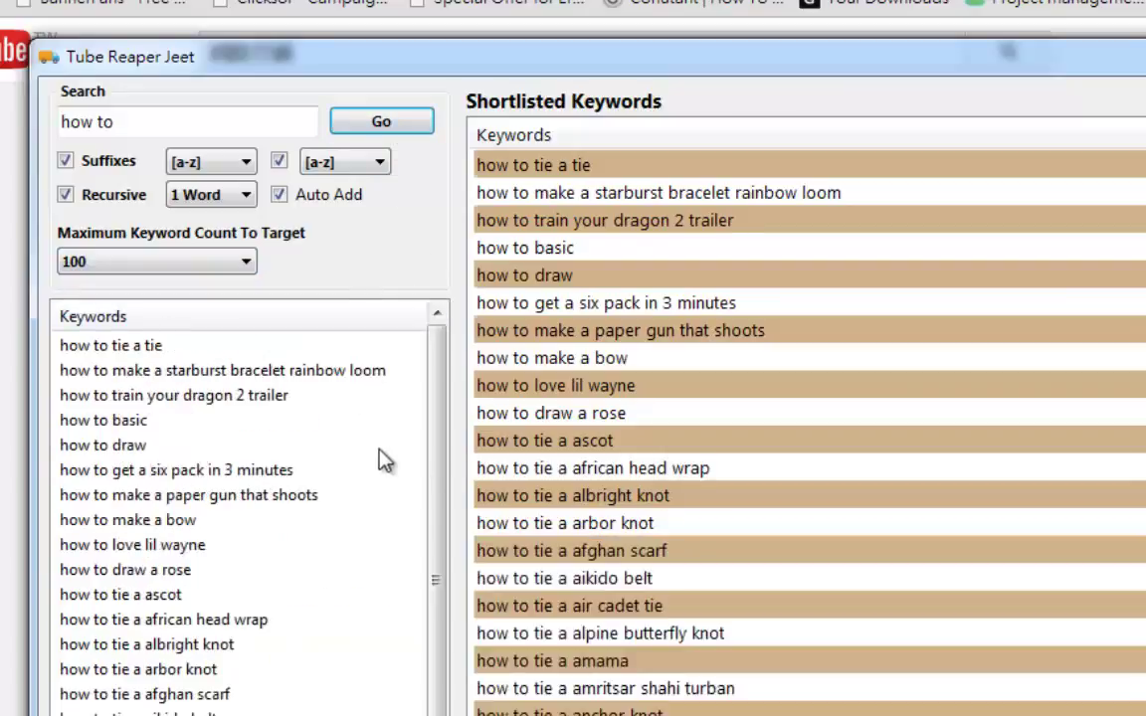
left_click_drag(439, 350, 448, 690)
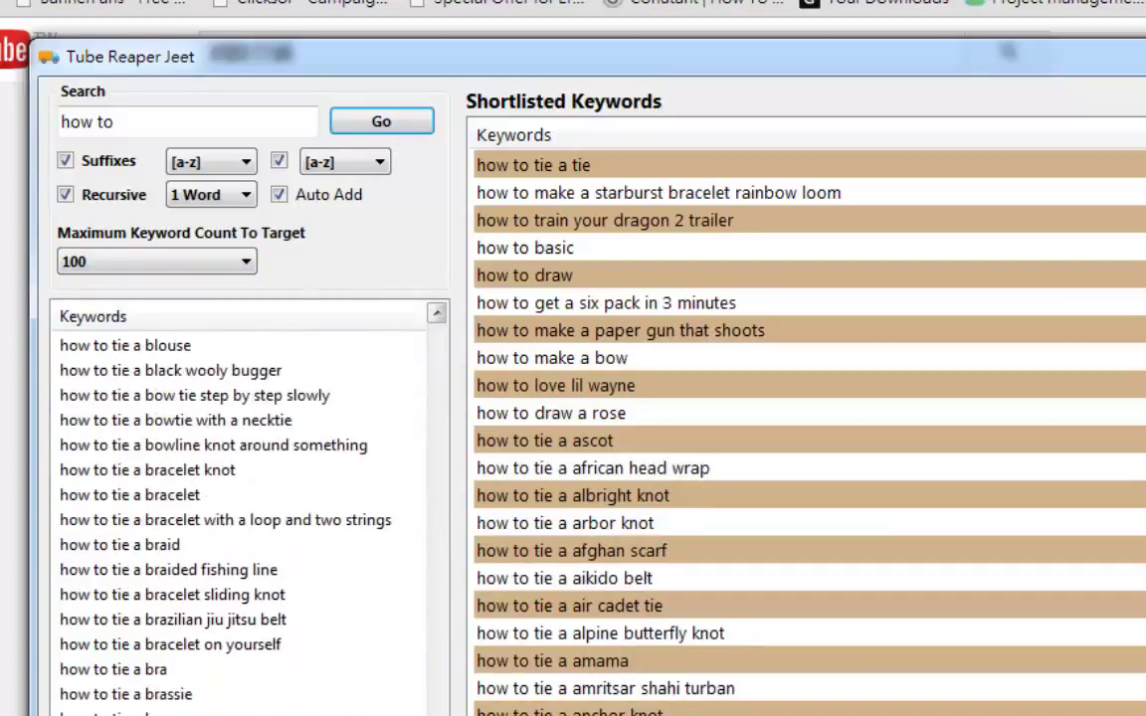
left_click(239, 597)
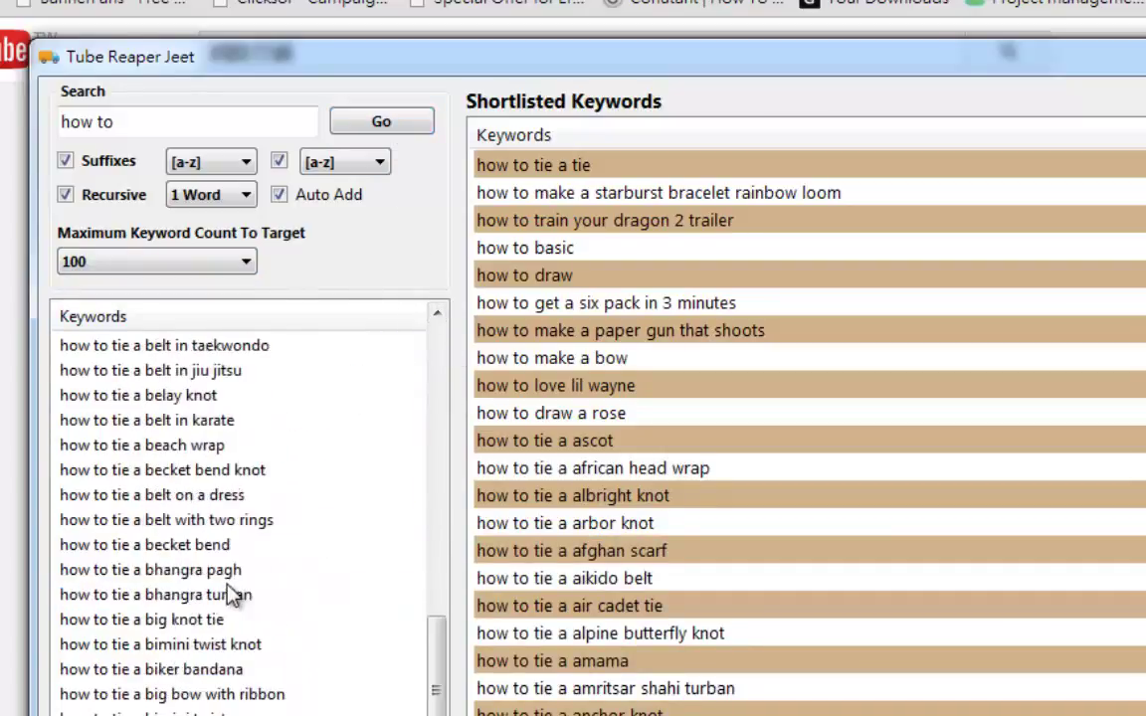
left_click(677, 471)
scroll(681, 478, "down", 15)
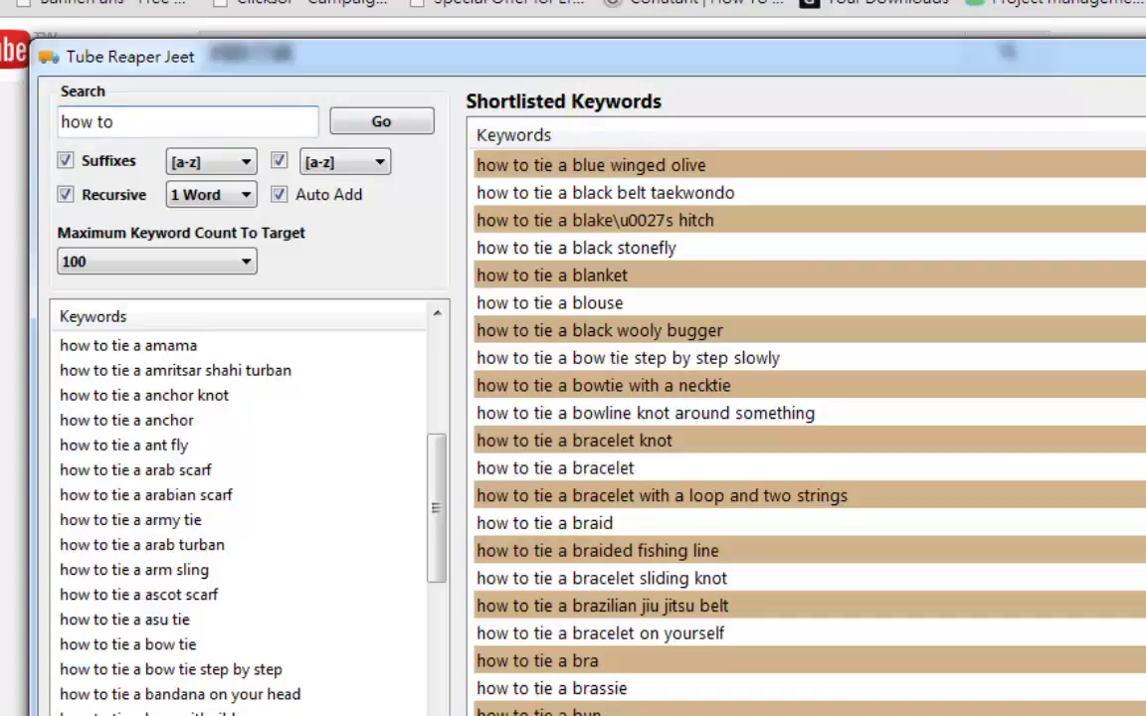
Close Tube Reaper Jeet, open Tube Inspector Jeet from the loader to view its keyword analysis window, and close it again
key("alt+F4")
left_click(808, 575)
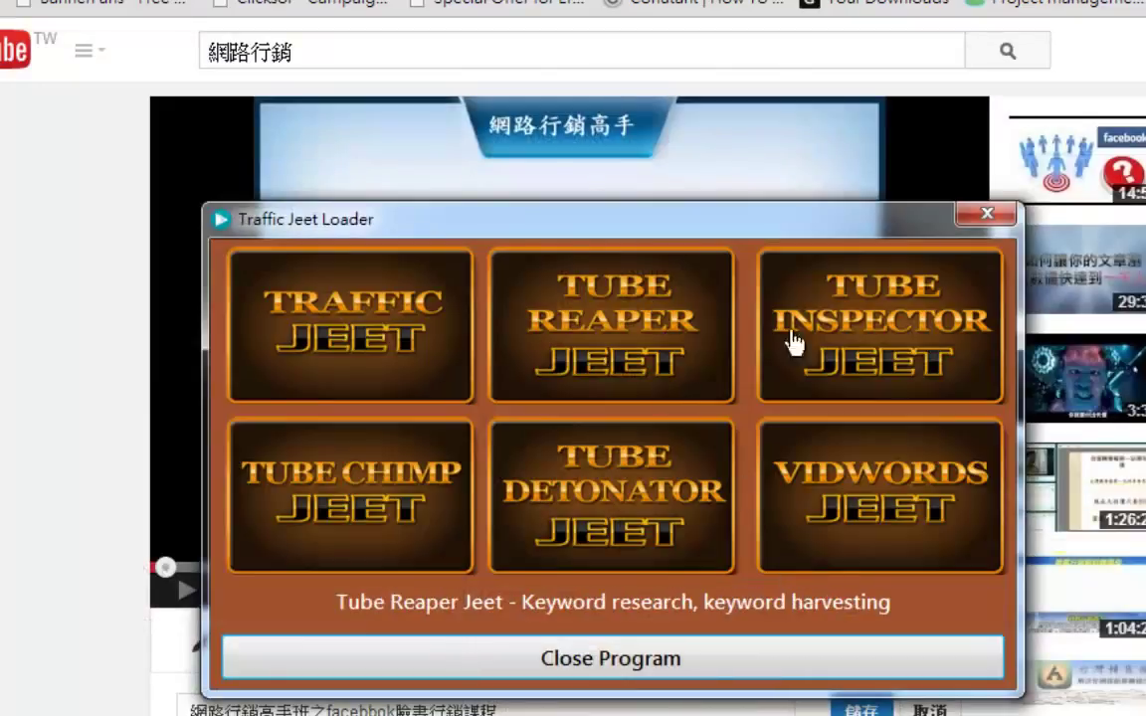
left_click(853, 346)
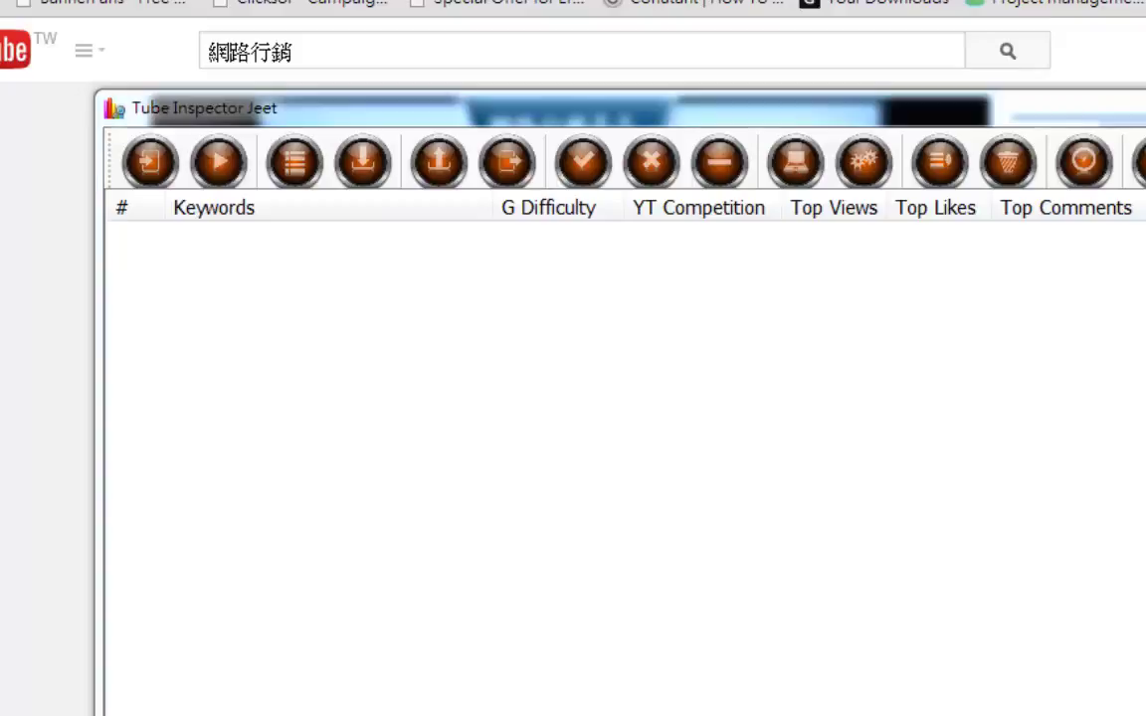
left_click(150, 162)
left_click(814, 578)
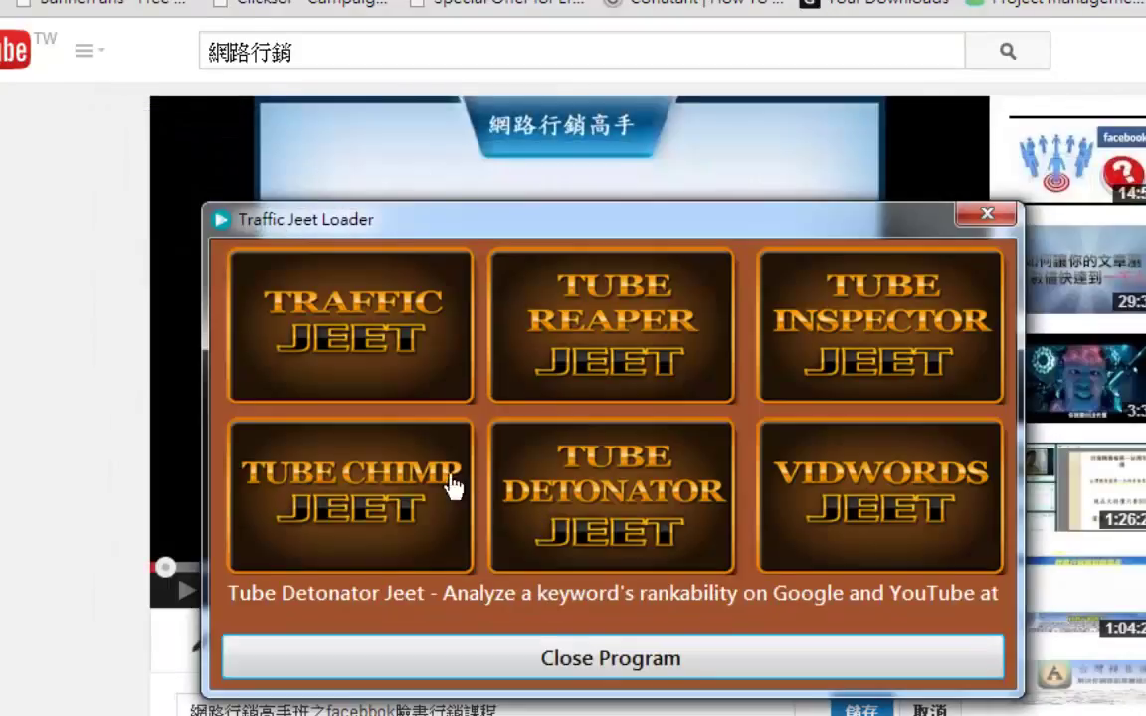
Open Tube Chimp Jeet from the loader and search for the keyword 行銷 with the result limit at 100
left_click(375, 504)
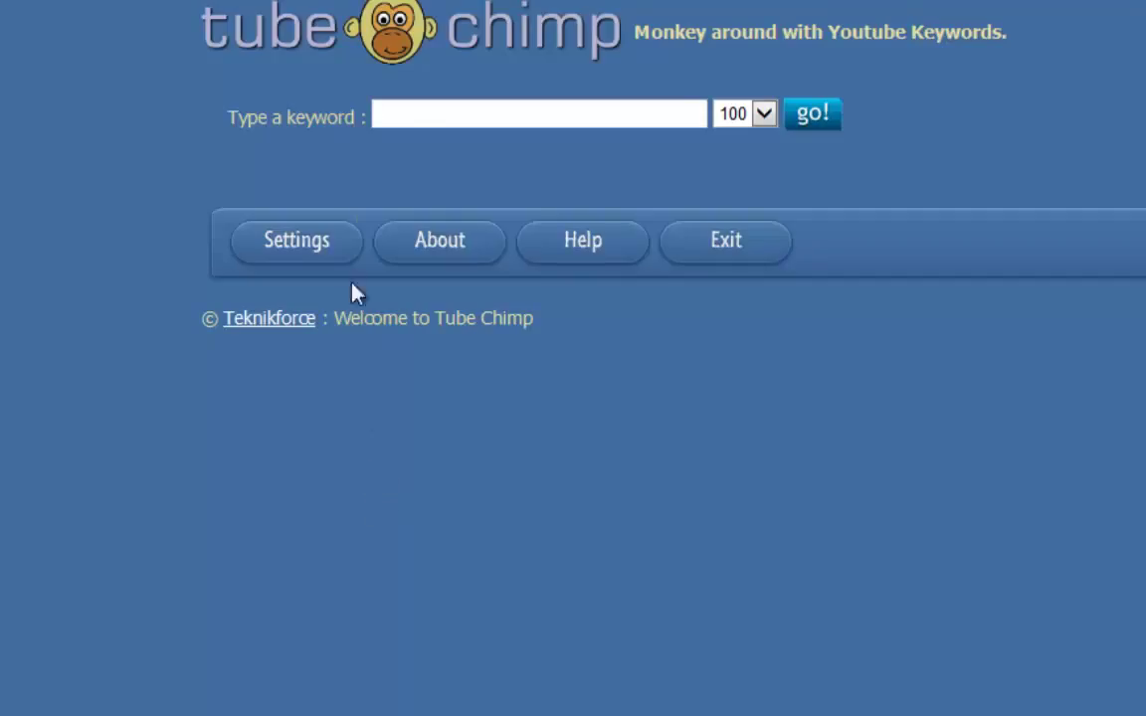
left_click(444, 116)
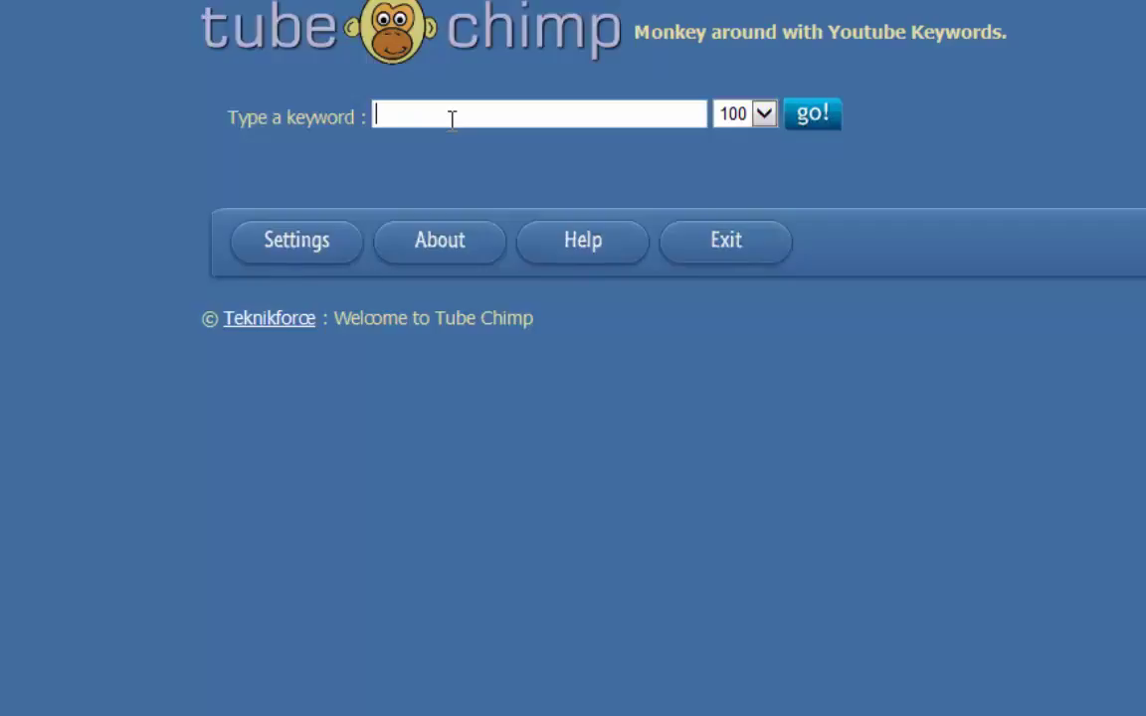
type("行銷")
key("Return")
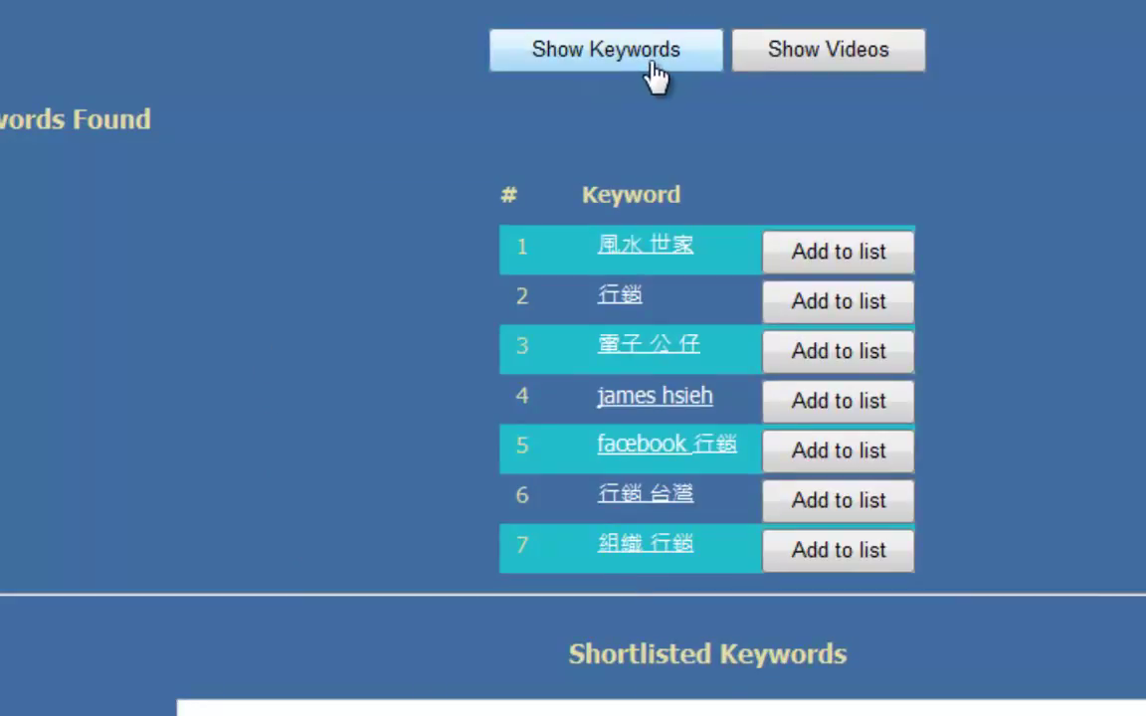
Show the videos found for 行銷 and examine their titles, views and likes
left_click(859, 72)
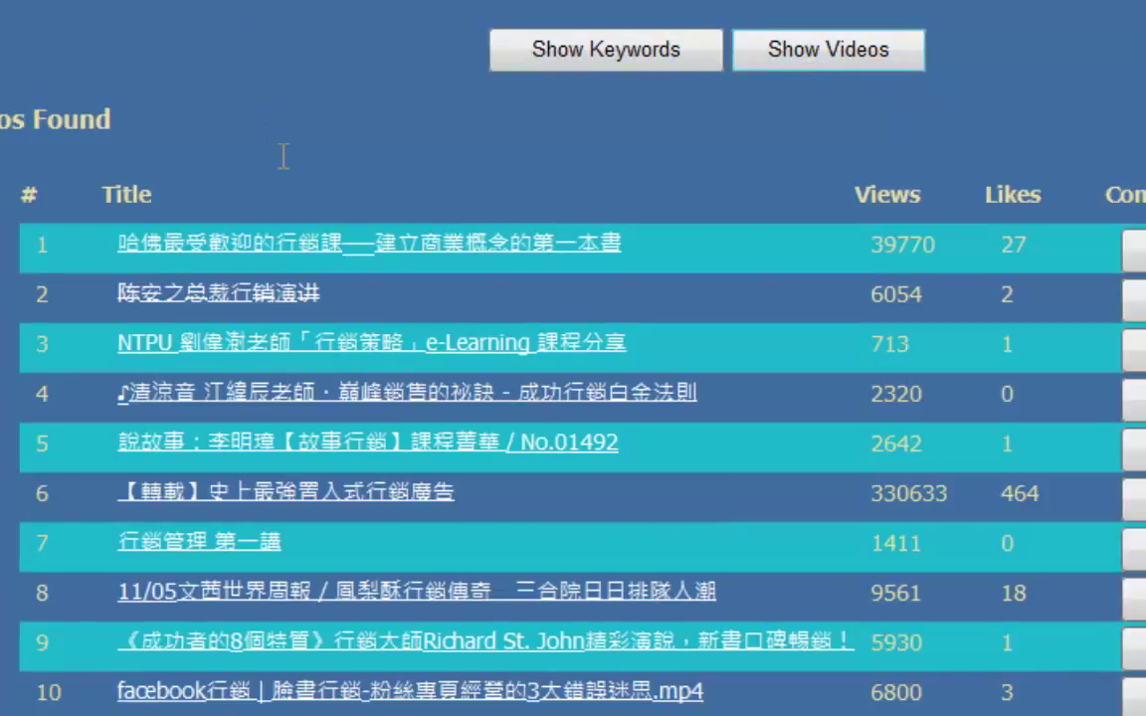
scroll(291, 177, "down", 2)
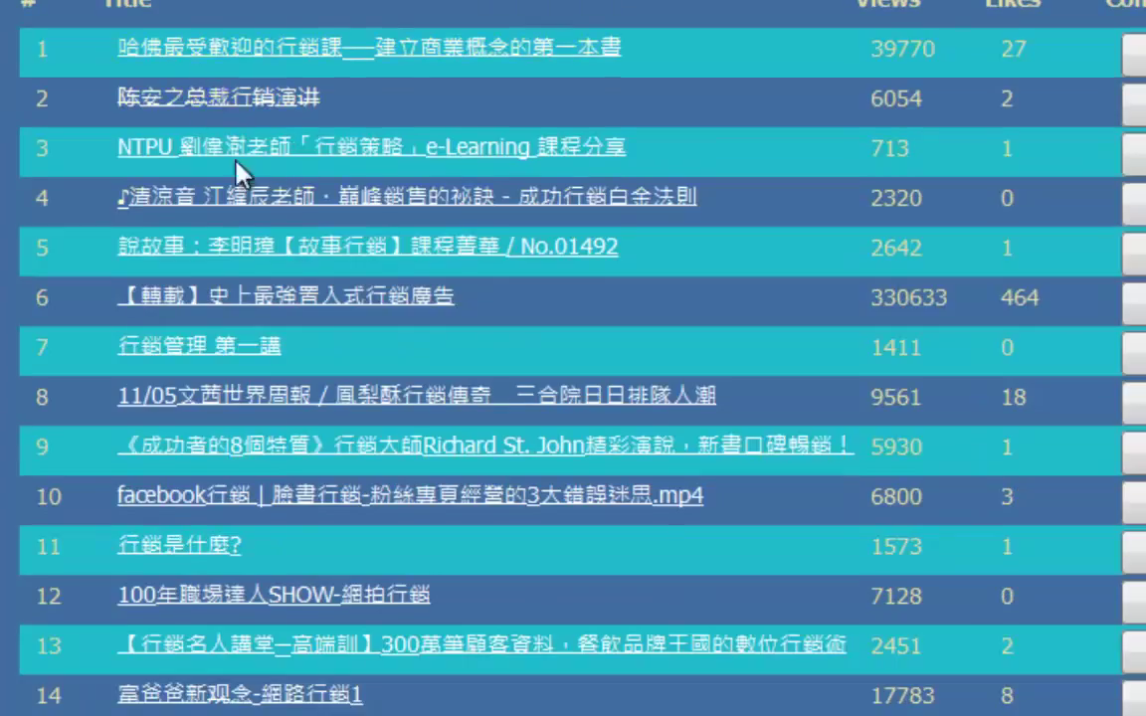
scroll(328, 298, "up", 2)
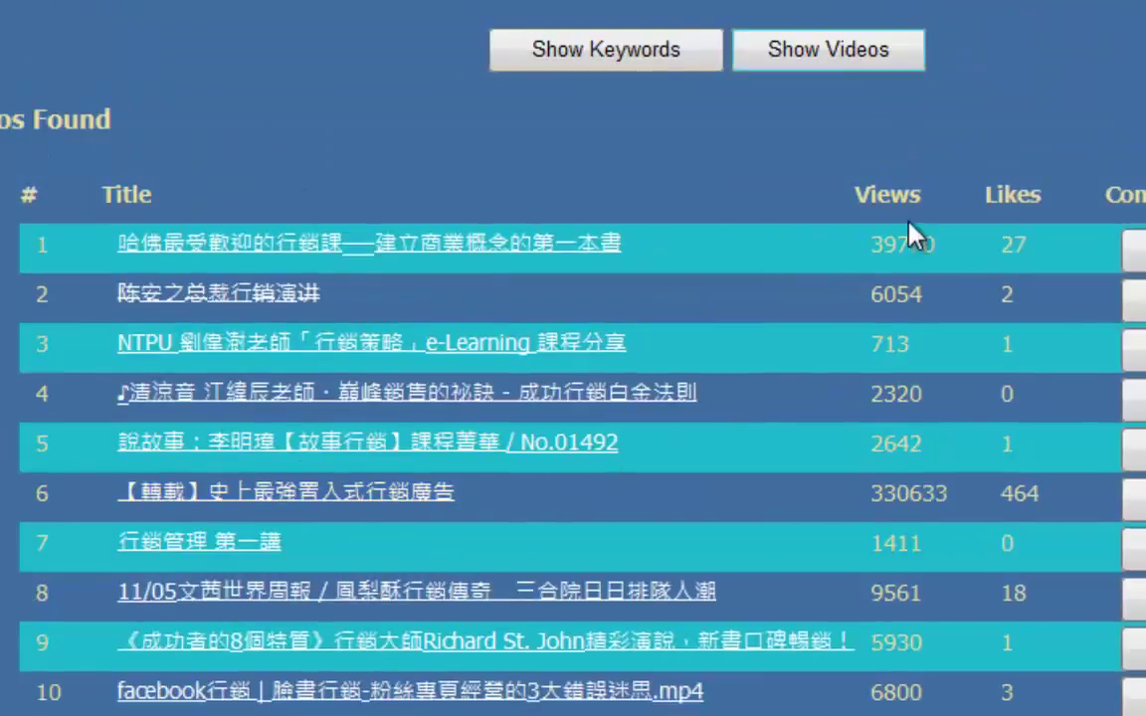
Compare the view and like counts down the 行銷 video list, and follow the keyword extracted from the first video
left_click_drag(871, 251, 955, 251)
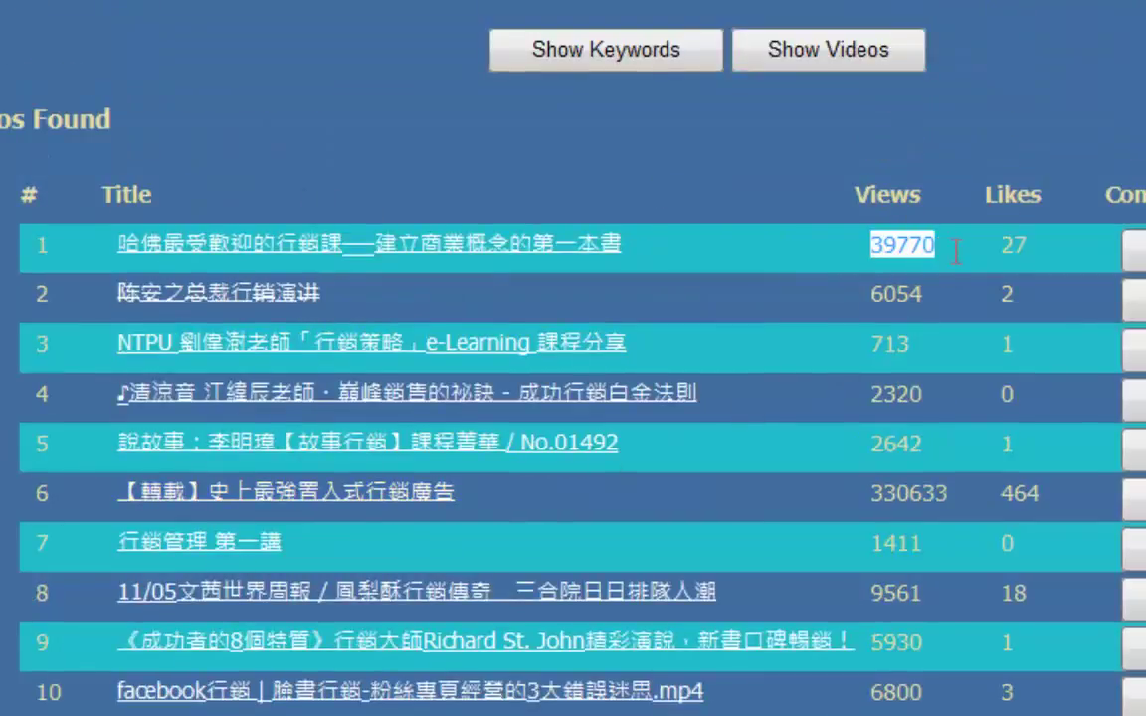
left_click(995, 244)
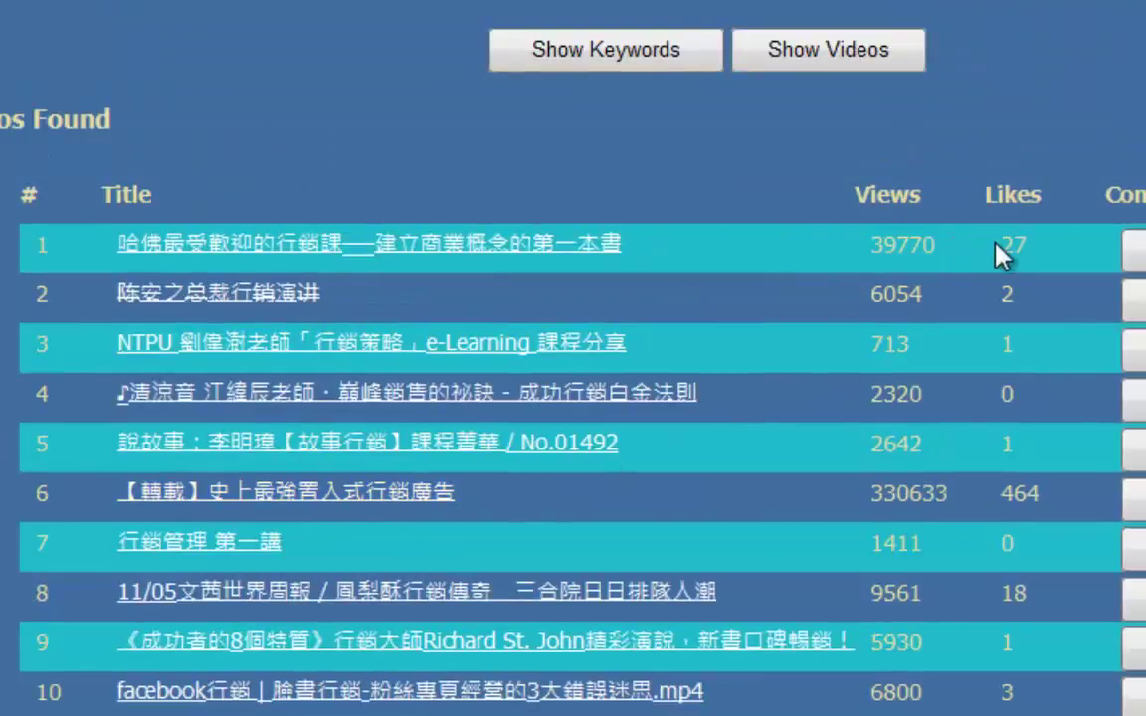
left_click(876, 244)
scroll(887, 314, "down", 2)
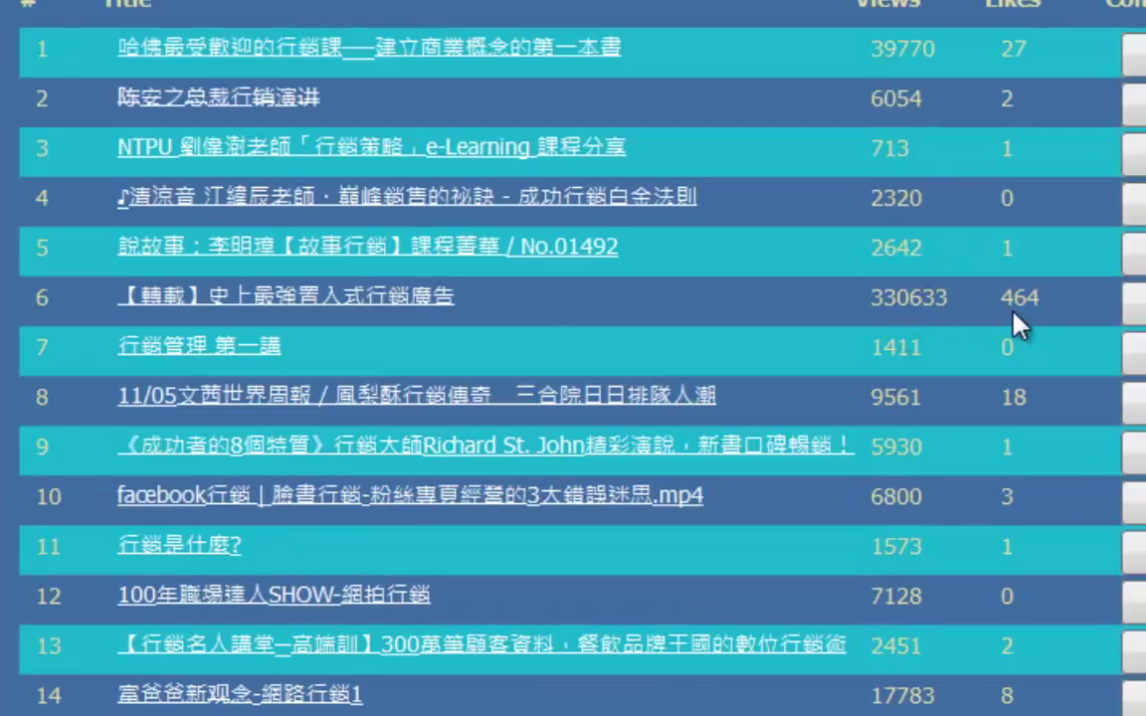
scroll(76, 438, "down", 20)
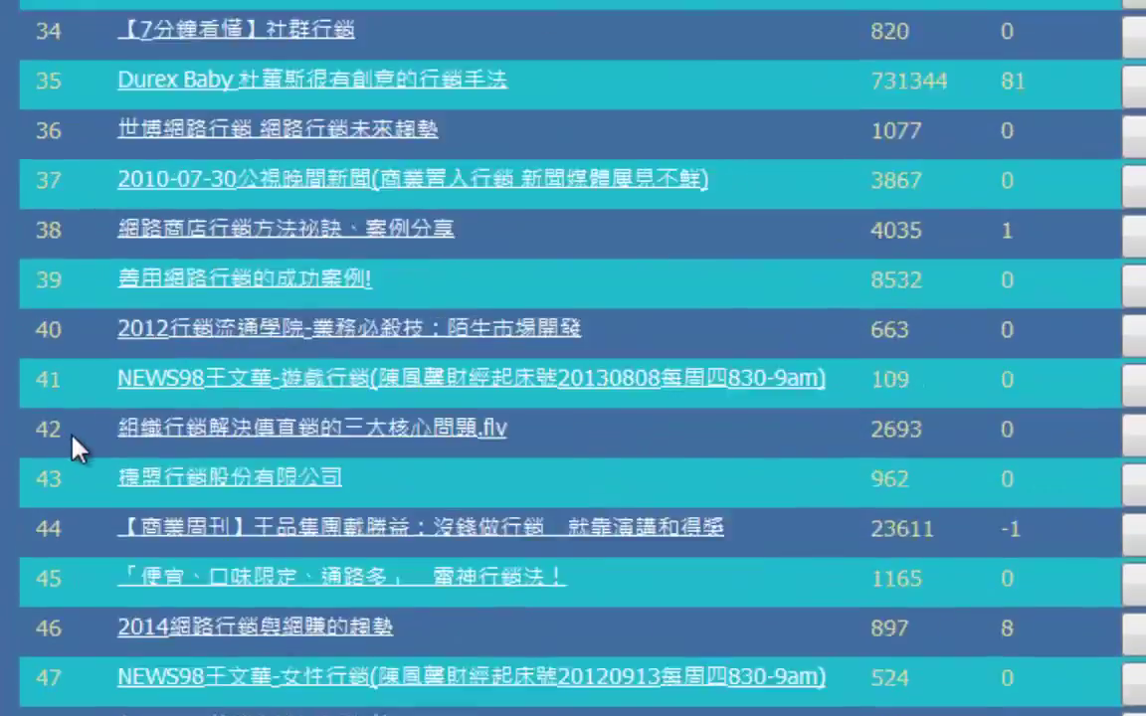
scroll(81, 436, "up", 20)
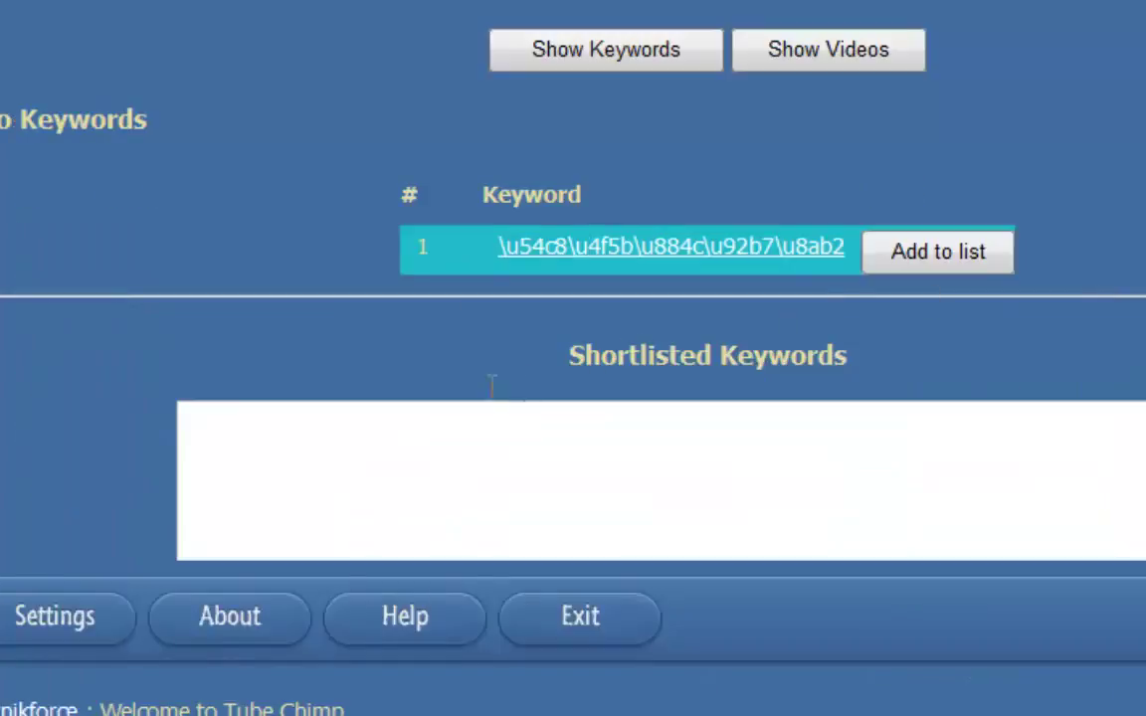
left_click(534, 257)
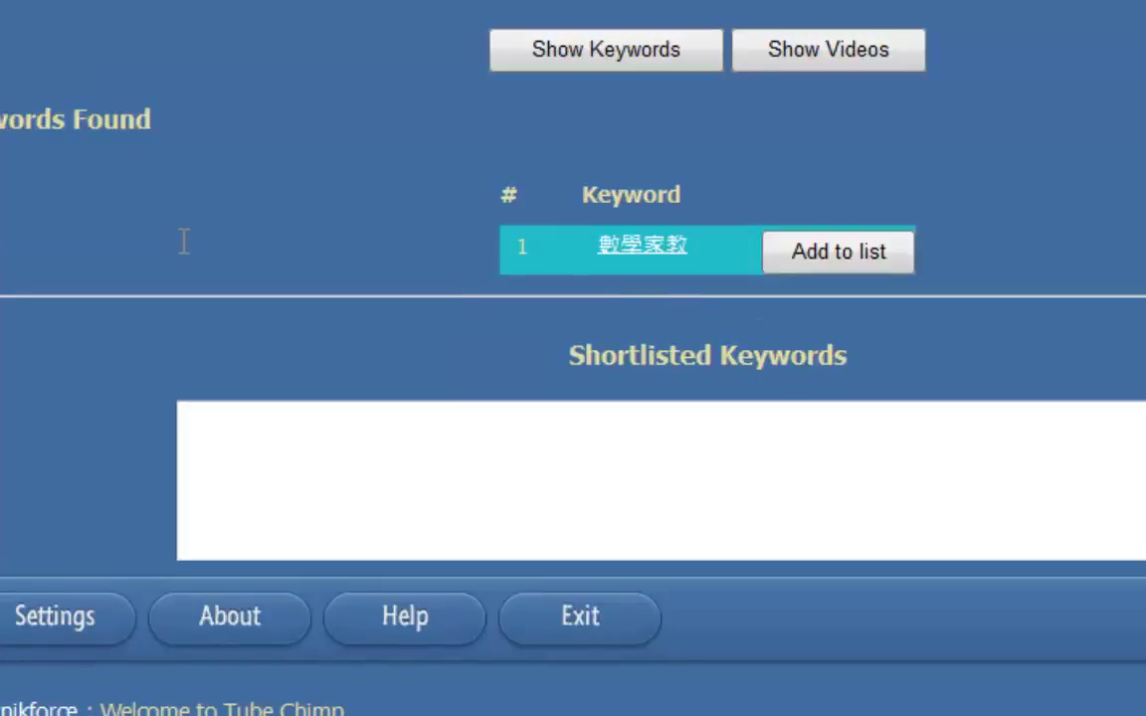
Show the videos for the keyword 數學家教 and look through the whole list with its views and likes
left_click(654, 257)
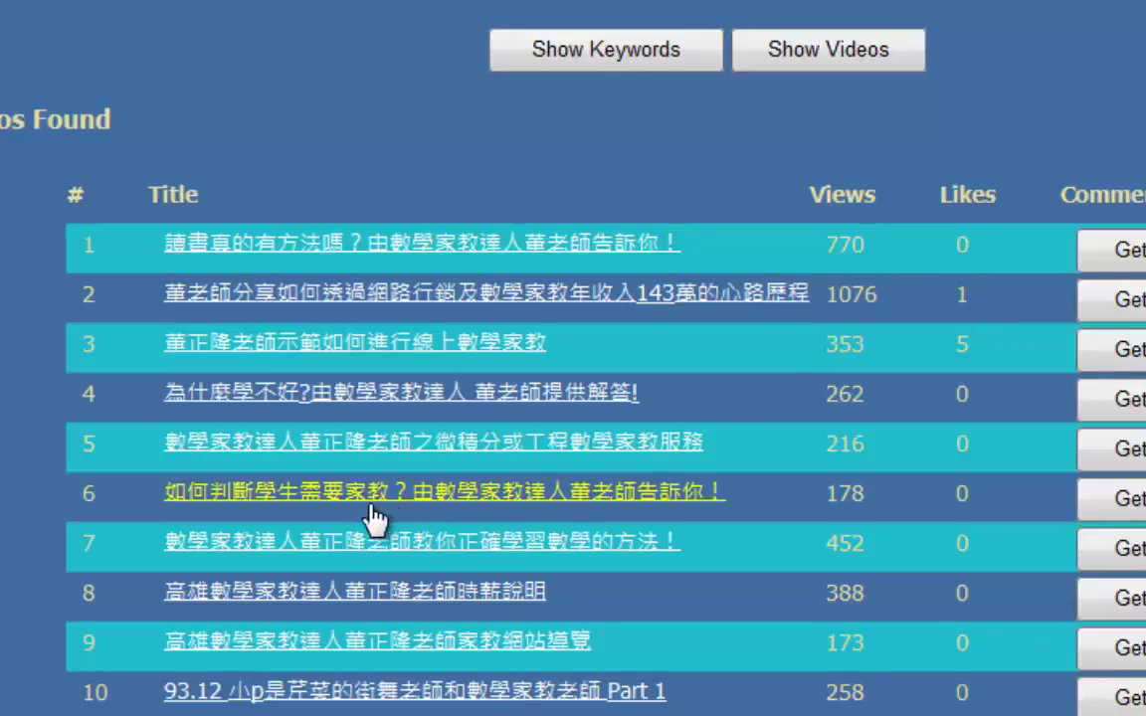
scroll(726, 651, "down", 4)
scroll(726, 651, "down", 18)
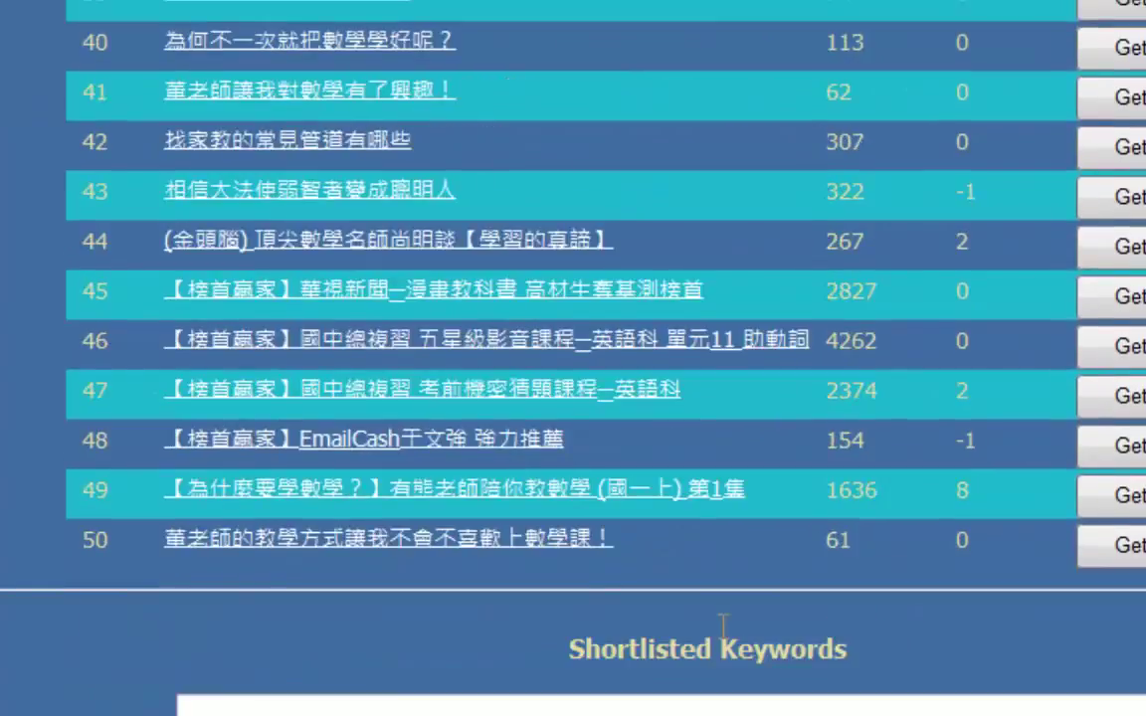
scroll(222, 461, "up", 18)
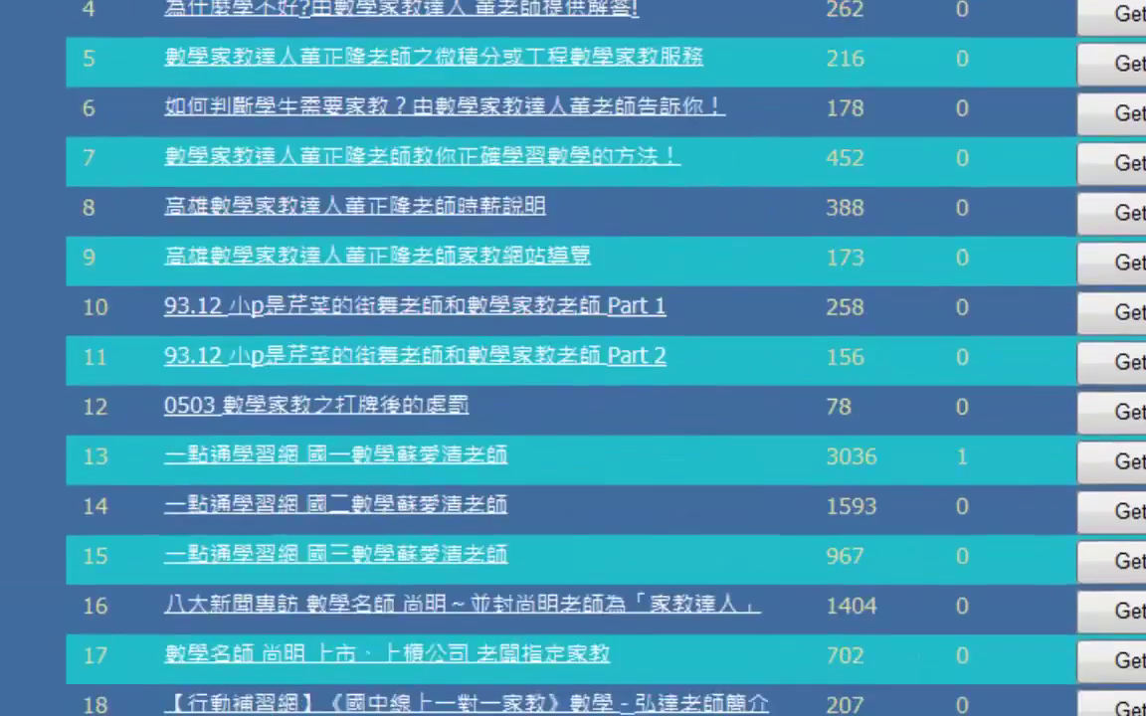
scroll(159, 306, "up", 4)
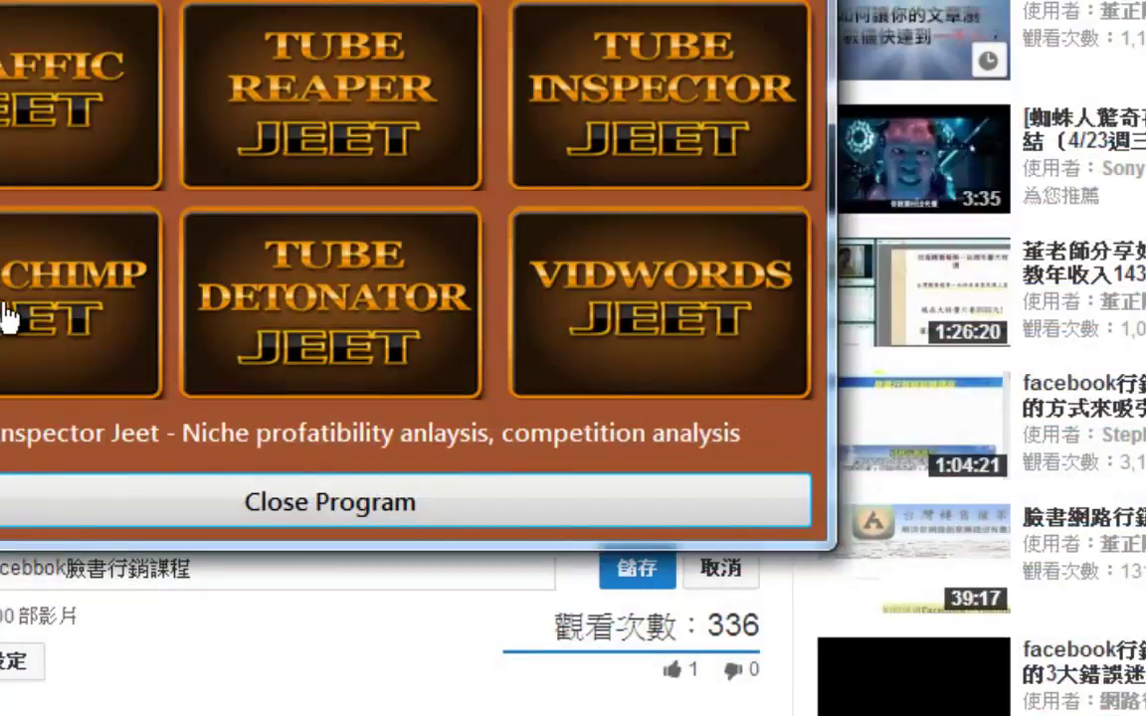
Open Tube Detonator Jeet from the loader and search for the keyword 行銷 with English and USA selected
left_click(318, 316)
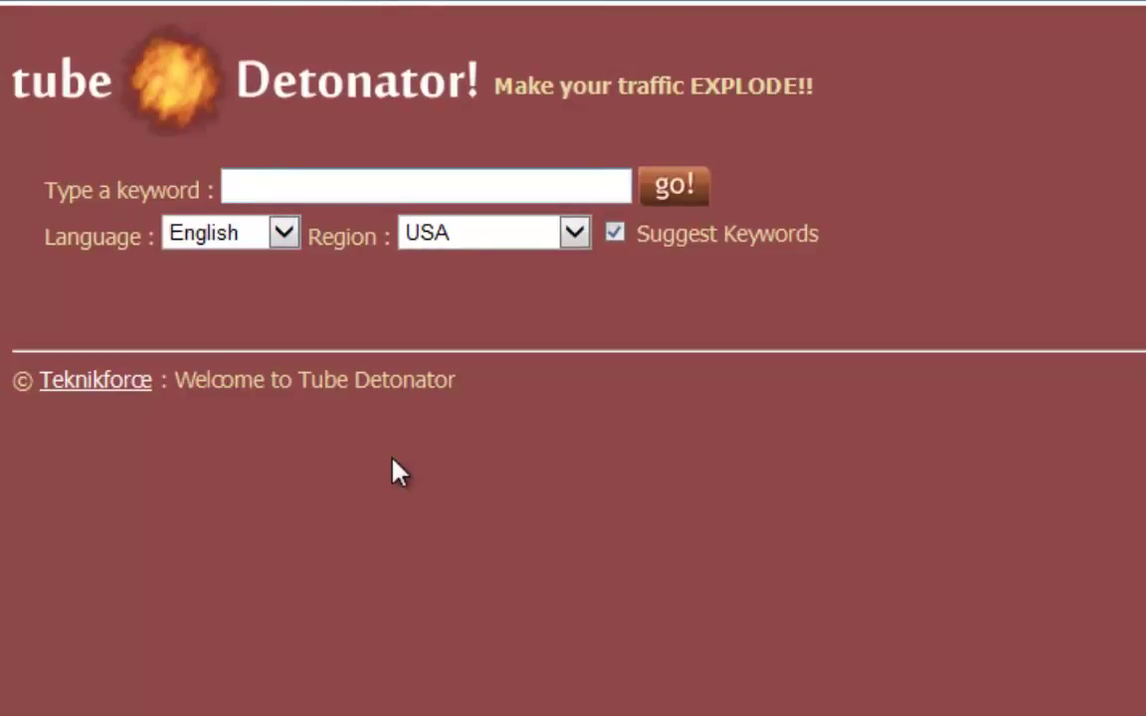
type("t")
type("行銷")
key("Return")
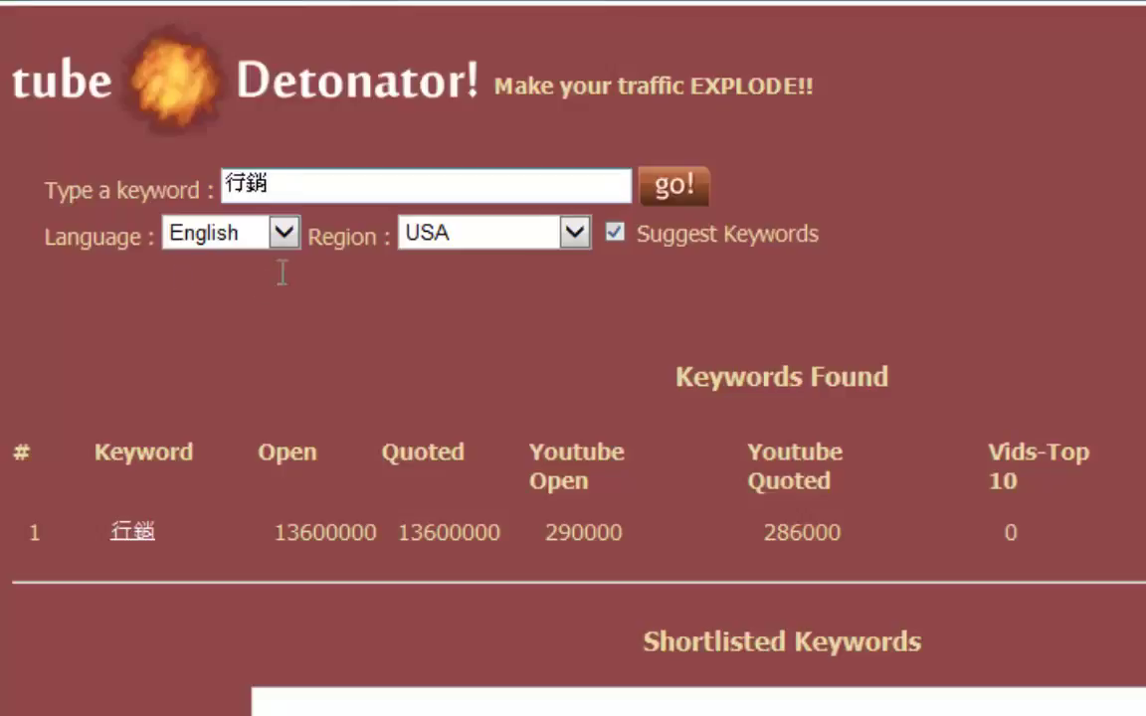
Review the available search languages and regions in Tube Detonator
left_click(274, 241)
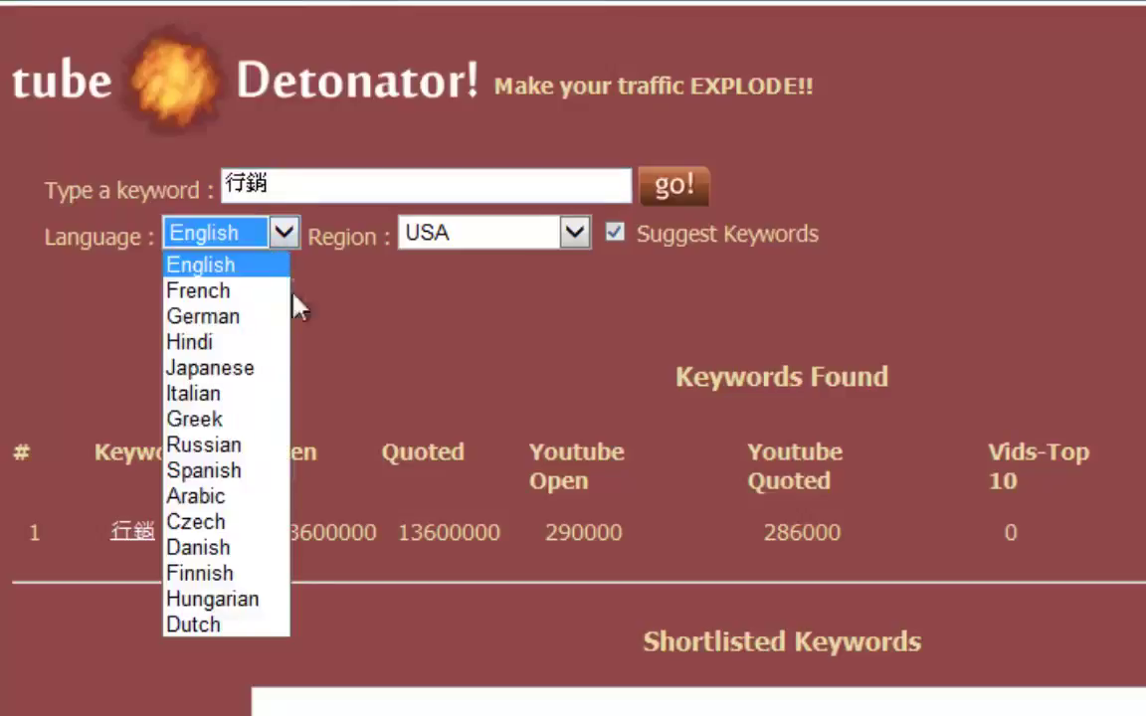
left_click(330, 181)
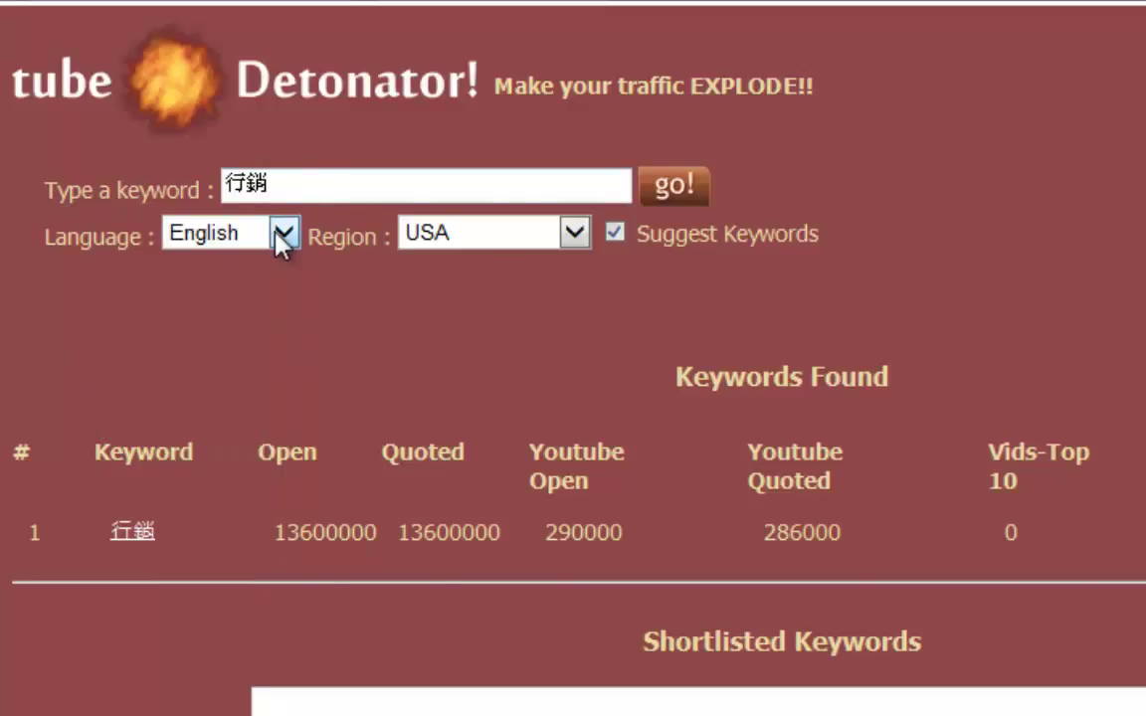
left_click(575, 233)
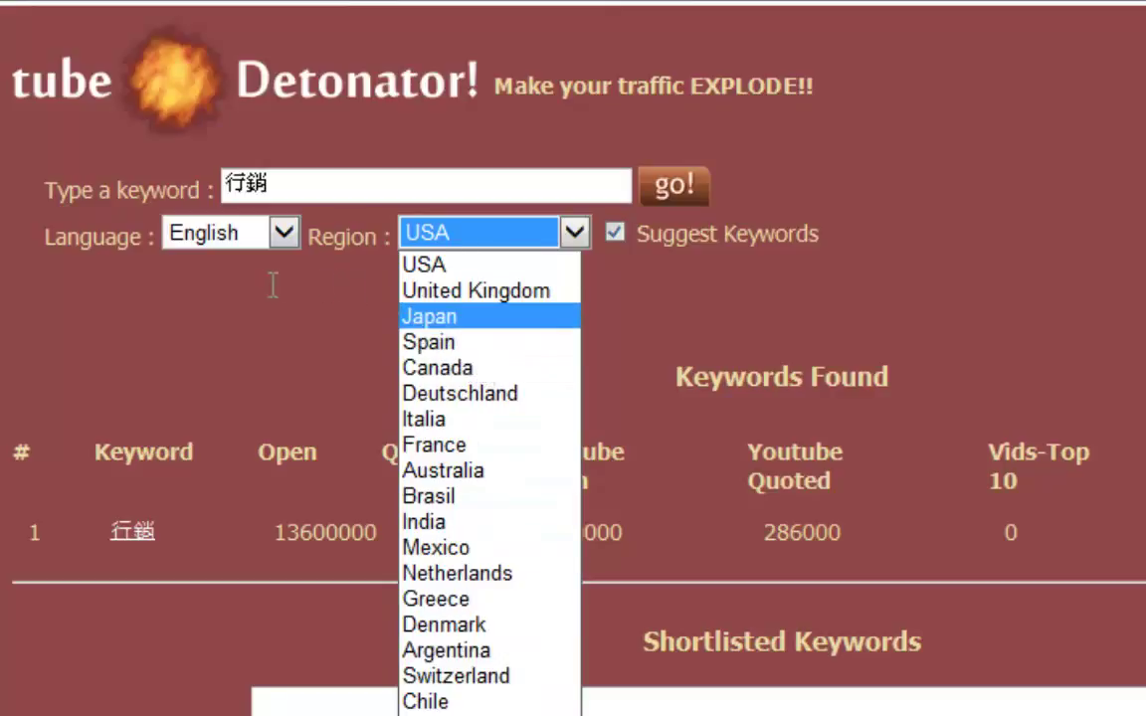
left_click(248, 315)
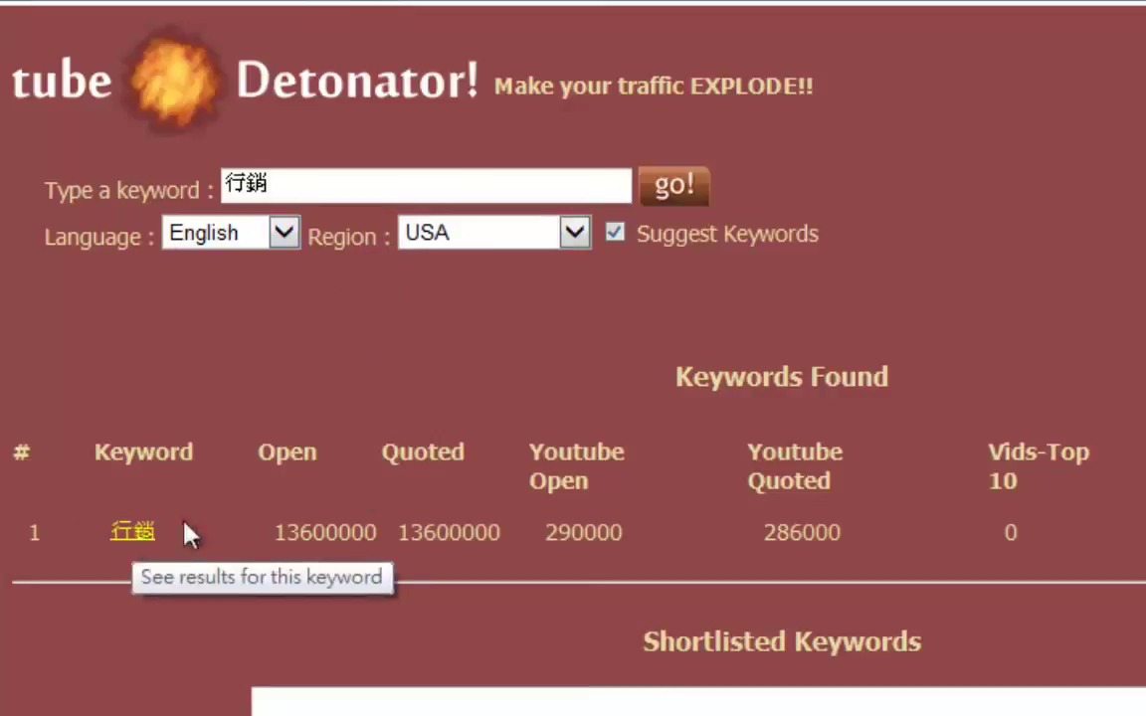
Examine the open, YouTube open and YouTube quoted figures for 行銷, and reload the results for that keyword
left_click_drag(373, 537, 377, 534)
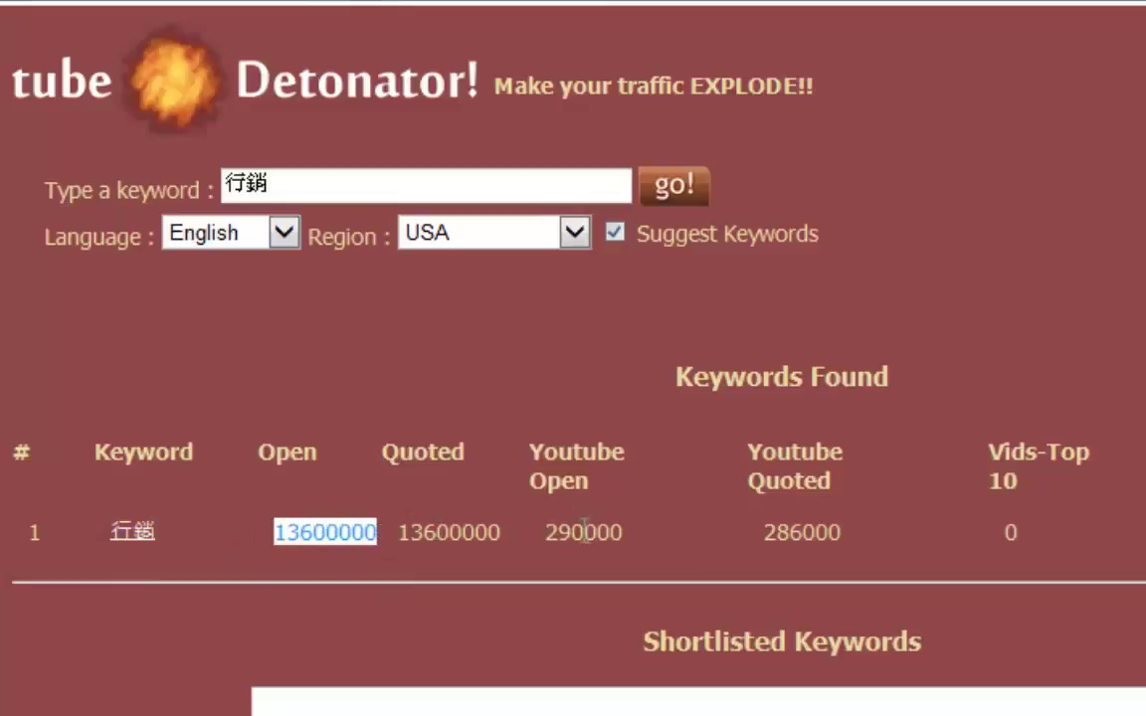
left_click_drag(544, 534, 629, 544)
left_click_drag(760, 540, 895, 545)
left_click(931, 547)
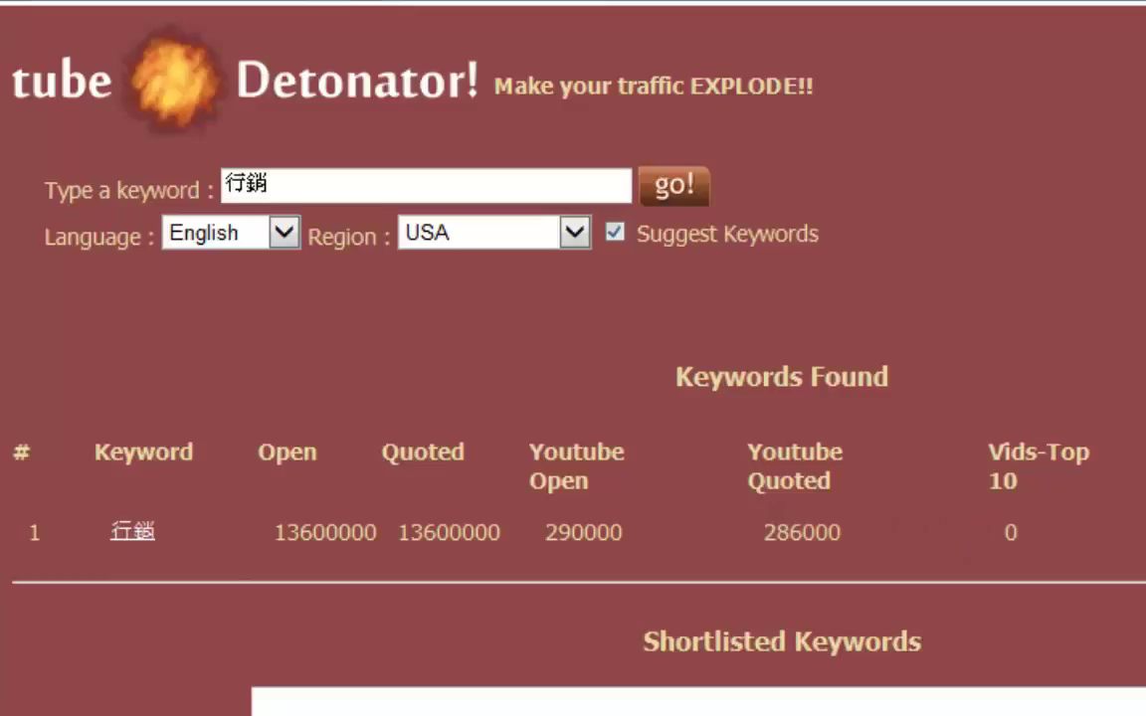
left_click(133, 534)
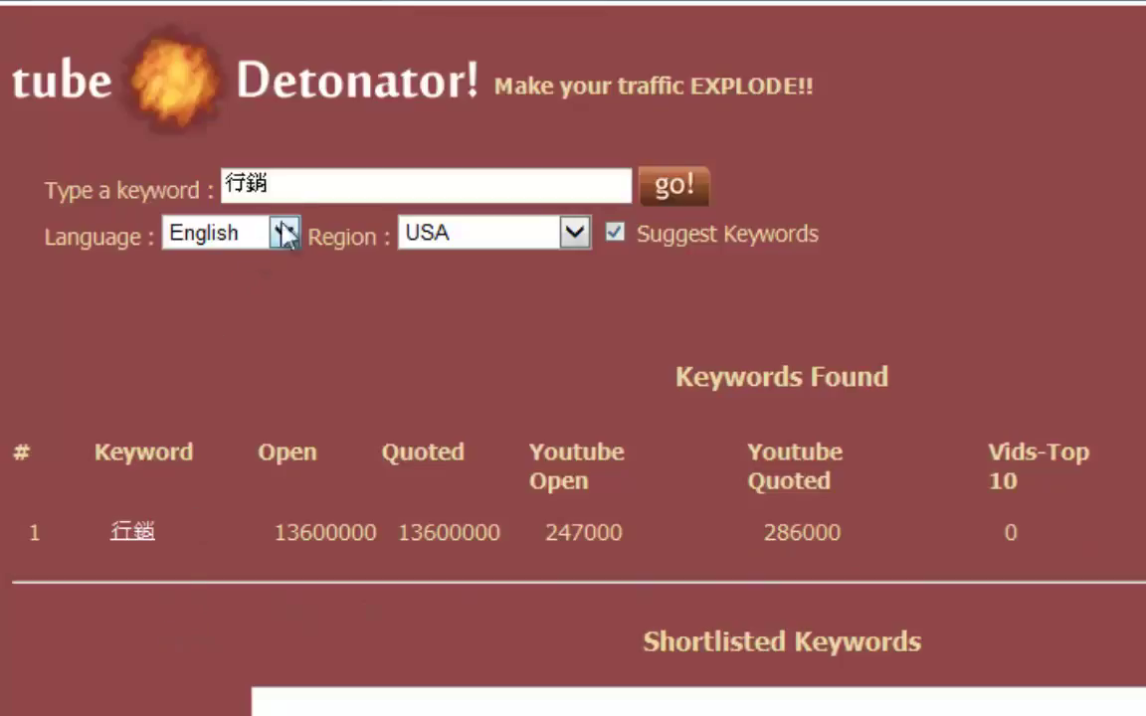
Replace the search keyword with "resell rights" and run the search with keyword suggestions enabled
left_click_drag(299, 182, 58, 281)
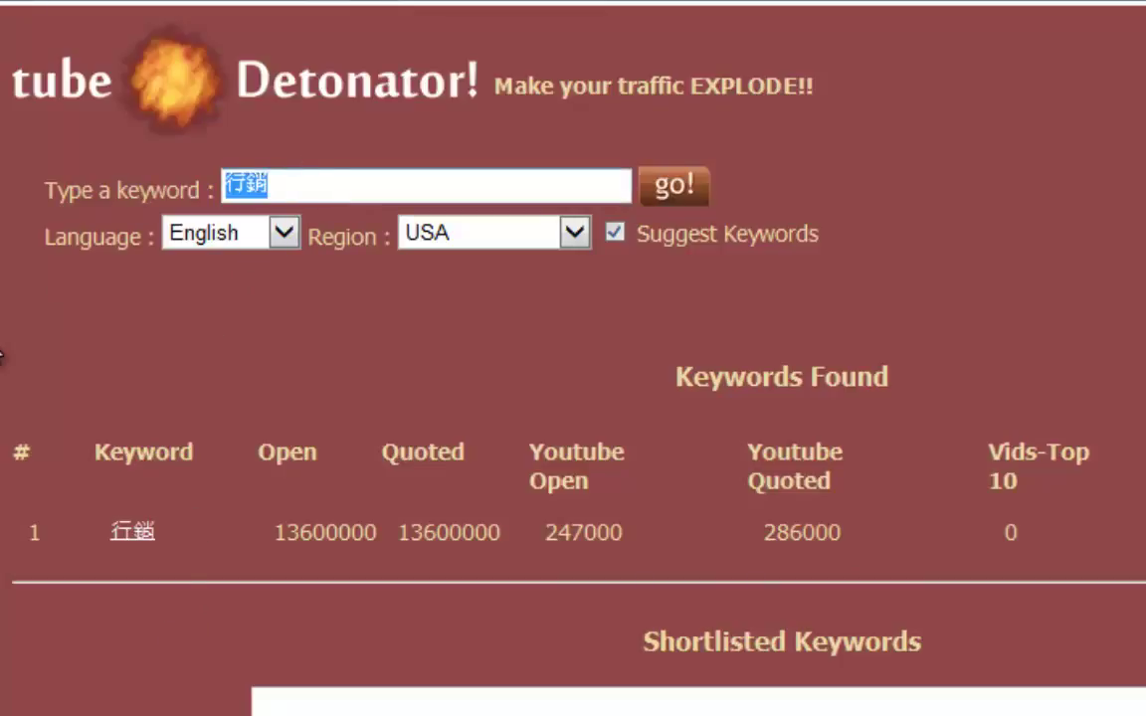
type("res")
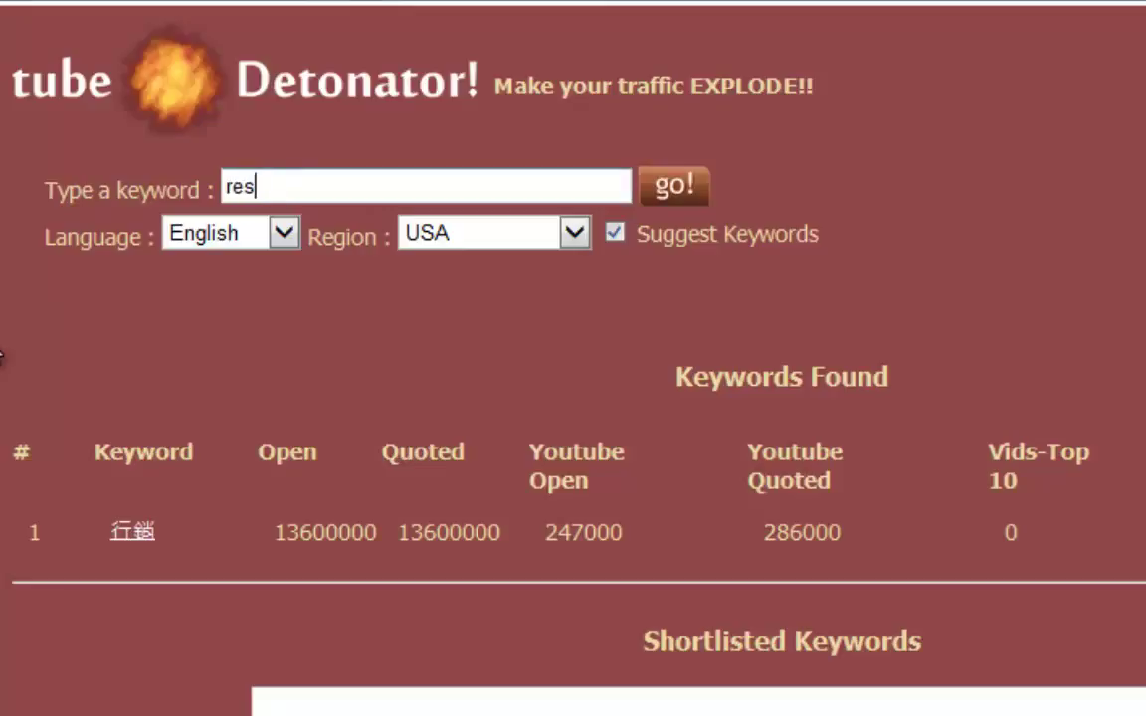
type("ell rights")
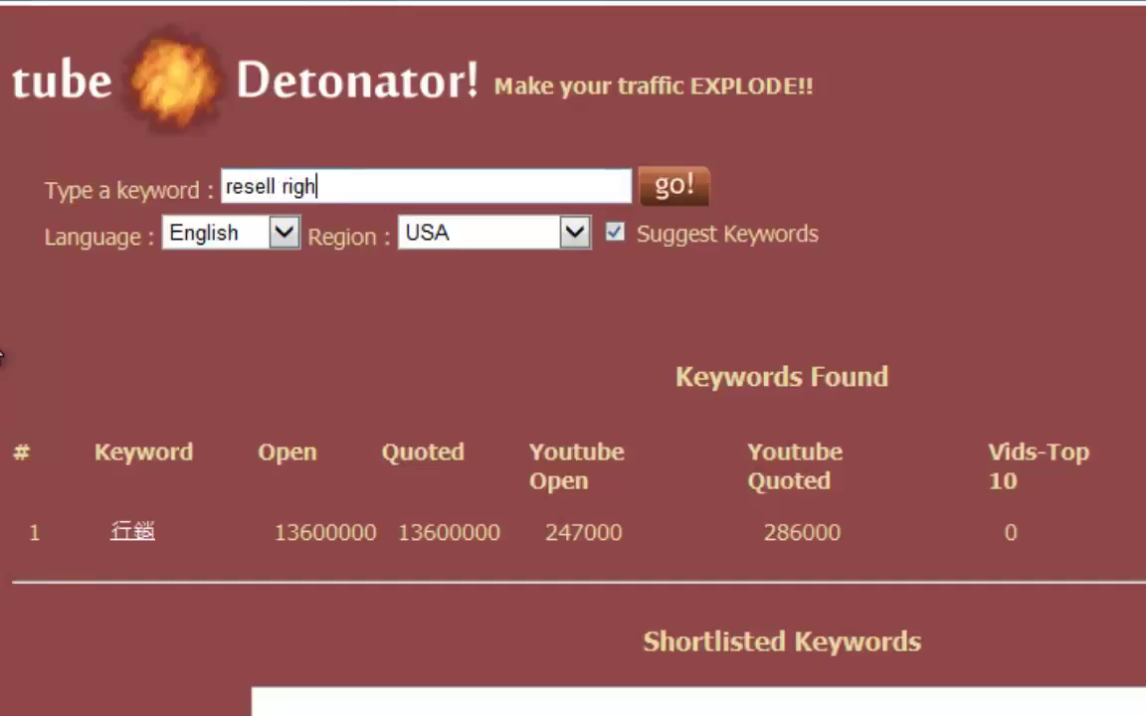
left_click(694, 189)
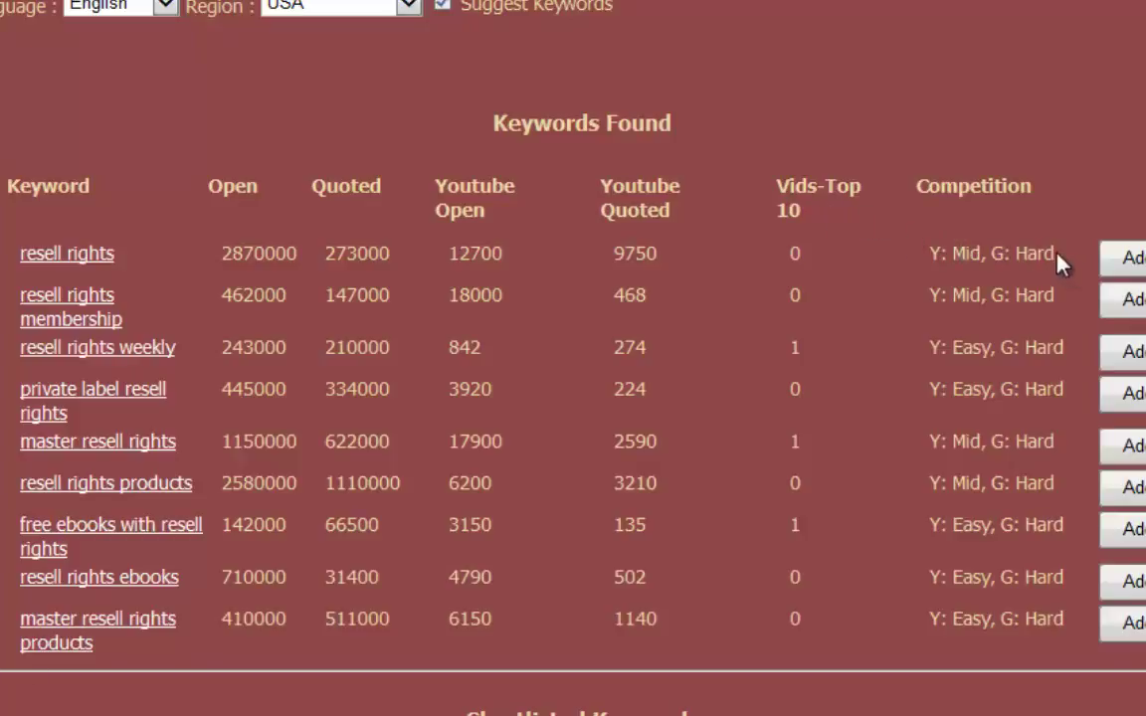
Examine the YouTube and Google competition ratings of the keyword "resell rights"
left_click_drag(934, 250, 924, 250)
double_click(963, 253)
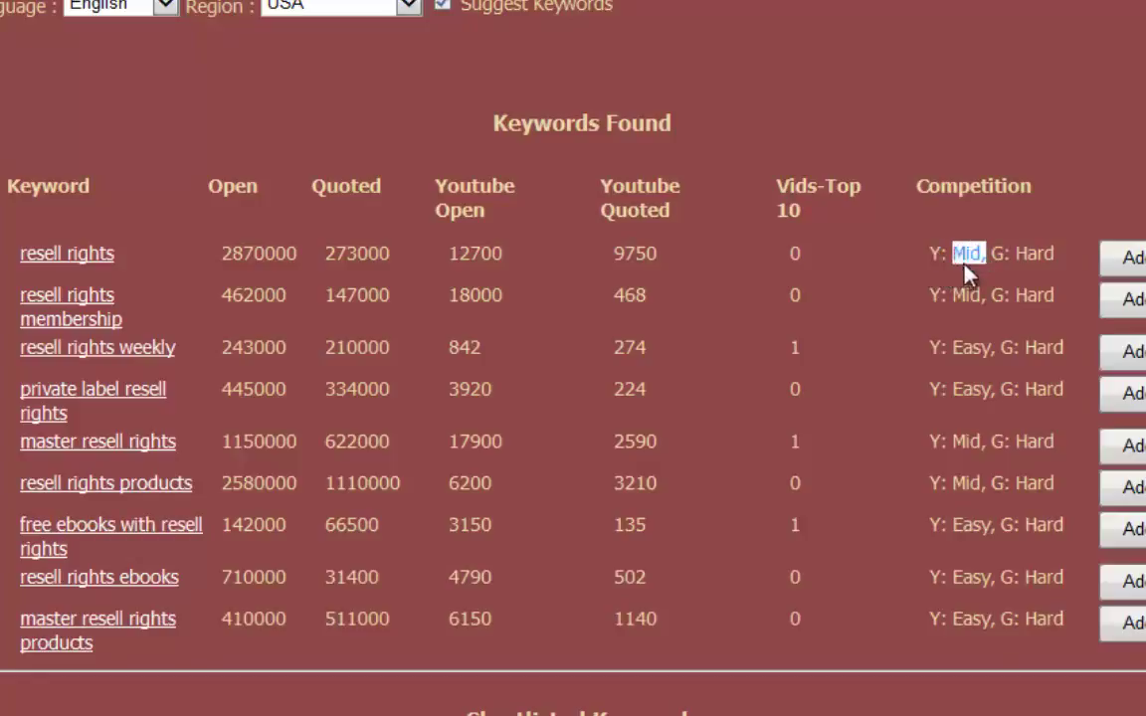
double_click(997, 254)
left_click(1054, 256)
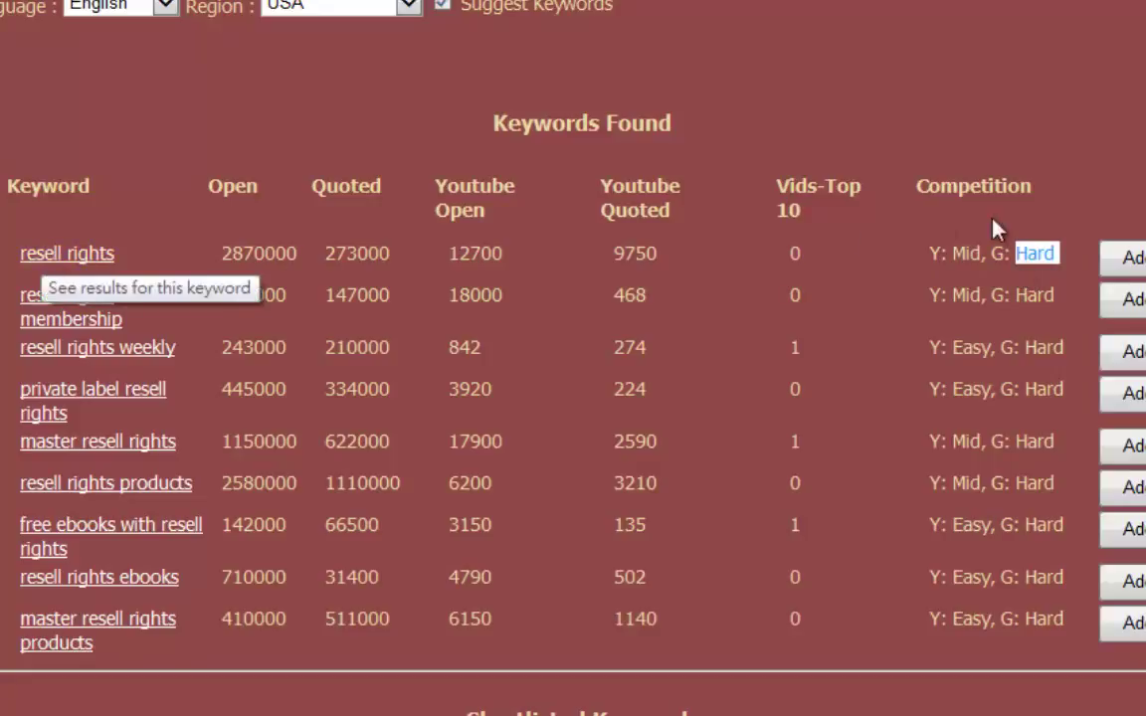
Examine the competition ratings, open and quoted figures, and YouTube open figure of the keyword "resell rights weekly"
left_click(941, 350)
left_click_drag(941, 350, 930, 348)
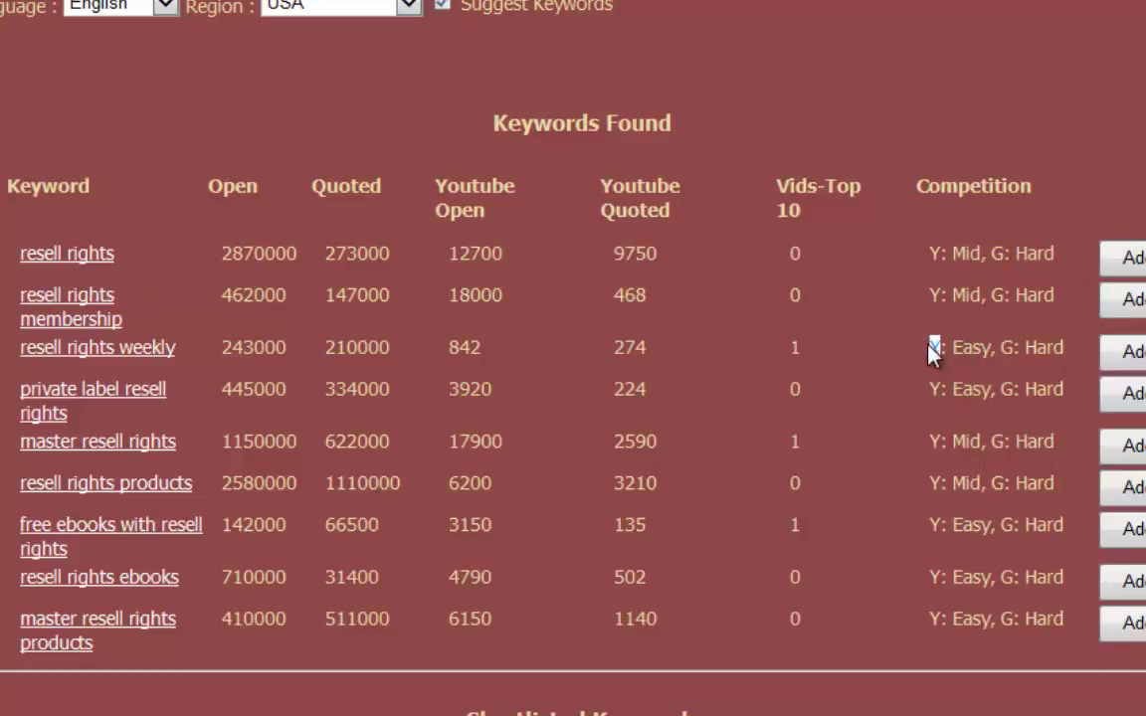
double_click(959, 347)
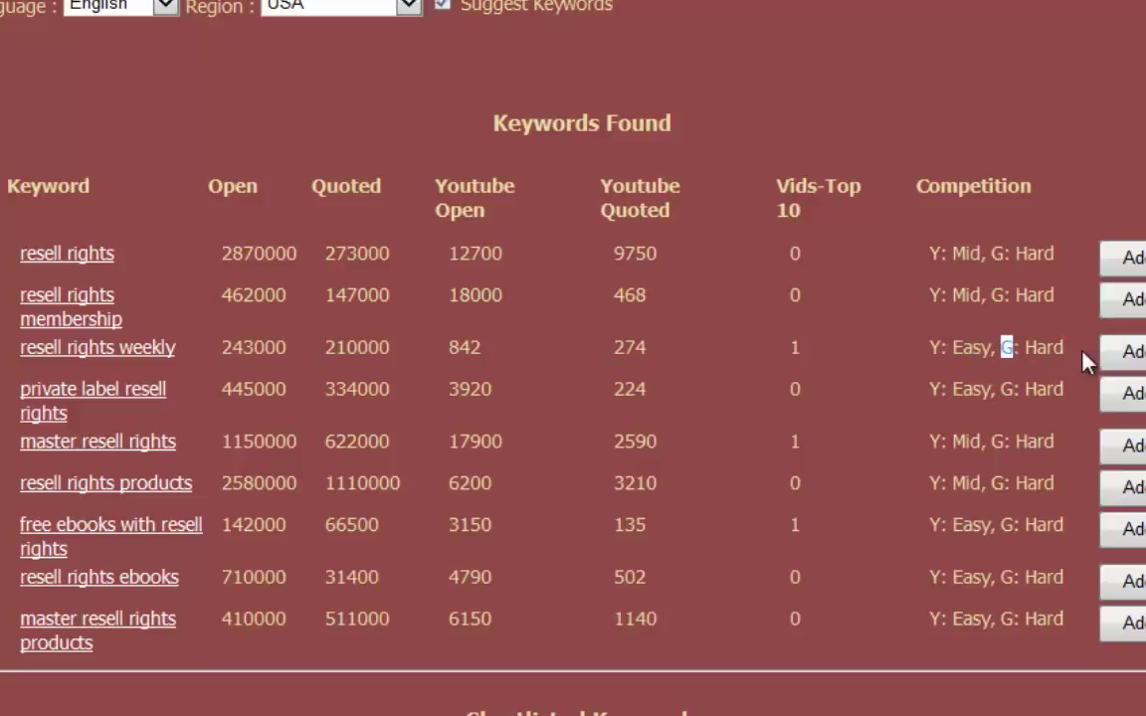
left_click_drag(1087, 358, 1029, 356)
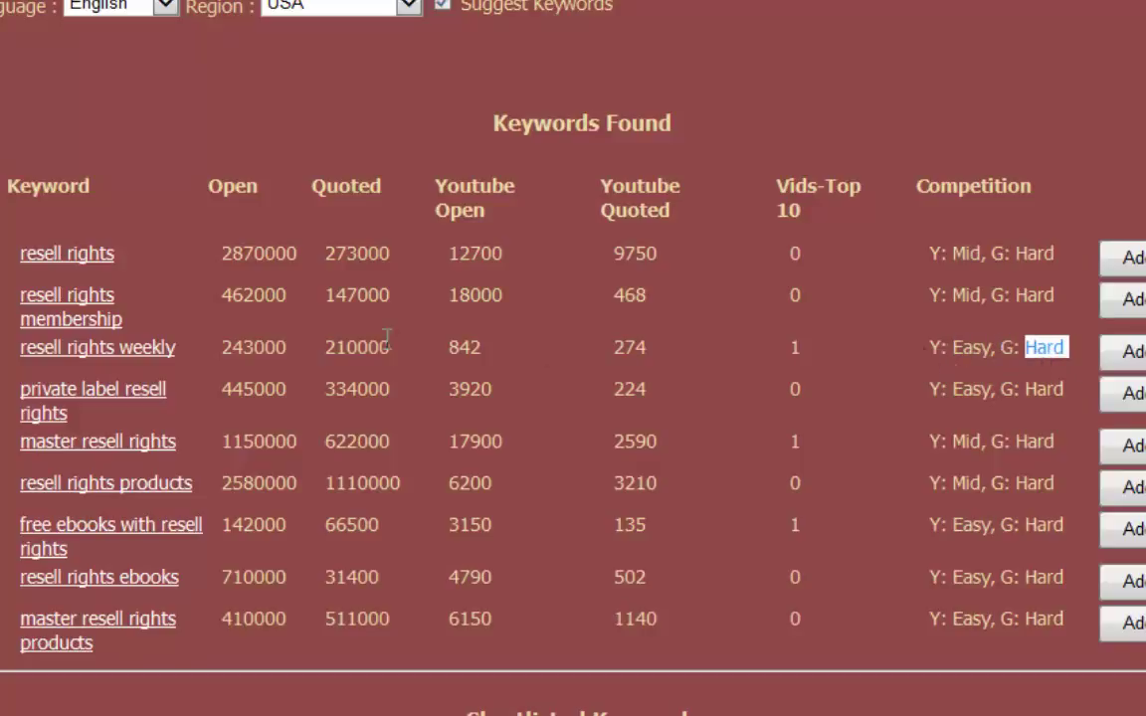
left_click_drag(299, 347, 243, 347)
left_click_drag(390, 348, 322, 350)
left_click(484, 350)
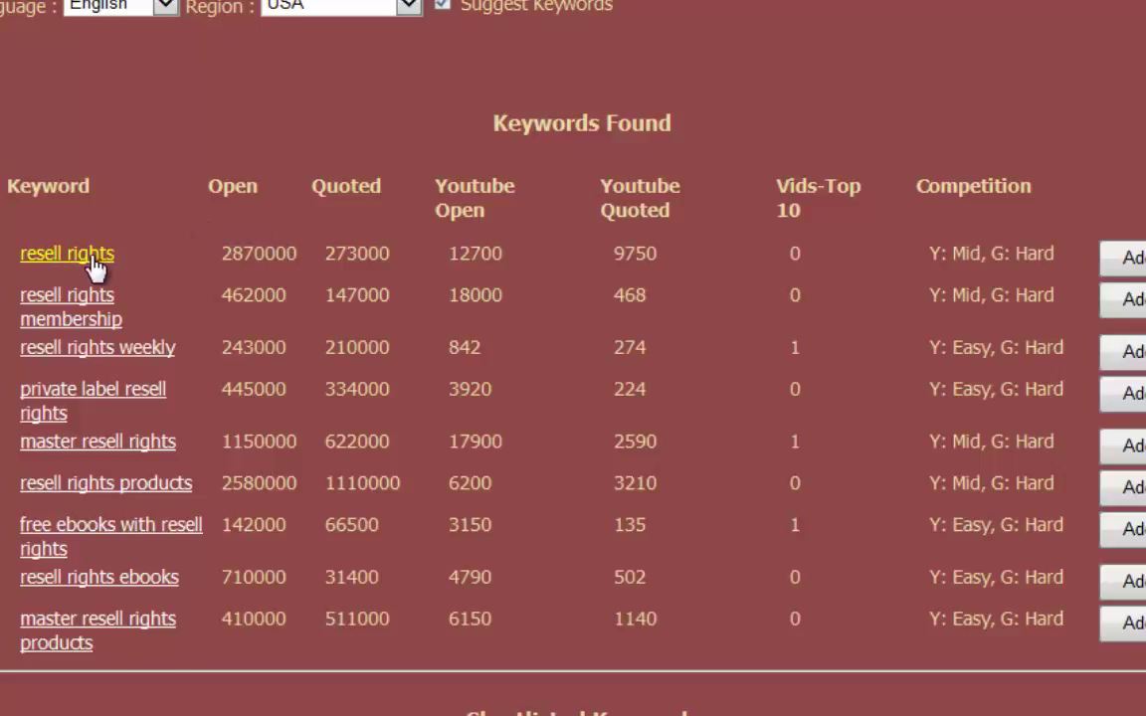
Compare the open, quoted, YouTube open and YouTube quoted figures of the keyword "resell rights"
left_click_drag(304, 257, 253, 257)
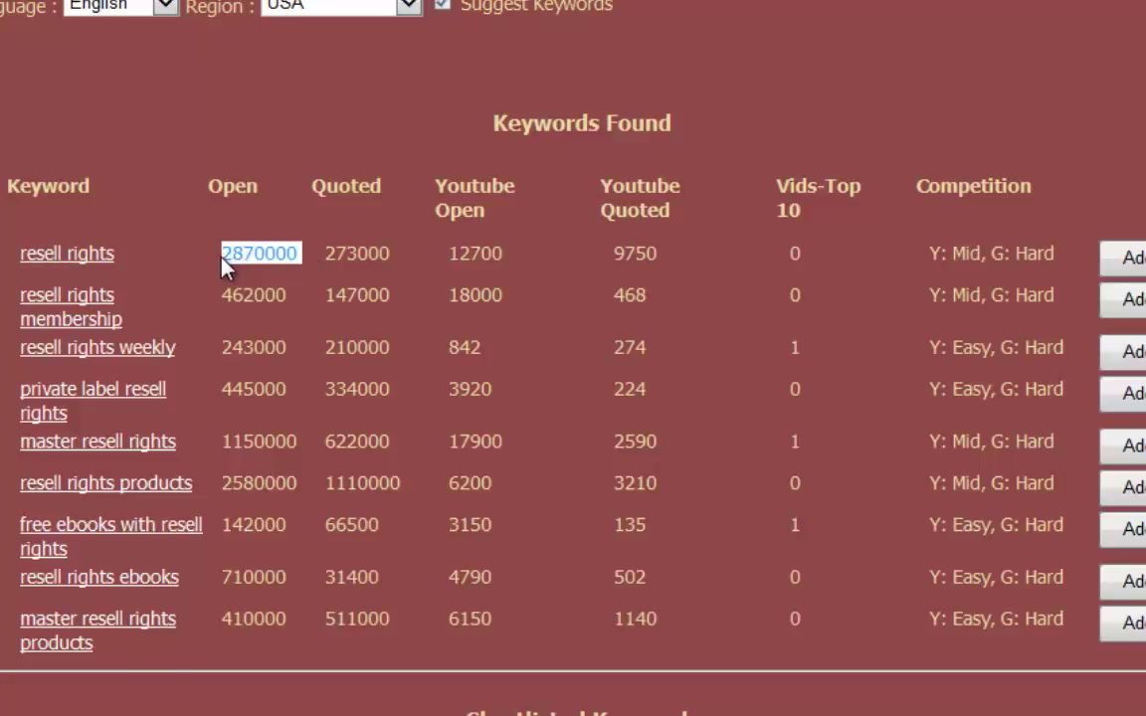
left_click_drag(393, 256, 360, 257)
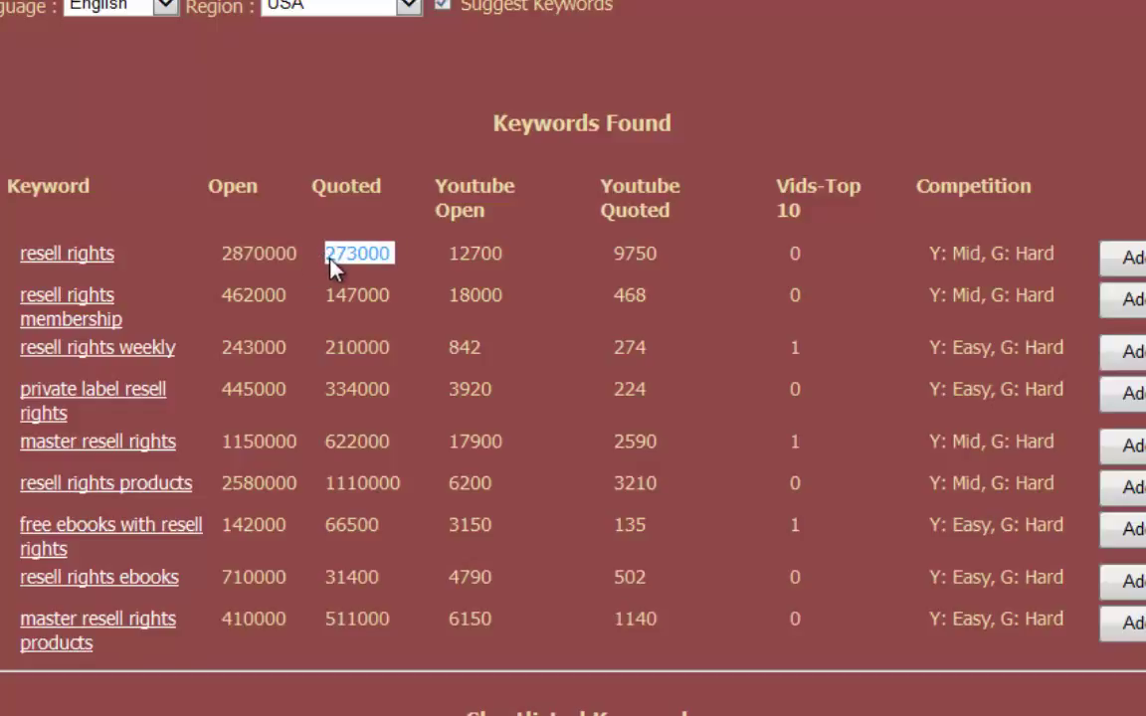
left_click(368, 256)
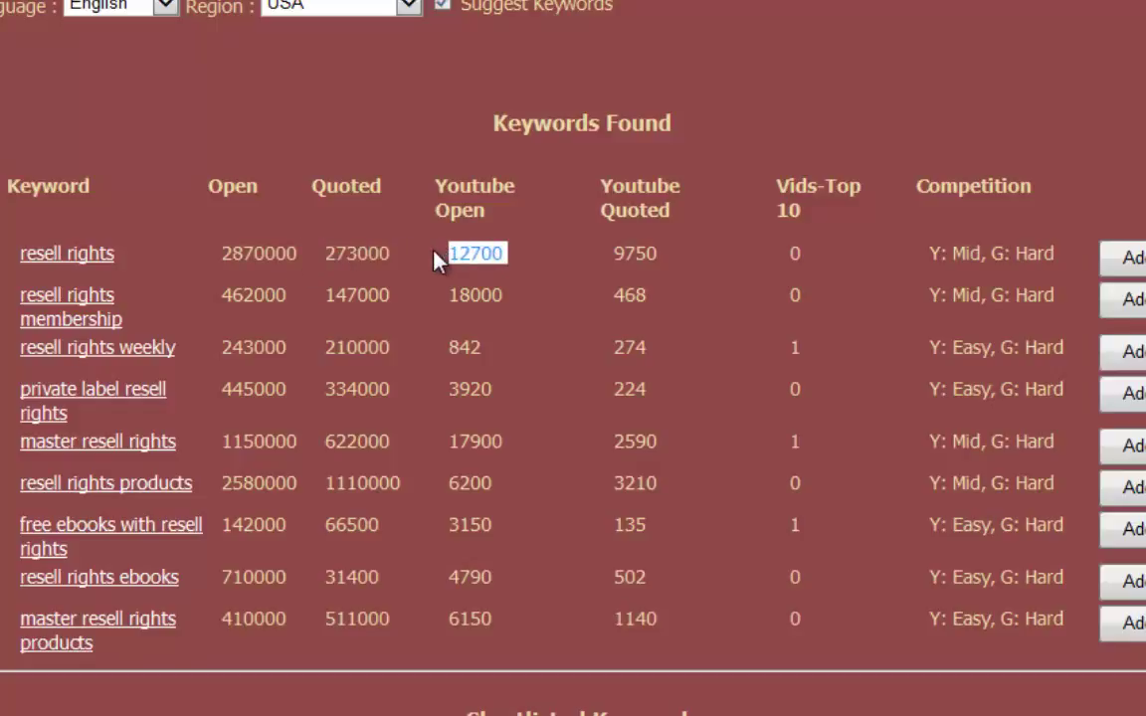
left_click_drag(449, 253, 501, 256)
left_click_drag(665, 255, 604, 256)
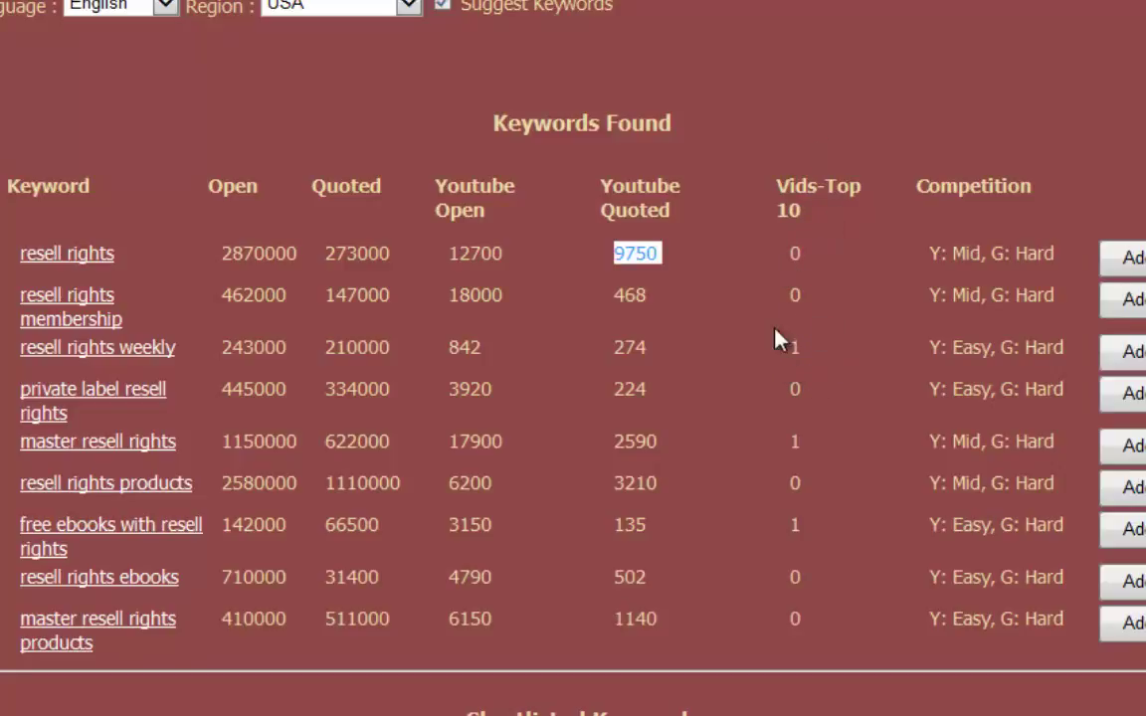
Check how many videos rank in the top 10 for "resell rights weekly" and load that keyword's own results
left_click_drag(803, 348, 775, 350)
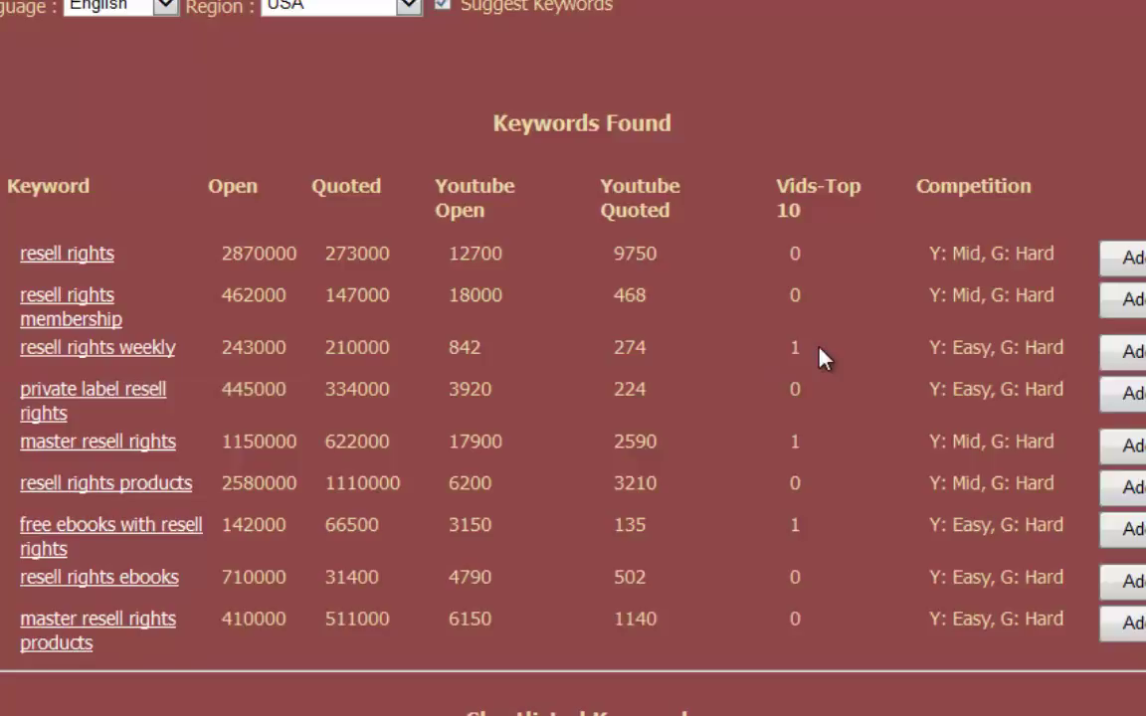
left_click(756, 359)
left_click(71, 364)
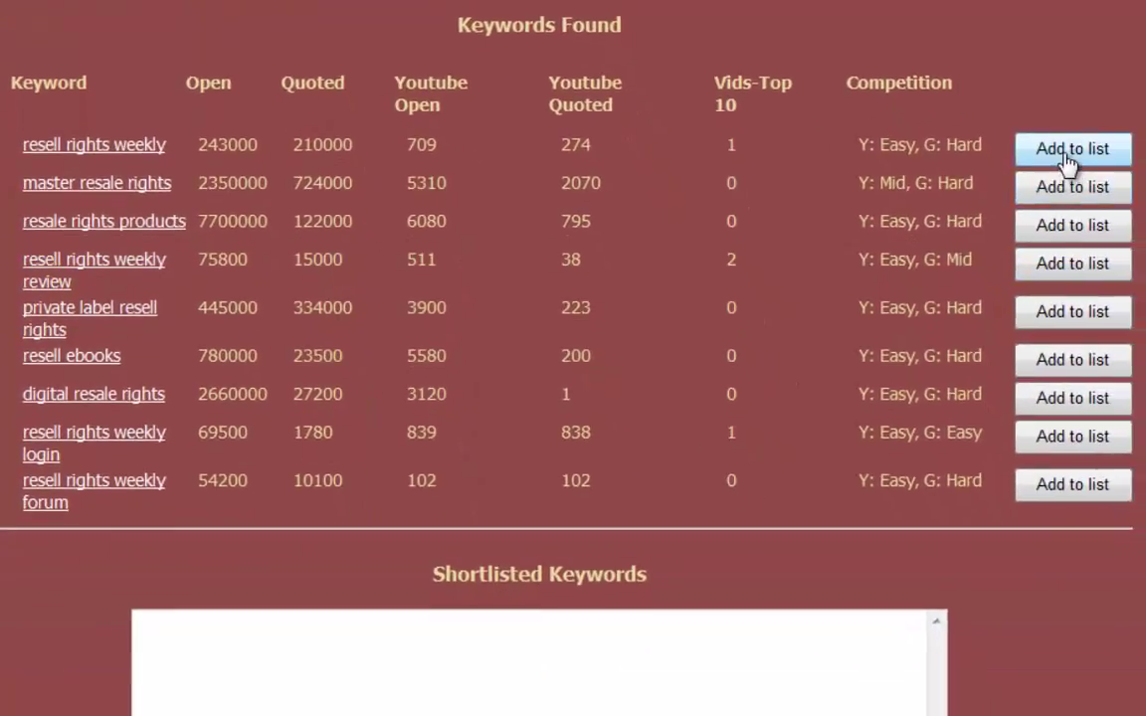
Add the keywords "resell rights weekly" and "resale rights products" to the shortlist, each on its own line, and select the shortlisted text
left_click(1065, 155)
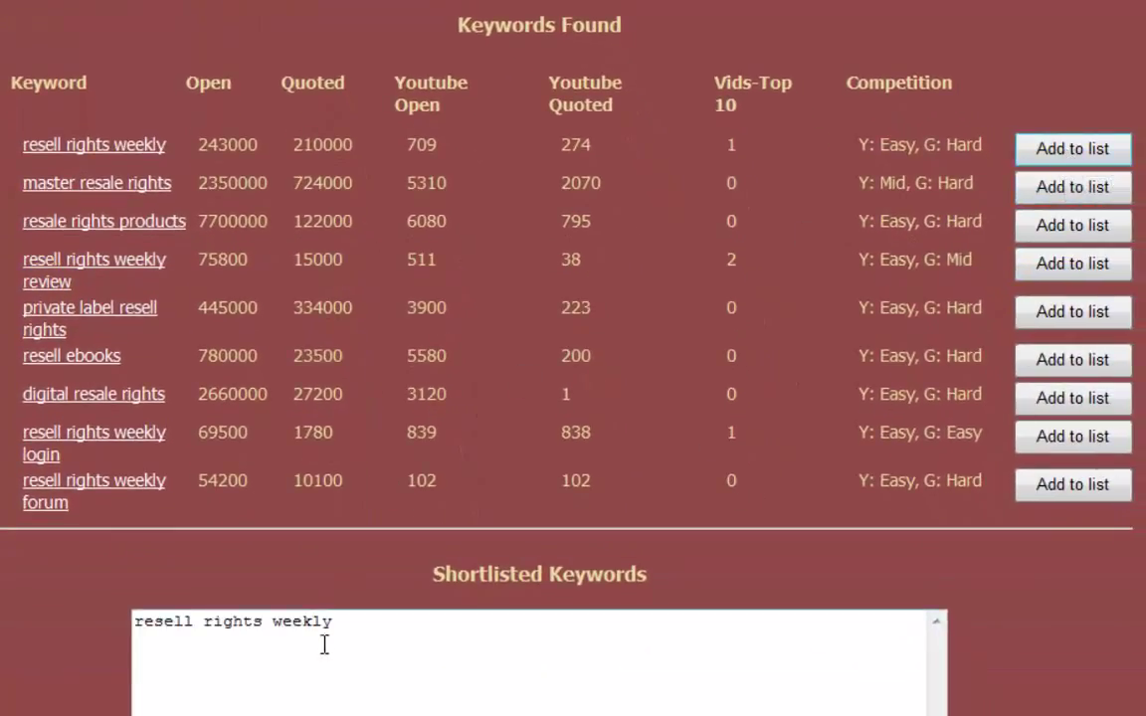
scroll(328, 636, "down", 1)
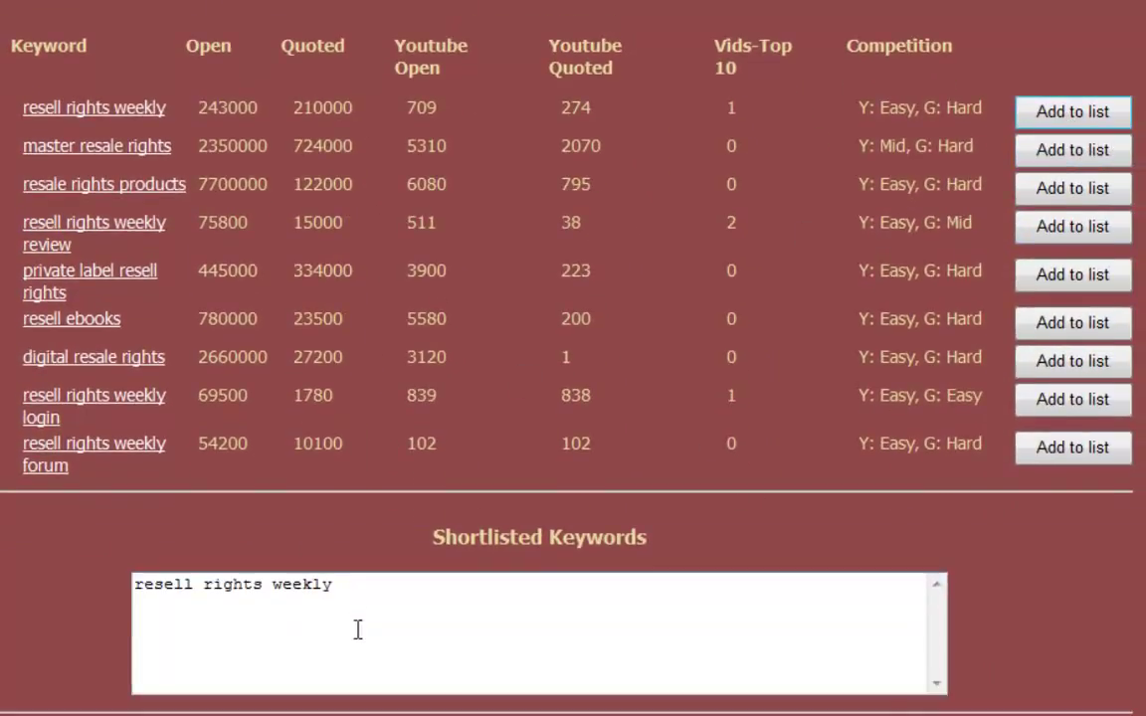
left_click(174, 640)
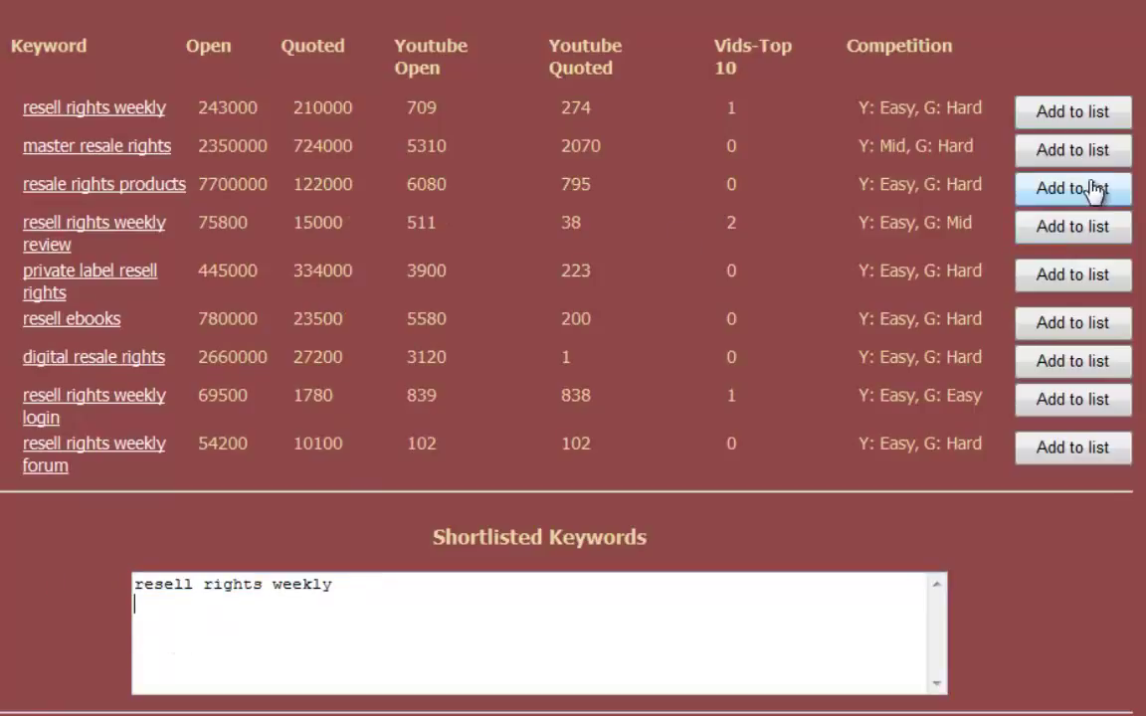
left_click(1034, 188)
key("ctrl+a")
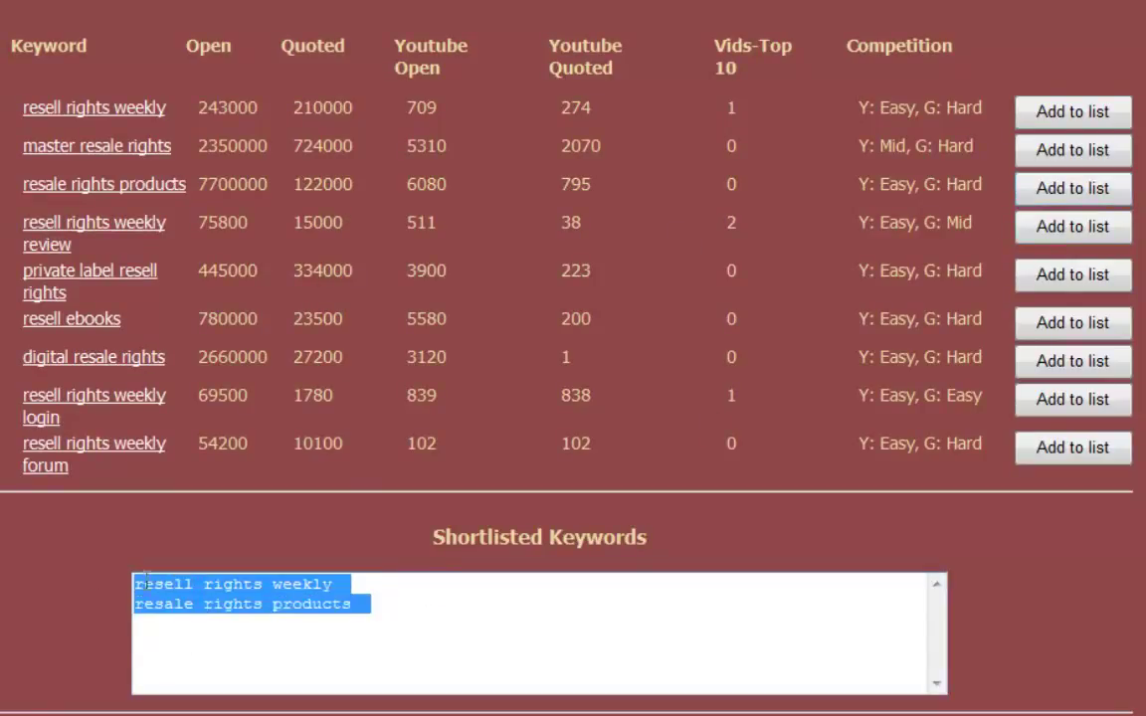
left_click(179, 649)
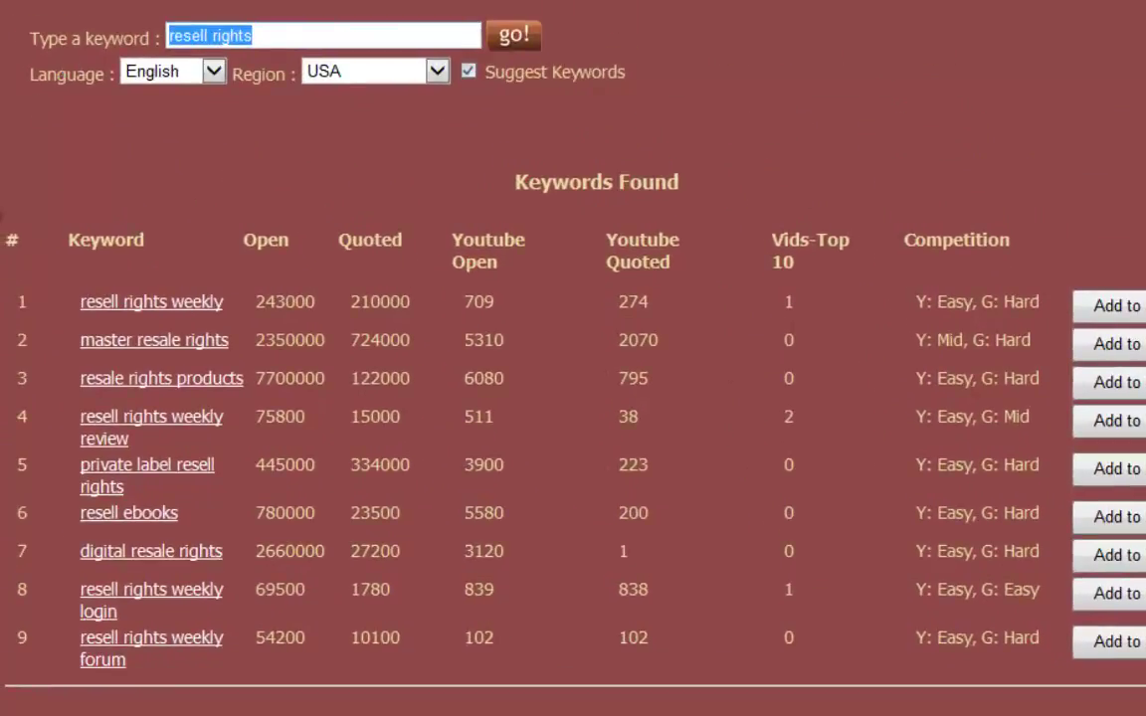
Analyze the keyword "網路行銷" for English and USA with keyword suggestions, and add it to the shortlist
type("網路行")
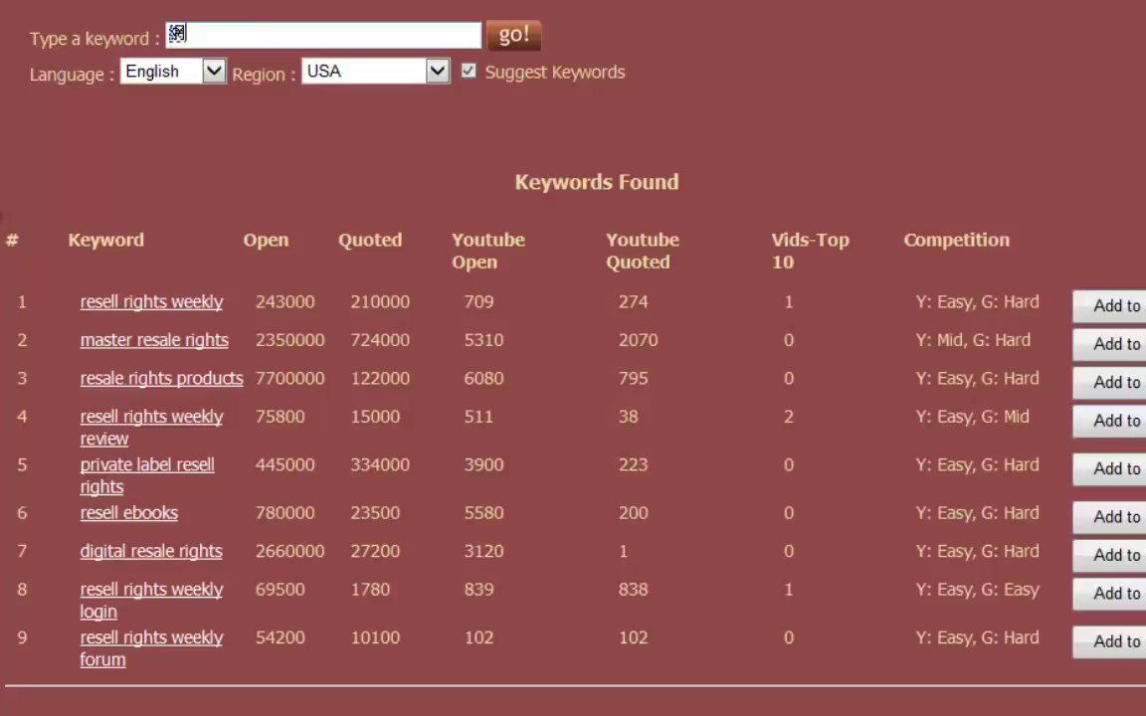
type("銷")
key("Return")
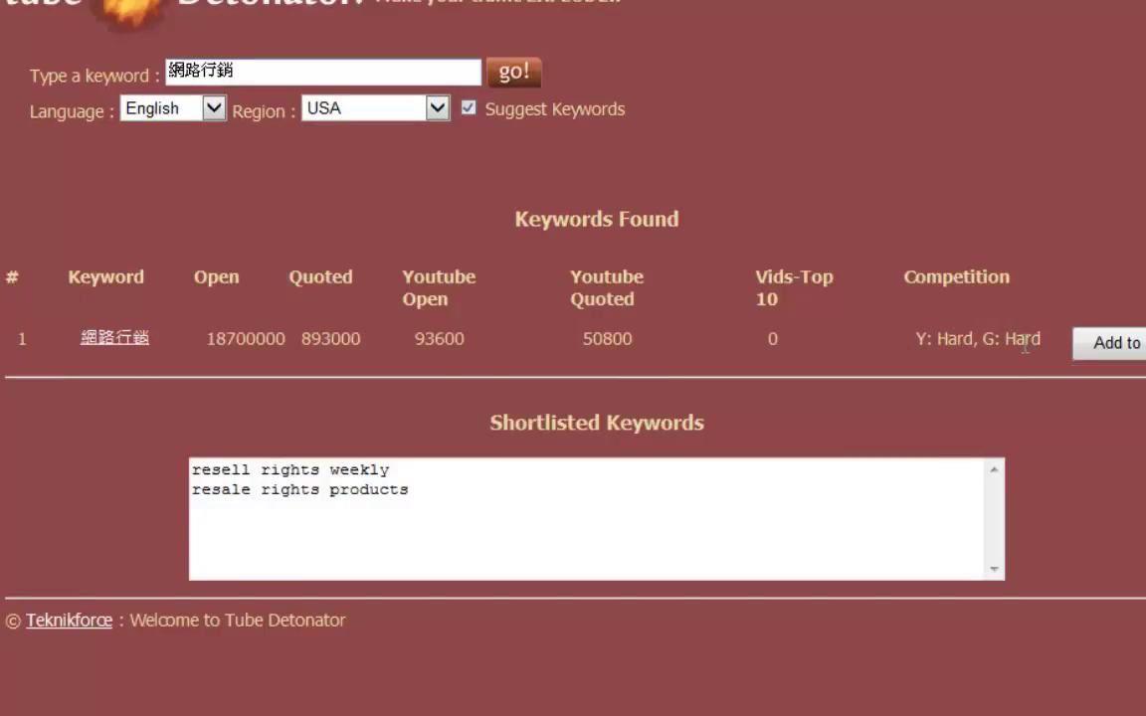
left_click(1106, 343)
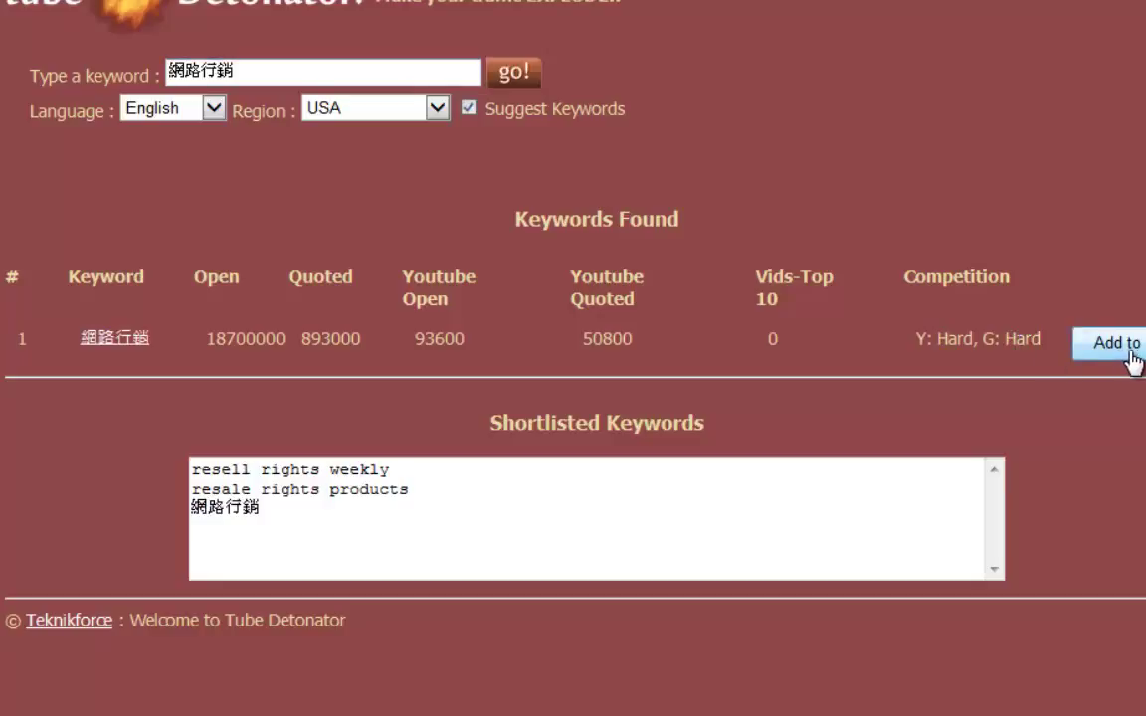
left_click_drag(270, 509, 161, 509)
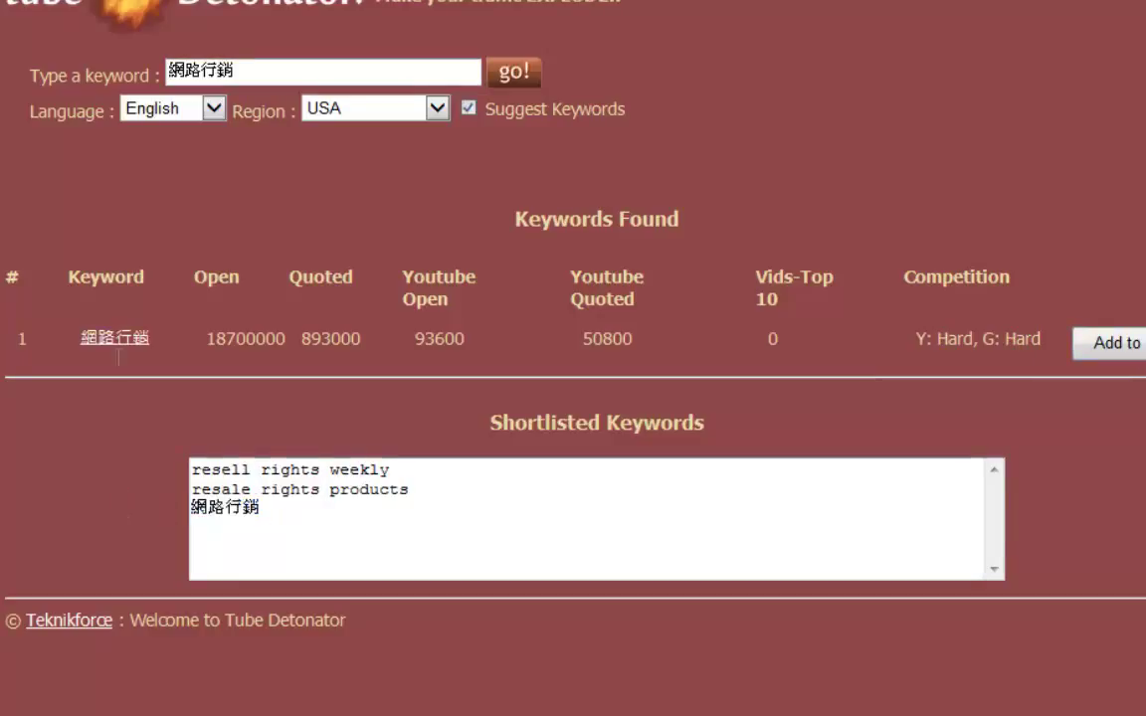
Replace the search keyword with "家教" and run the keyword analysis
left_click_drag(203, 76, 76, 157)
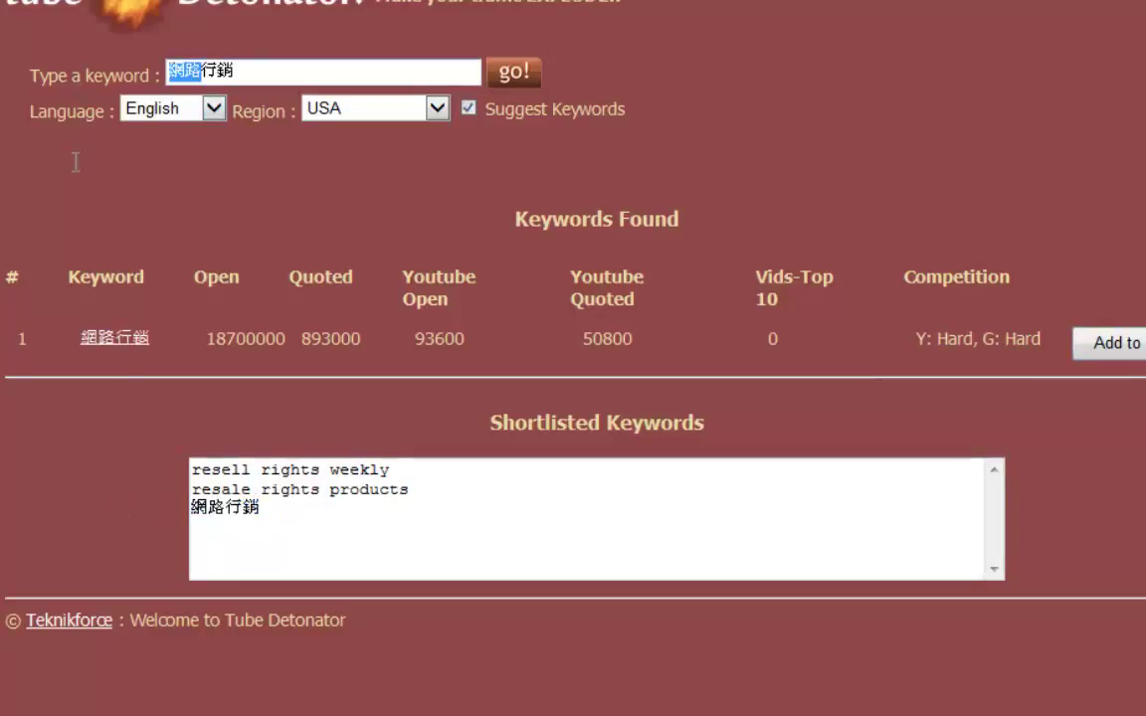
key("BackSpace")
left_click_drag(212, 71, 77, 144)
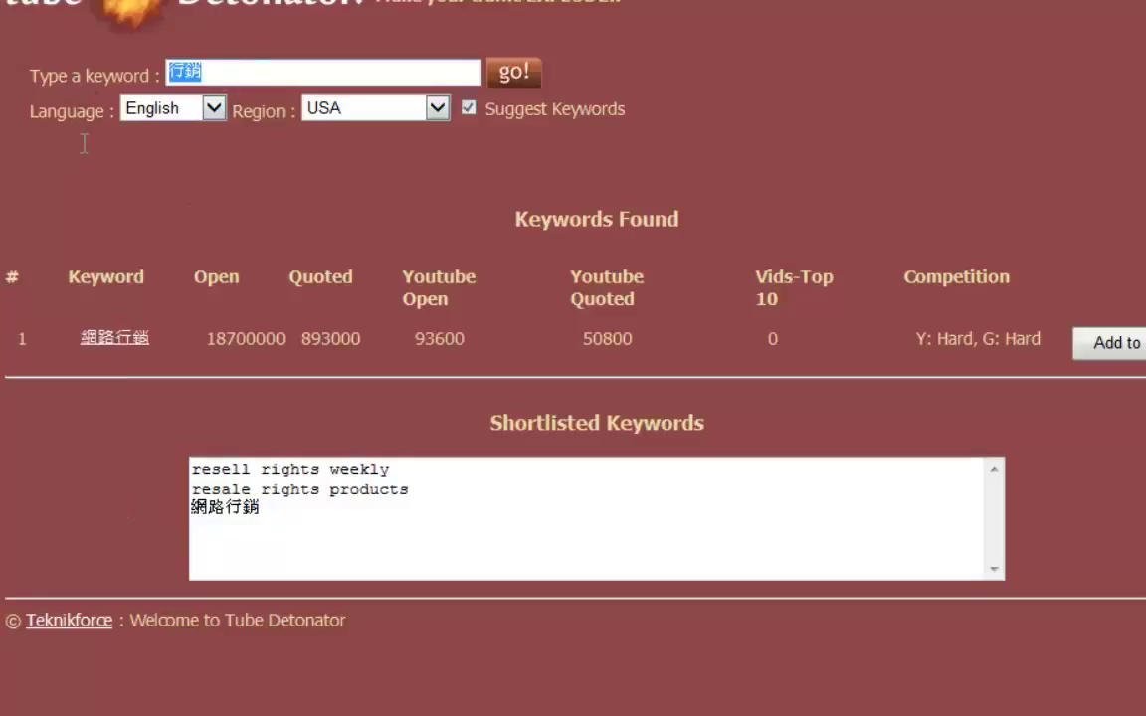
type("家教")
key("Return")
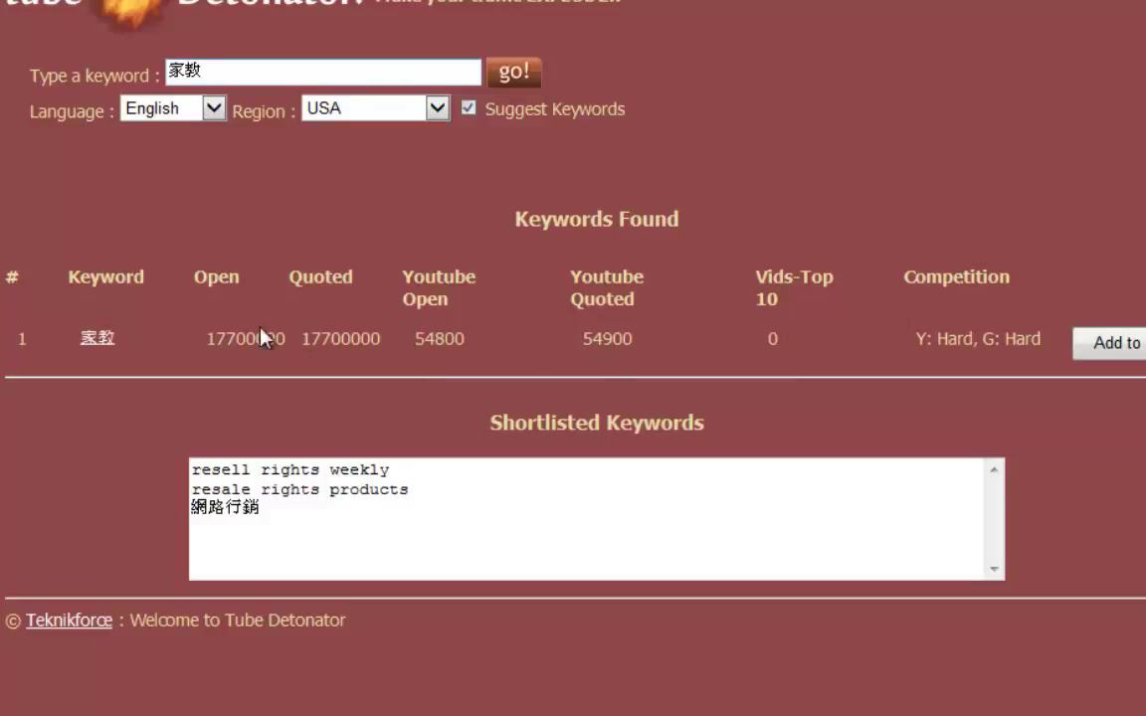
Examine the open, quoted, YouTube open and YouTube quoted figures and the competition ratings of "家教"
left_click_drag(218, 338, 350, 345)
left_click(454, 346)
double_click(454, 346)
left_click_drag(594, 340, 681, 343)
left_click_drag(937, 339, 1035, 338)
left_click(853, 344)
Switch to the Traffic Jeet Loader and launch Vidwords Jeet
left_click(276, 522)
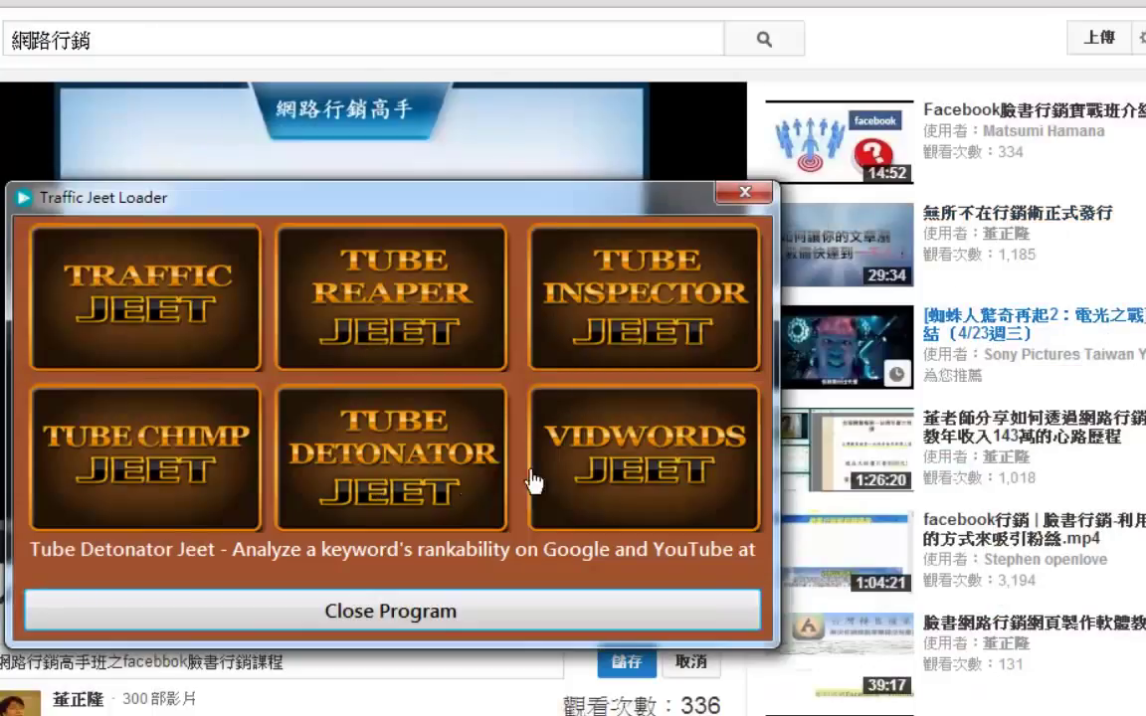
left_click(646, 474)
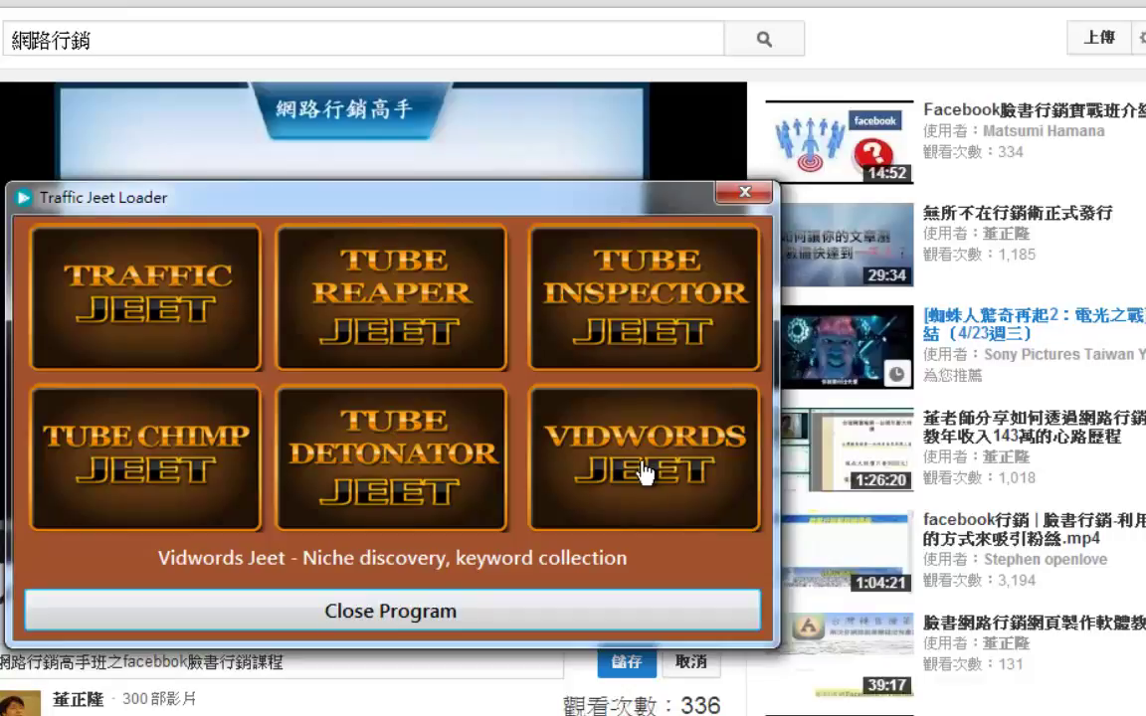